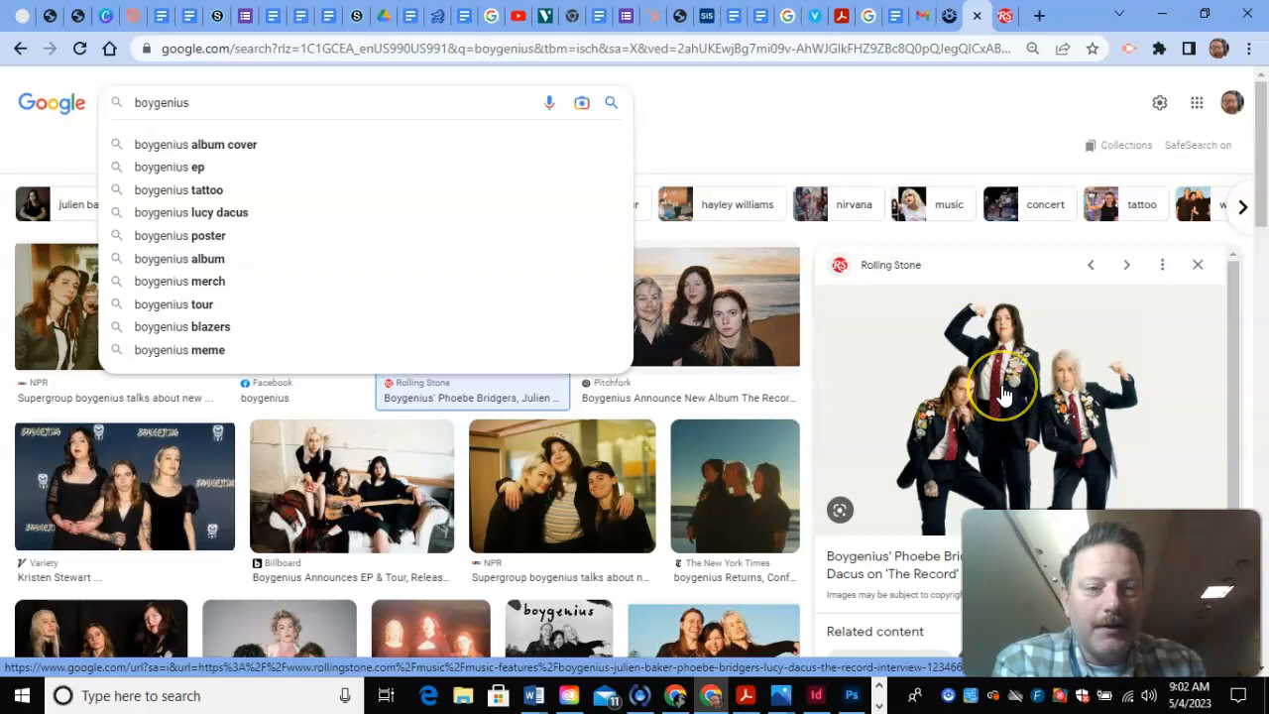
Step: Open the Rolling Stone article that contains the boygenius group photo
{"action": "left_click", "coordinate": [1005, 16]}
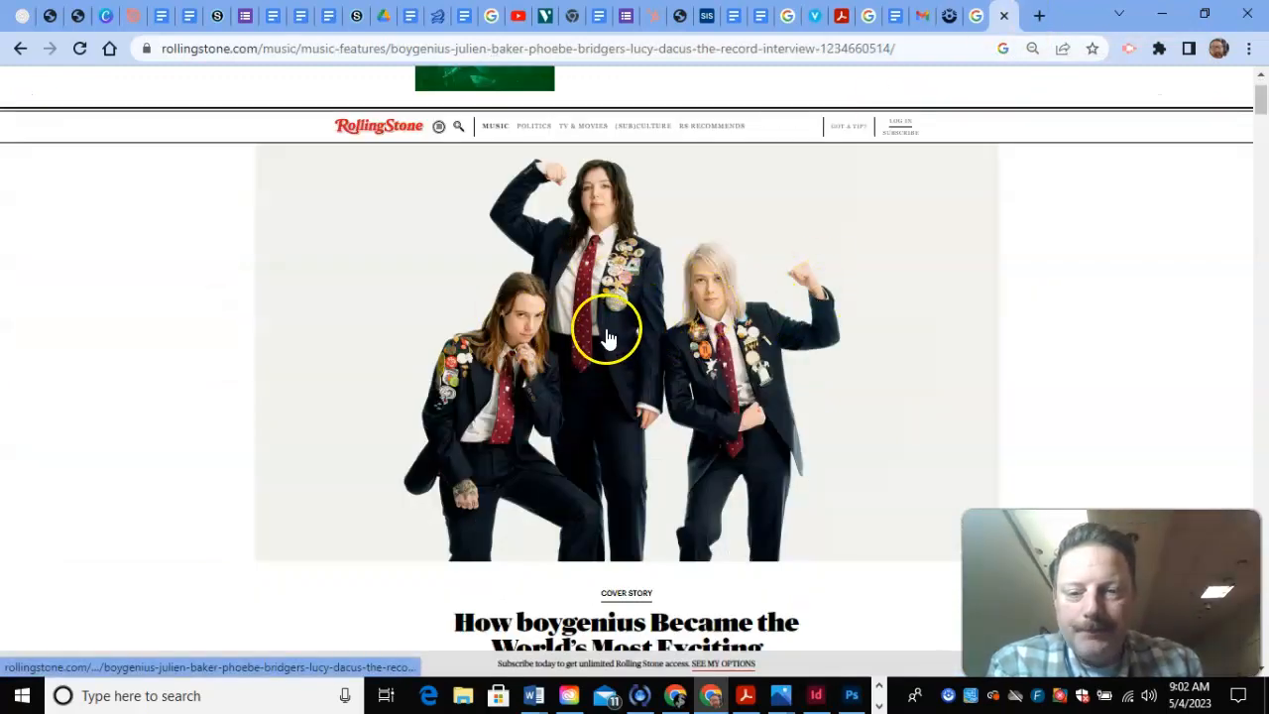
{"action": "right_click", "coordinate": [519, 255]}
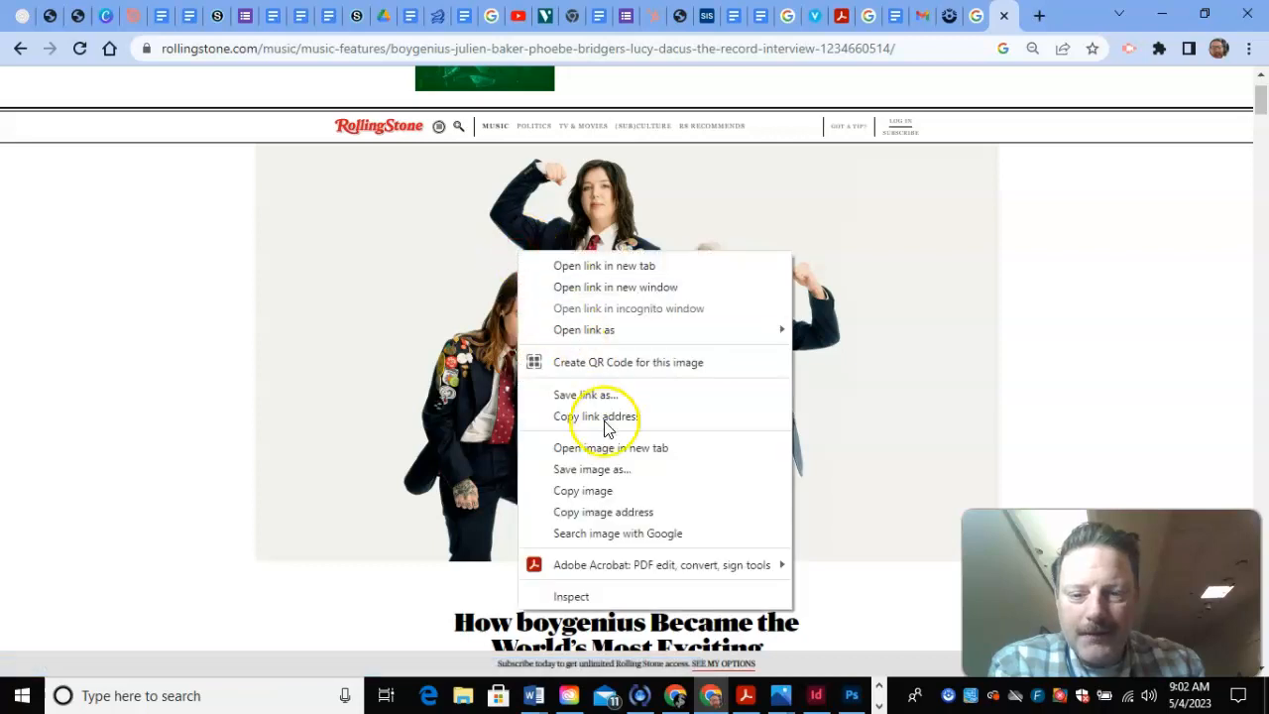
{"action": "left_click", "coordinate": [623, 470]}
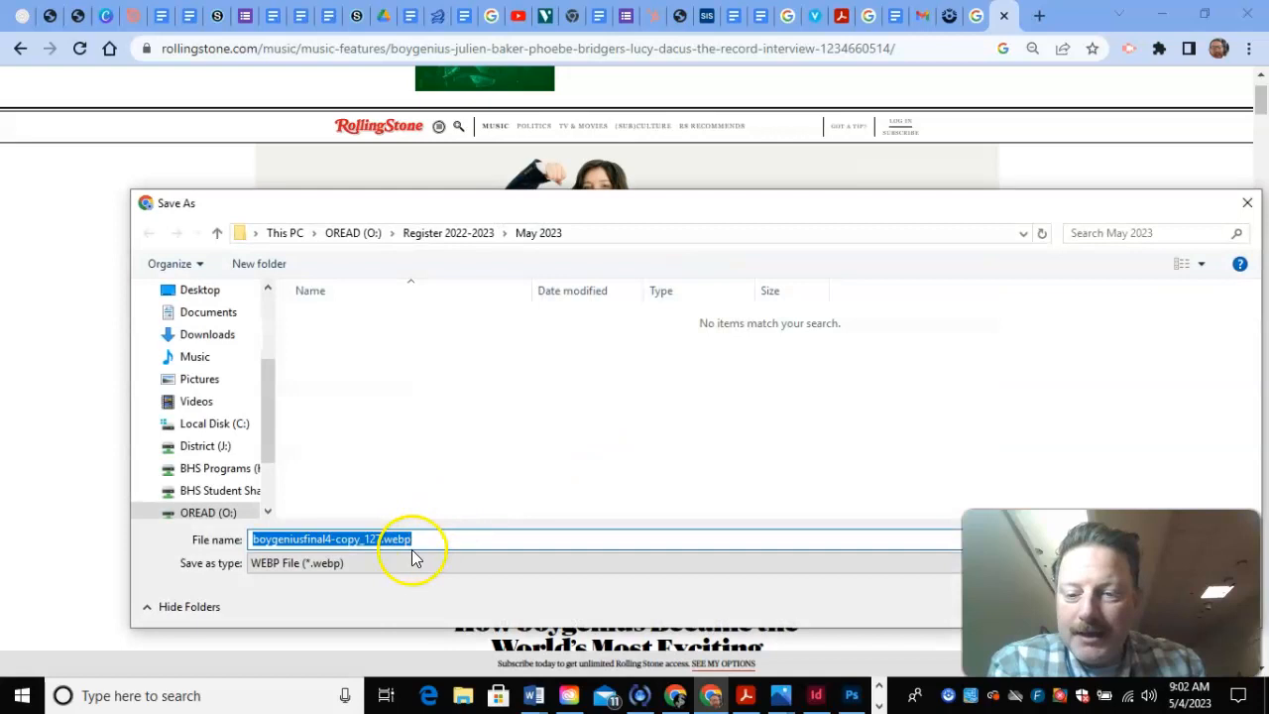
{"action": "left_click", "coordinate": [1248, 202]}
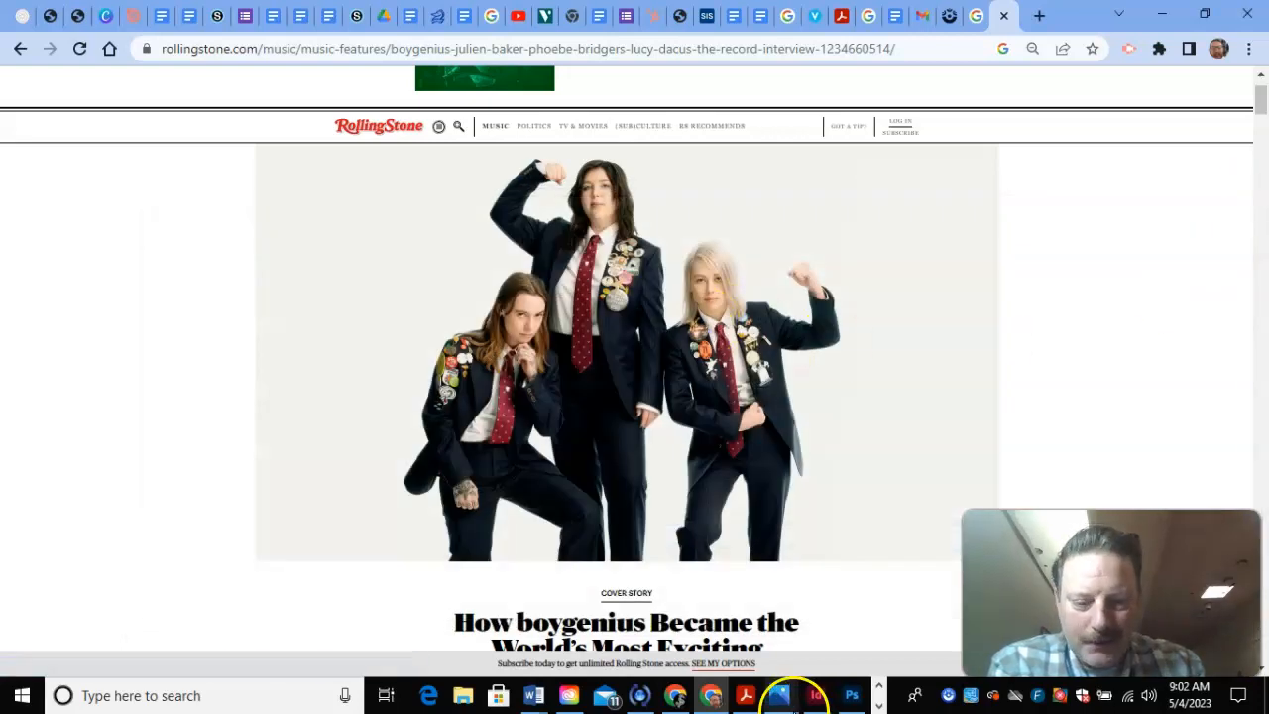
Step: Launch Snipping Tool and capture the boygenius group photo from the article as a new snip
{"action": "left_click", "coordinate": [292, 699]}
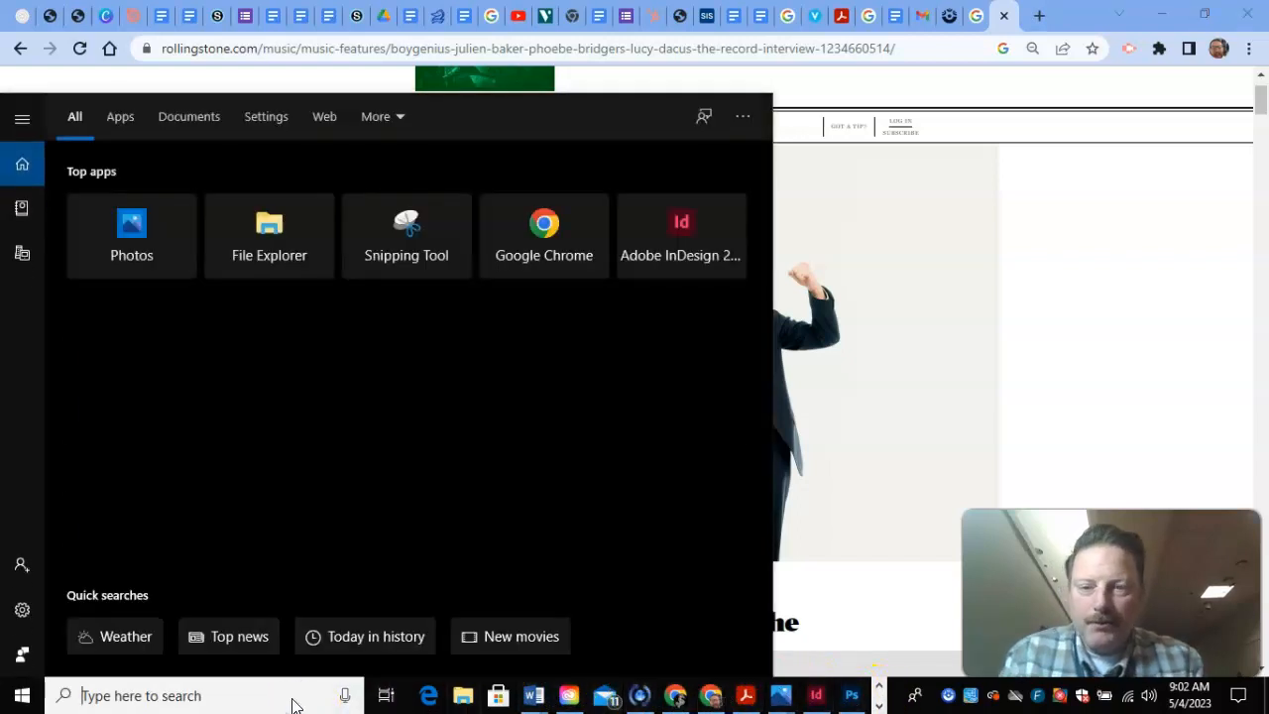
{"action": "type", "text": "sn"}
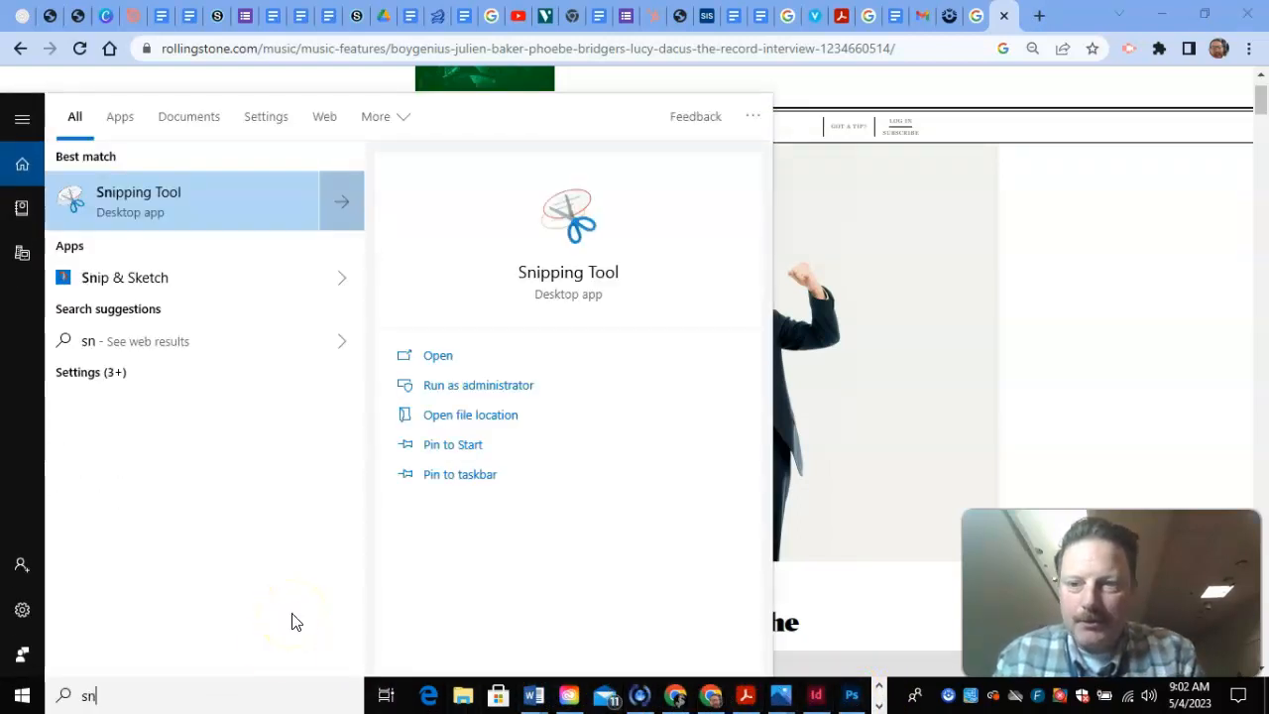
{"action": "left_click", "coordinate": [155, 192]}
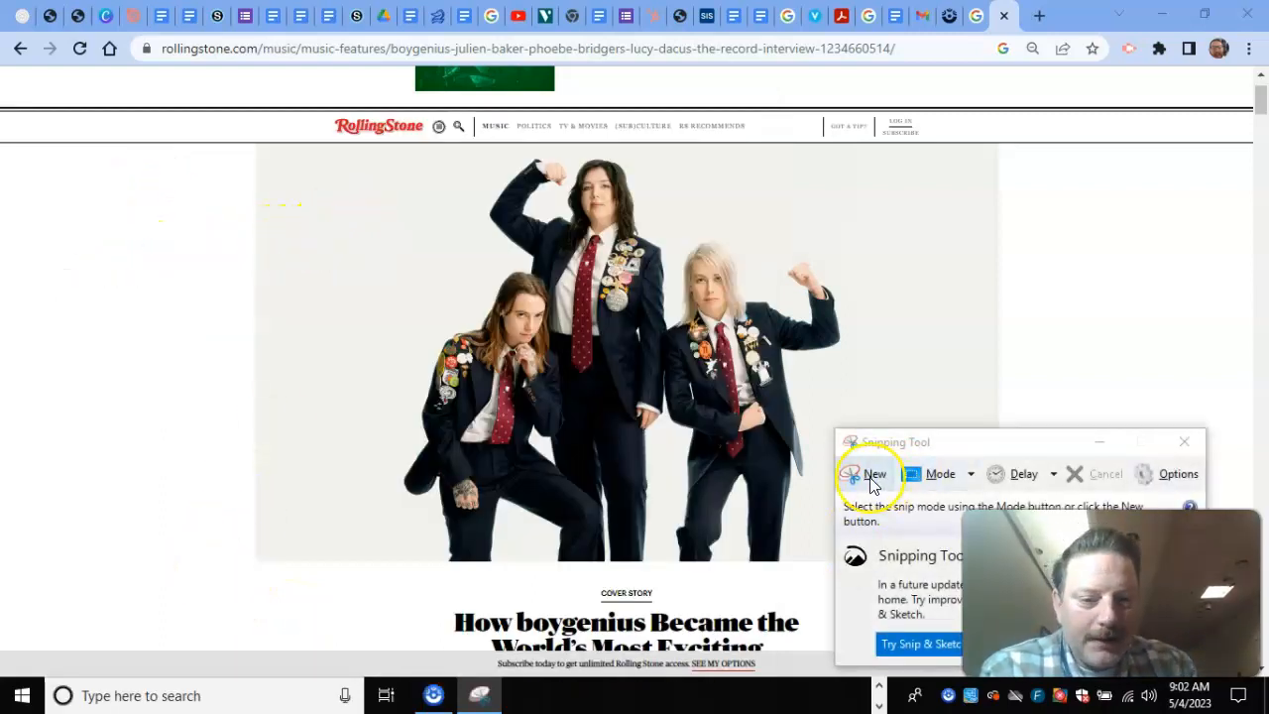
{"action": "left_click", "coordinate": [871, 480]}
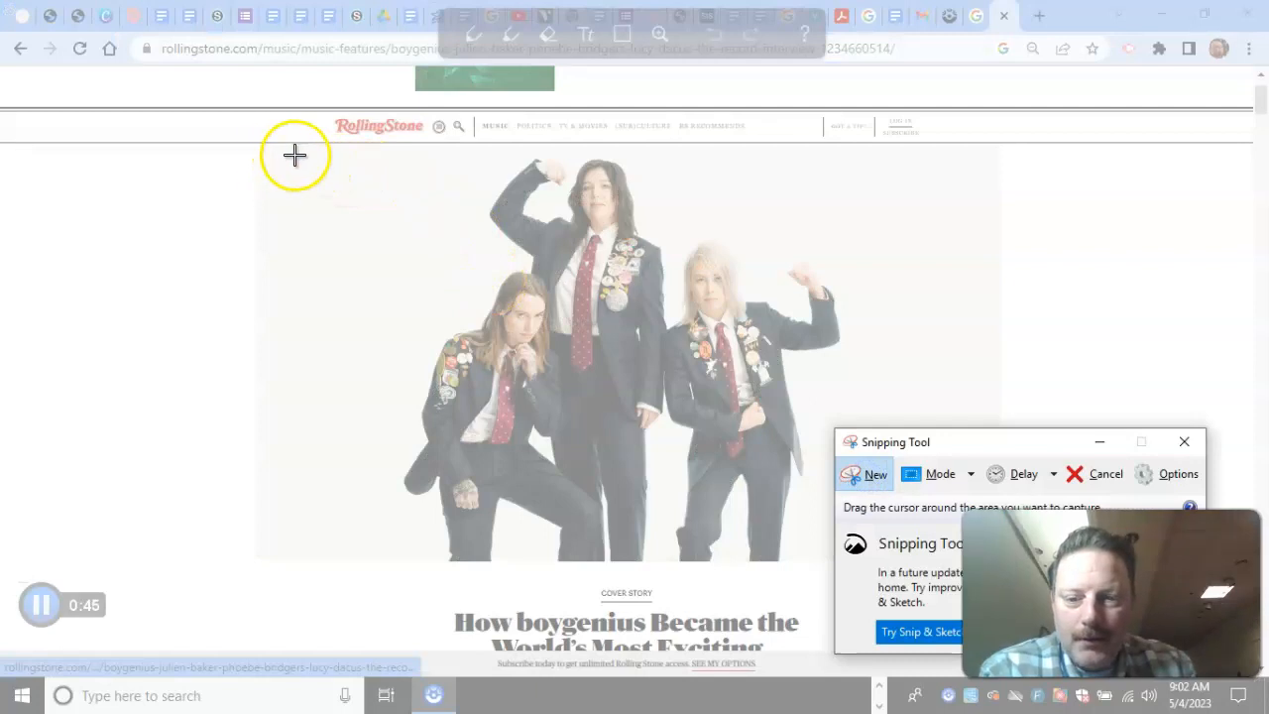
{"action": "left_click_drag", "start_coordinate": [357, 145], "coordinate": [882, 562]}
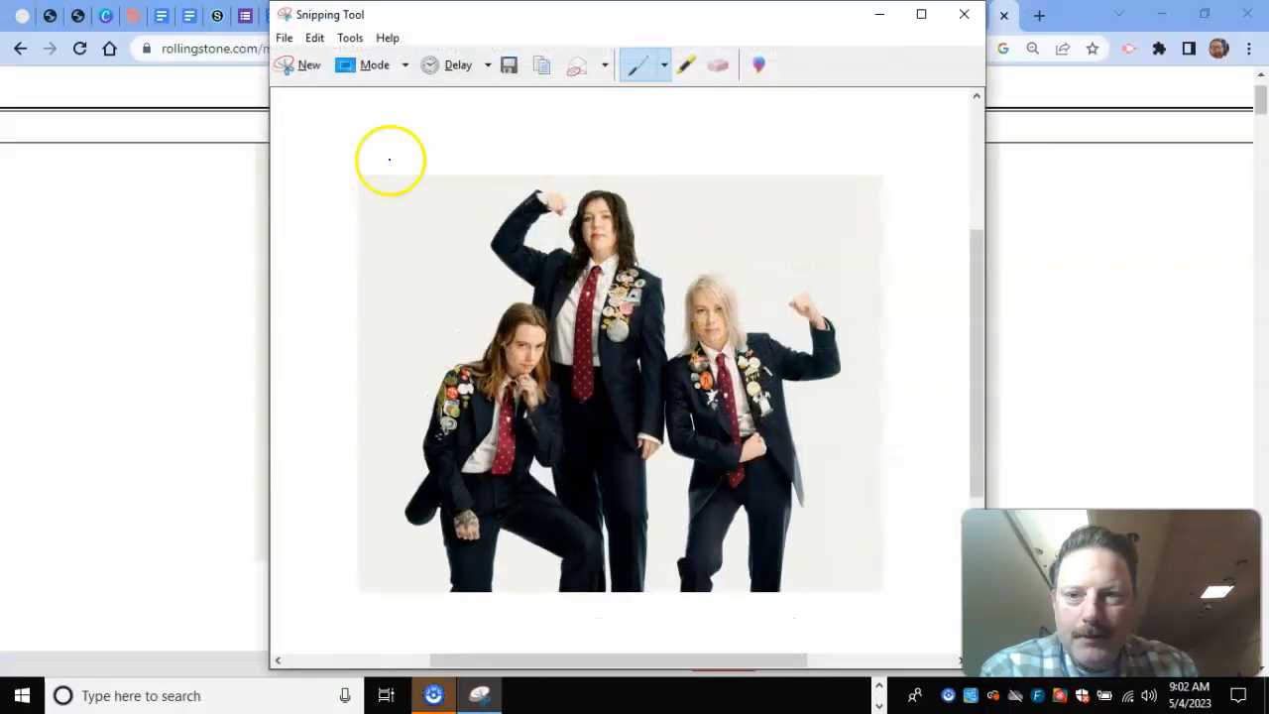
Step: Save the snip as the JPEG file Boygenius.JPG in the May 2023 folder of Register 2022-2023, and minimize Snipping Tool
{"action": "left_click", "coordinate": [283, 39]}
{"action": "left_click", "coordinate": [325, 87]}
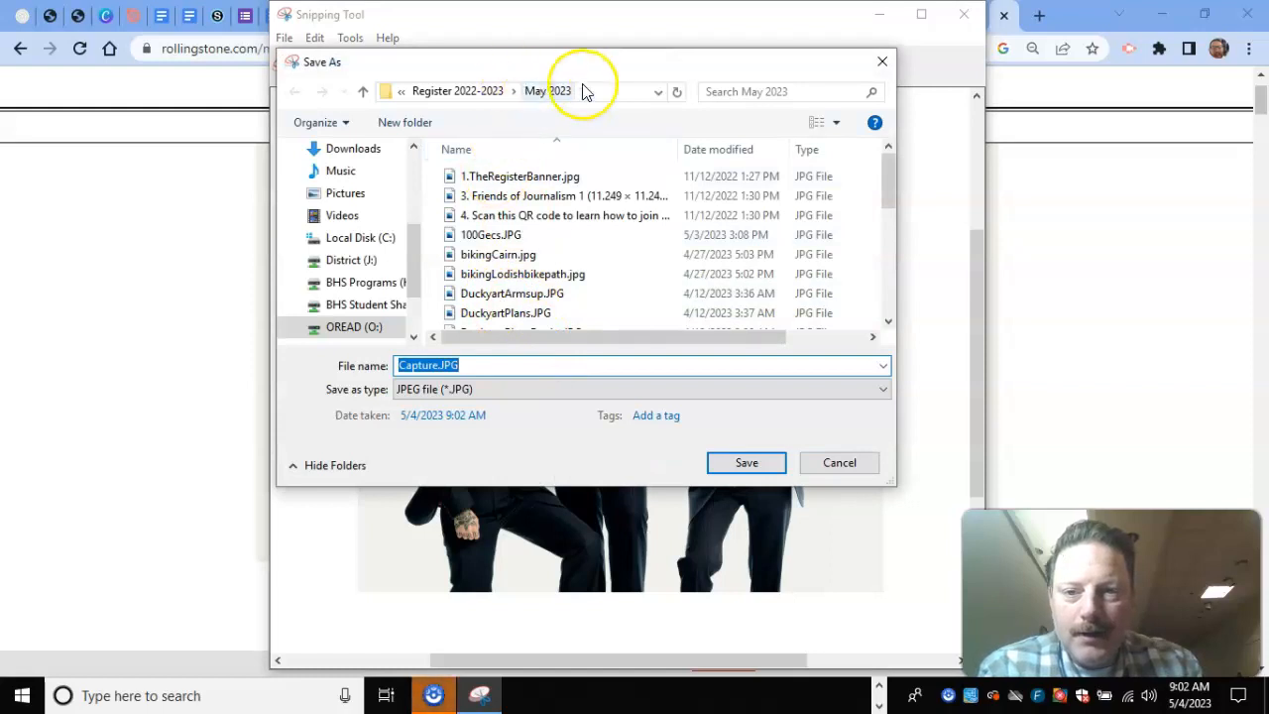
{"action": "left_click", "coordinate": [474, 92]}
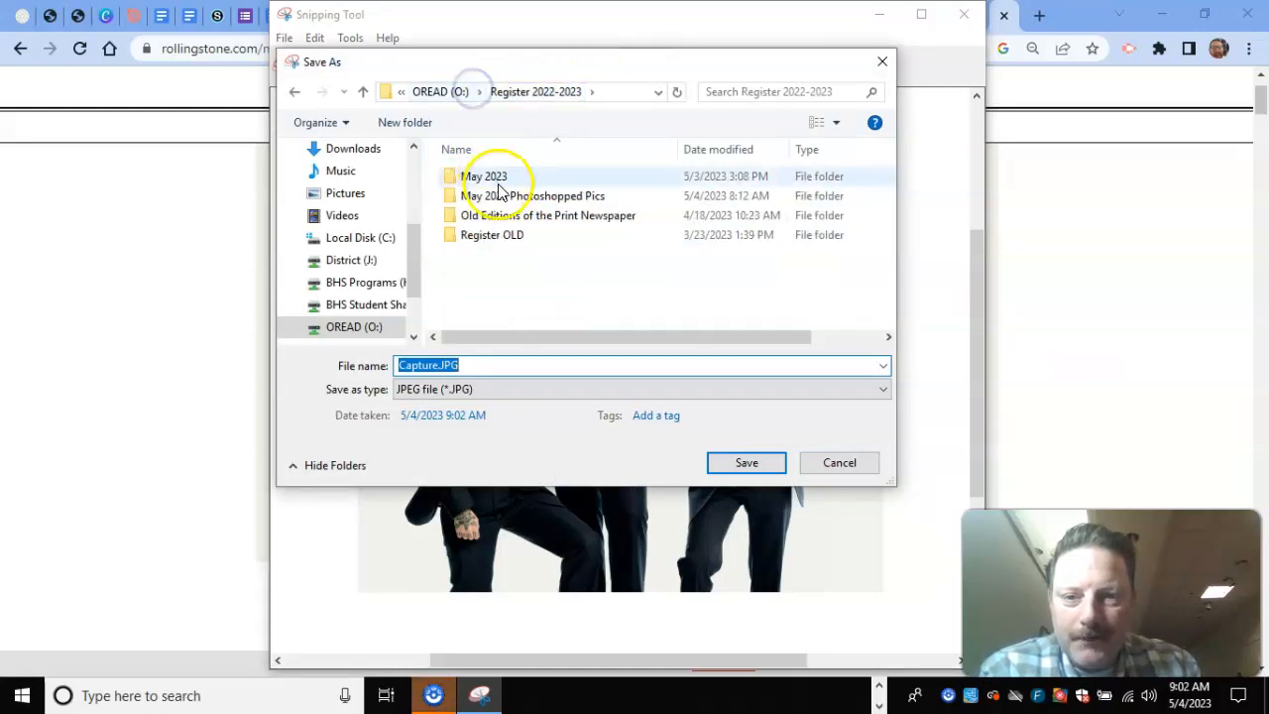
{"action": "left_click", "coordinate": [504, 179]}
{"action": "double_click", "coordinate": [504, 177]}
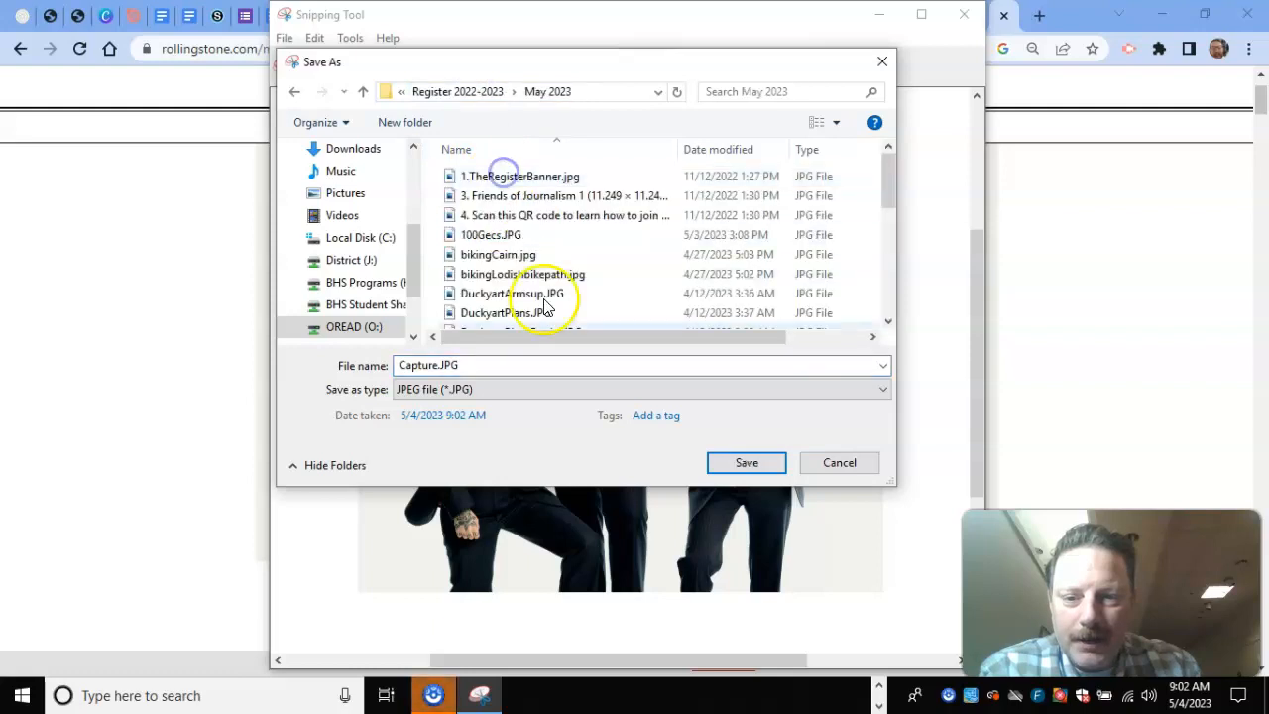
{"action": "left_click", "coordinate": [436, 365]}
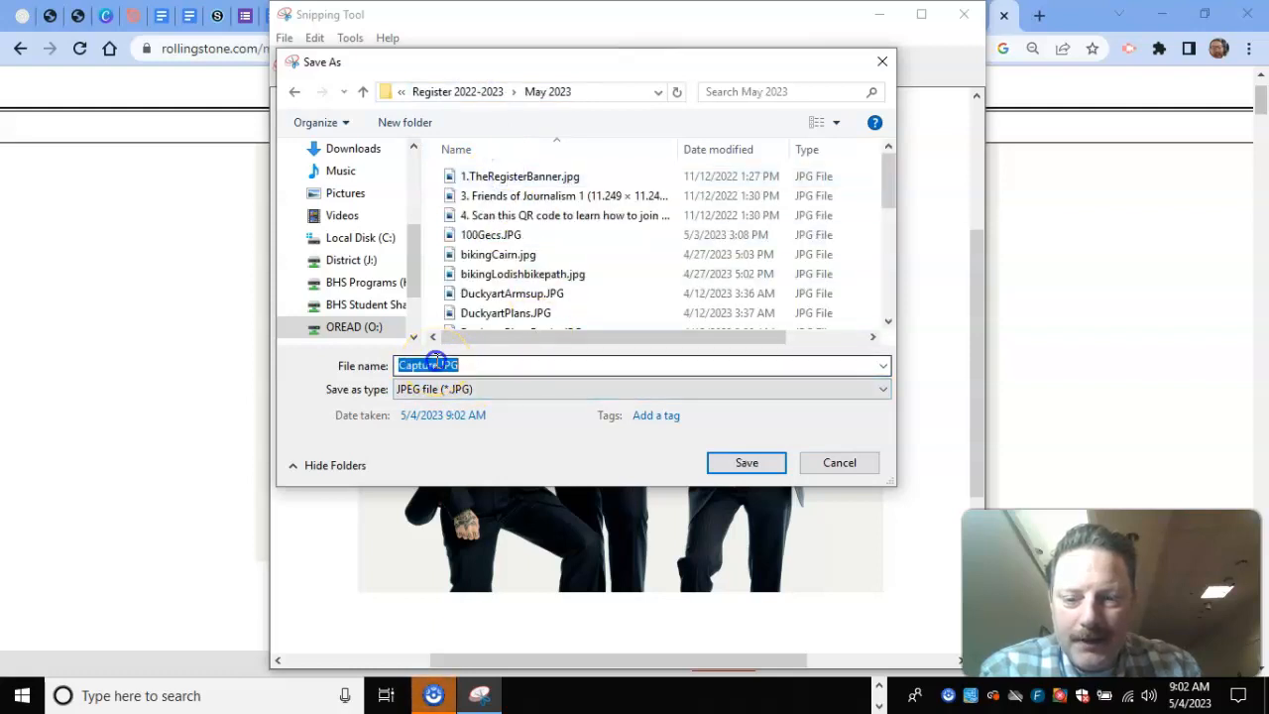
{"action": "left_click", "coordinate": [437, 363]}
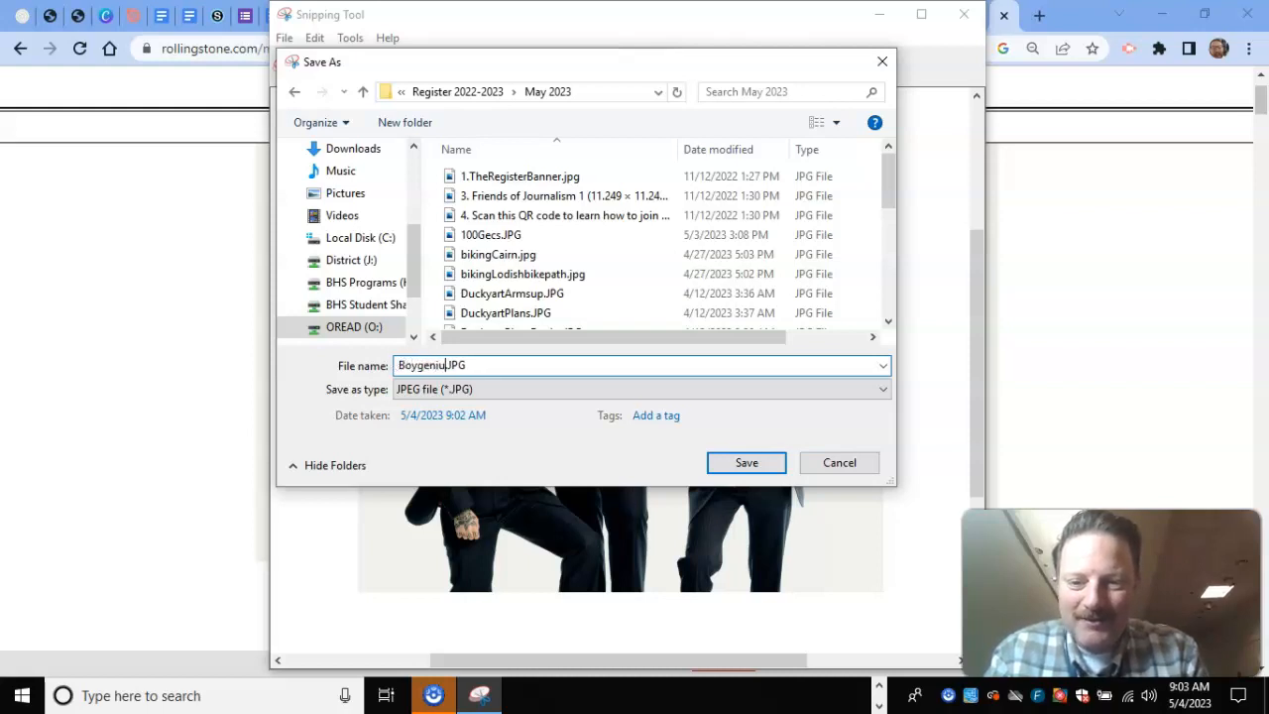
{"action": "left_click", "coordinate": [734, 466]}
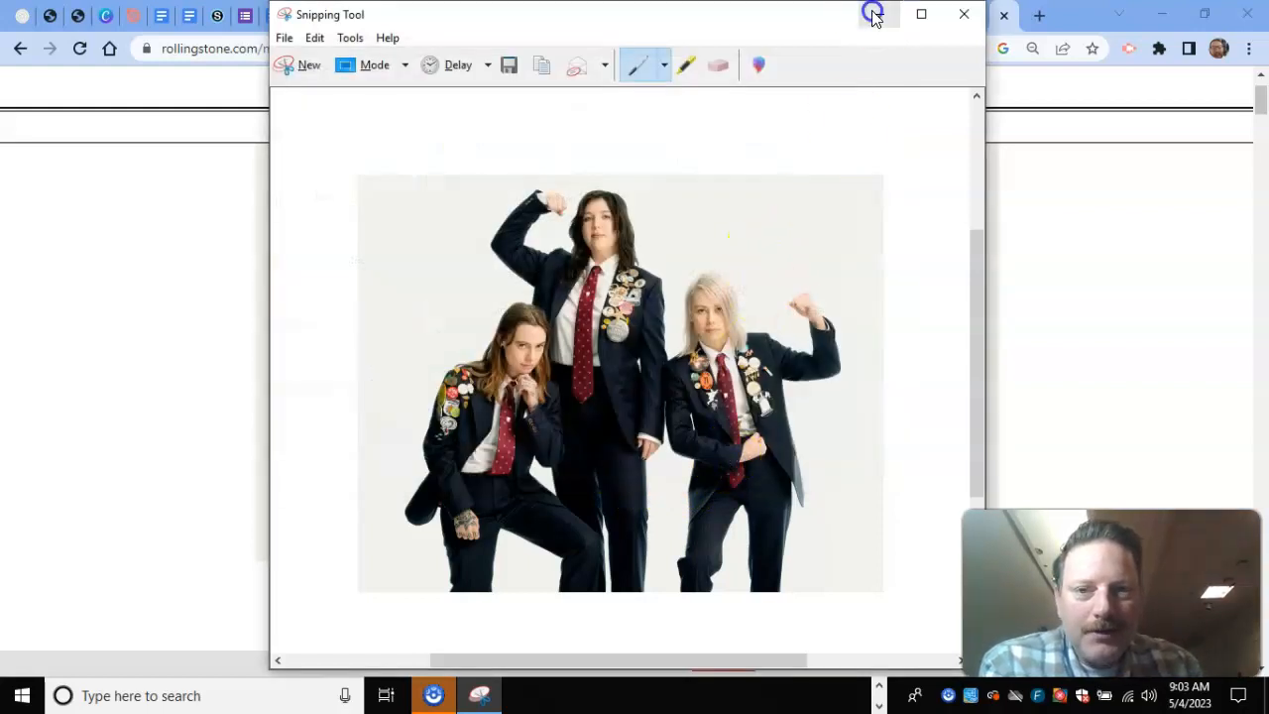
{"action": "left_click", "coordinate": [874, 13]}
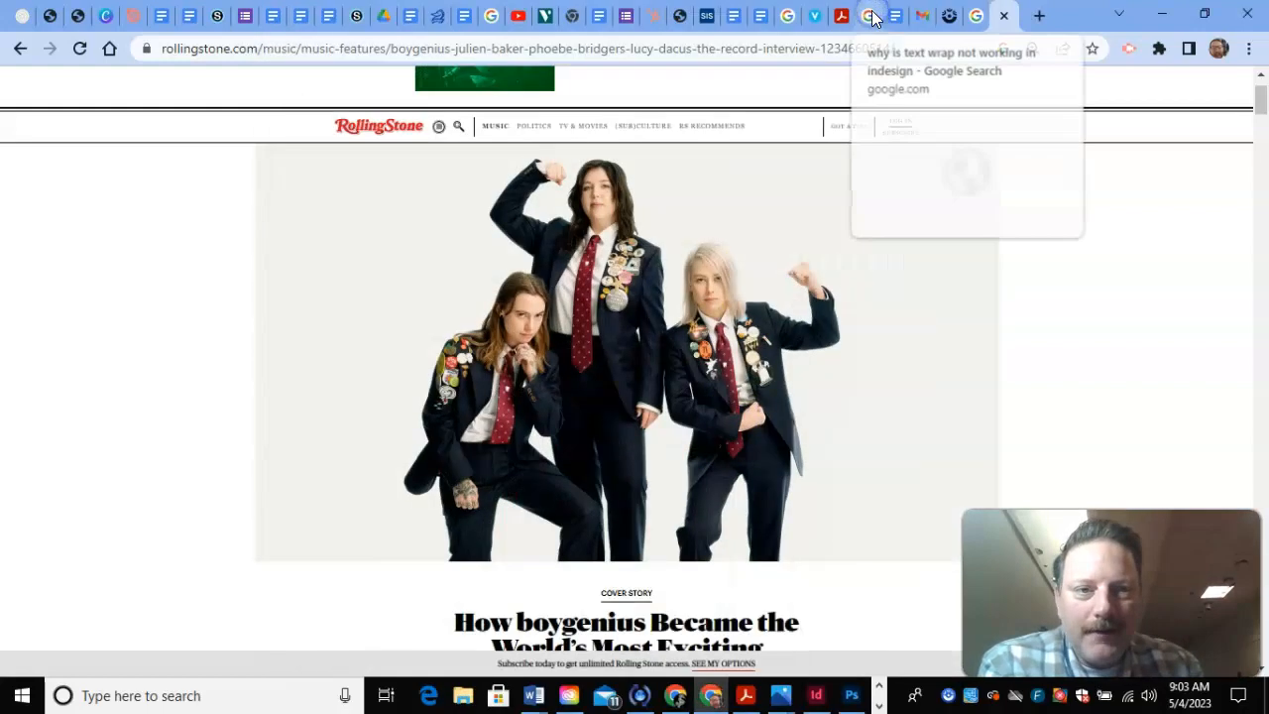
Step: Switch to Photoshop and open Boygenius.JPG from the May 2023 folder
{"action": "left_click", "coordinate": [853, 695]}
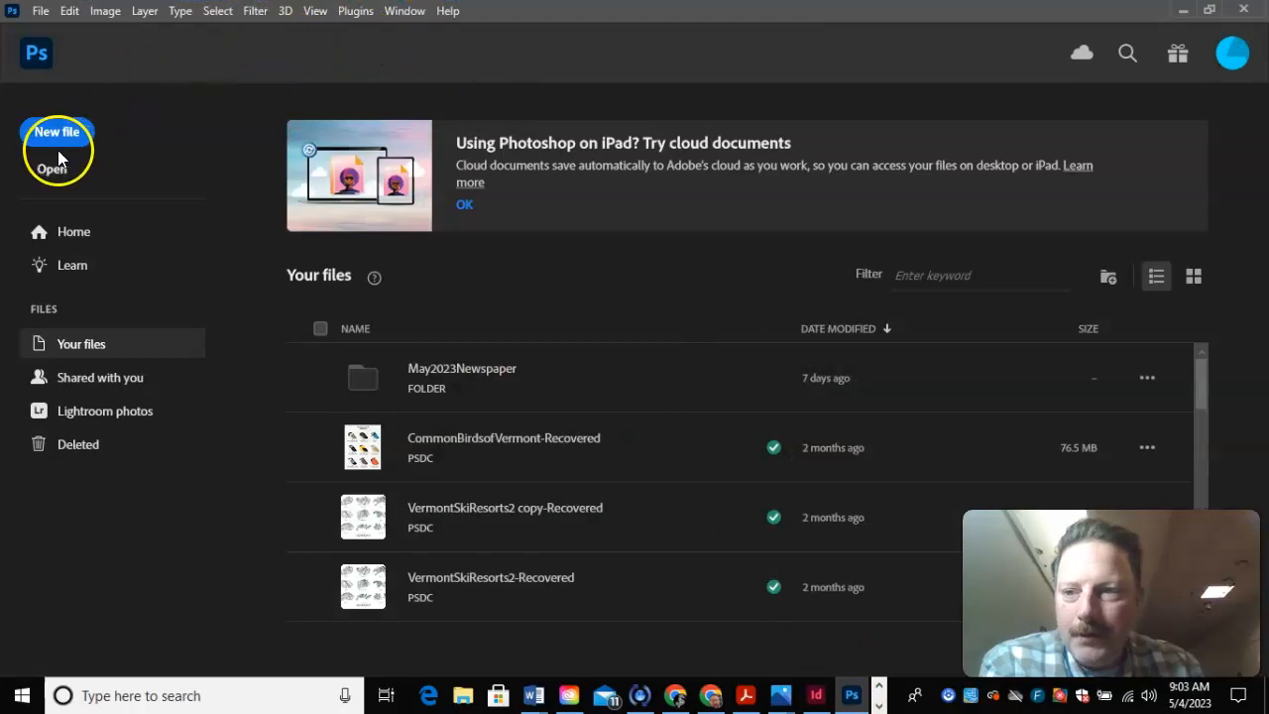
{"action": "left_click", "coordinate": [57, 168]}
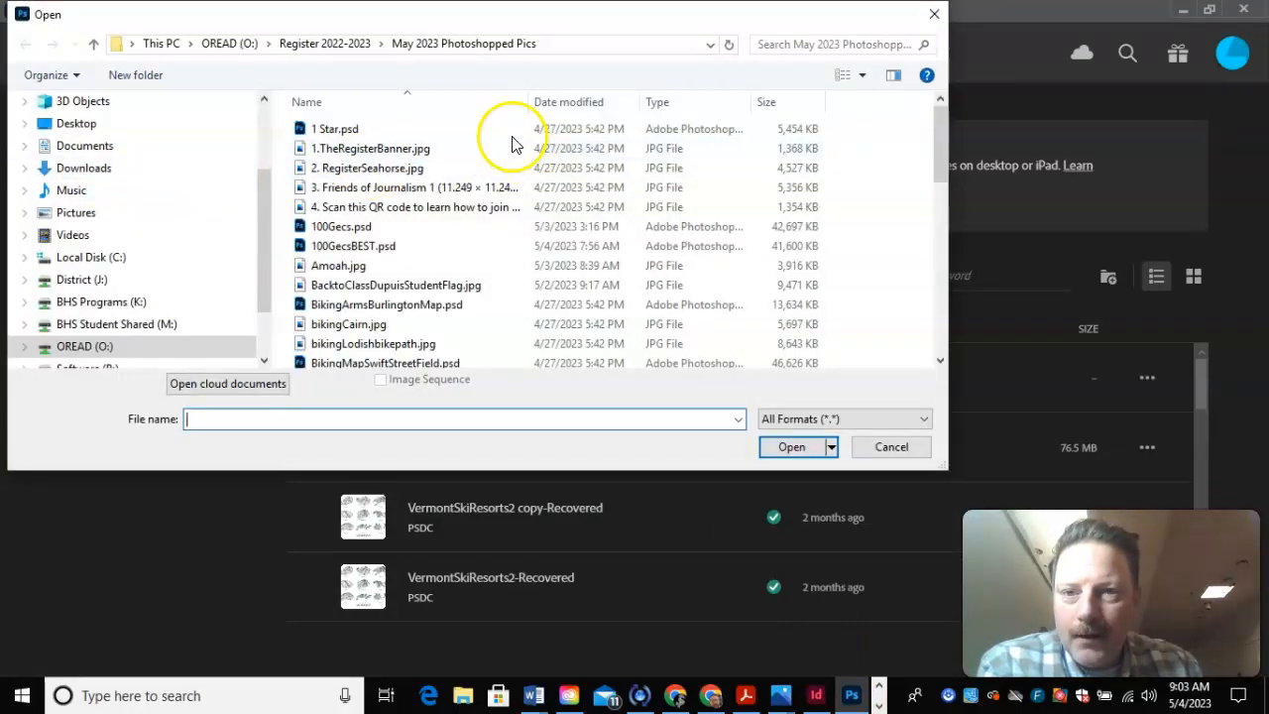
{"action": "left_click", "coordinate": [303, 43]}
{"action": "double_click", "coordinate": [334, 131]}
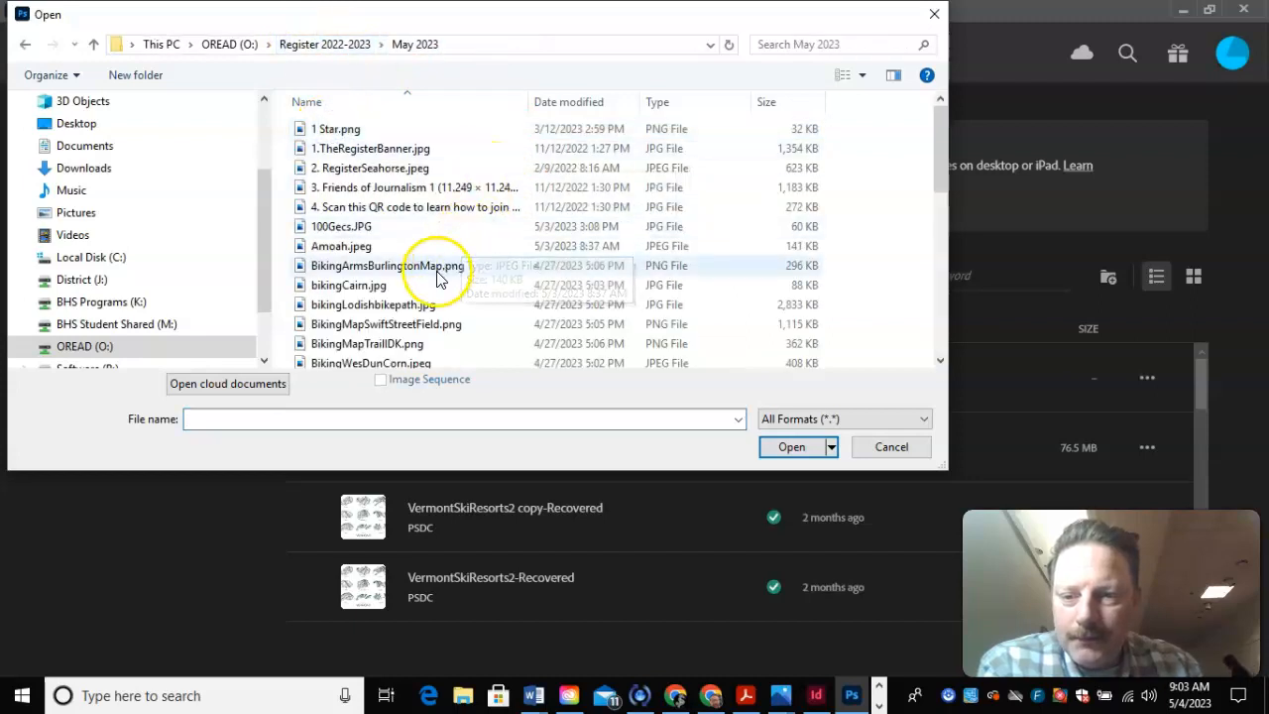
{"action": "scroll", "coordinate": [427, 283], "scroll_direction": "down", "scroll_amount": 1}
{"action": "double_click", "coordinate": [332, 357]}
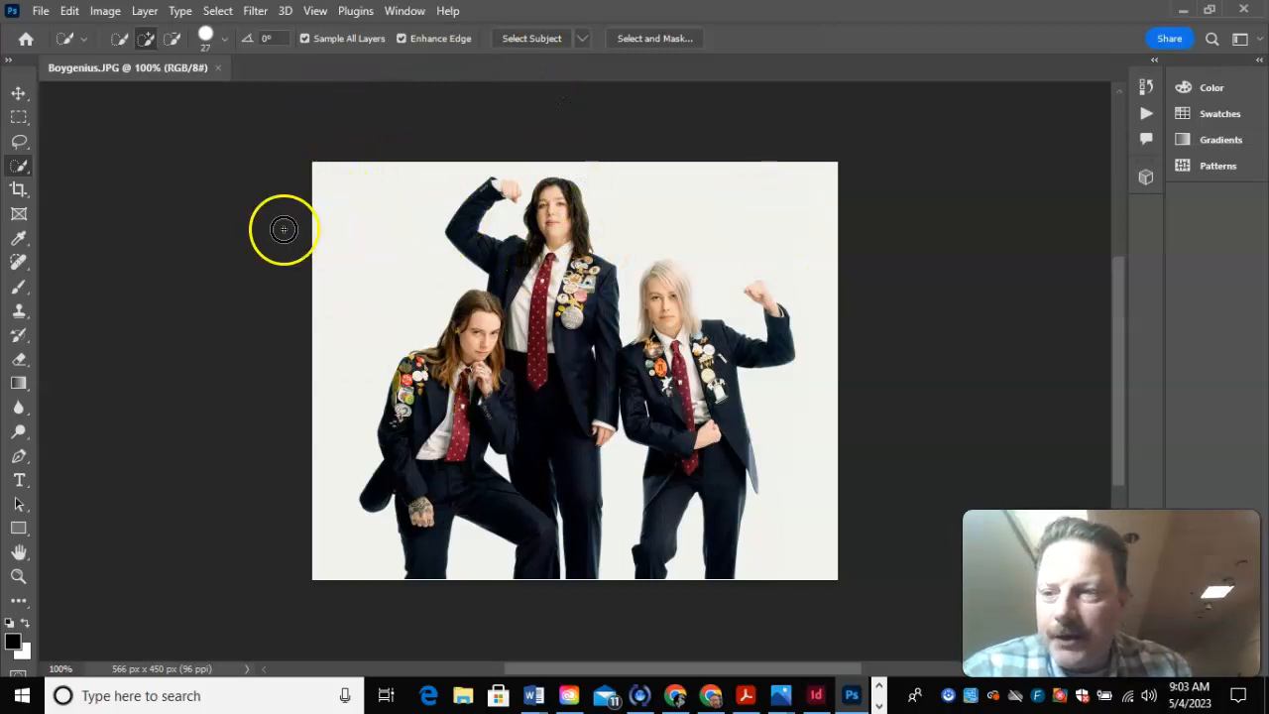
Step: Select all three band members in the photo with the Object Selection Tool
{"action": "right_click", "coordinate": [18, 167]}
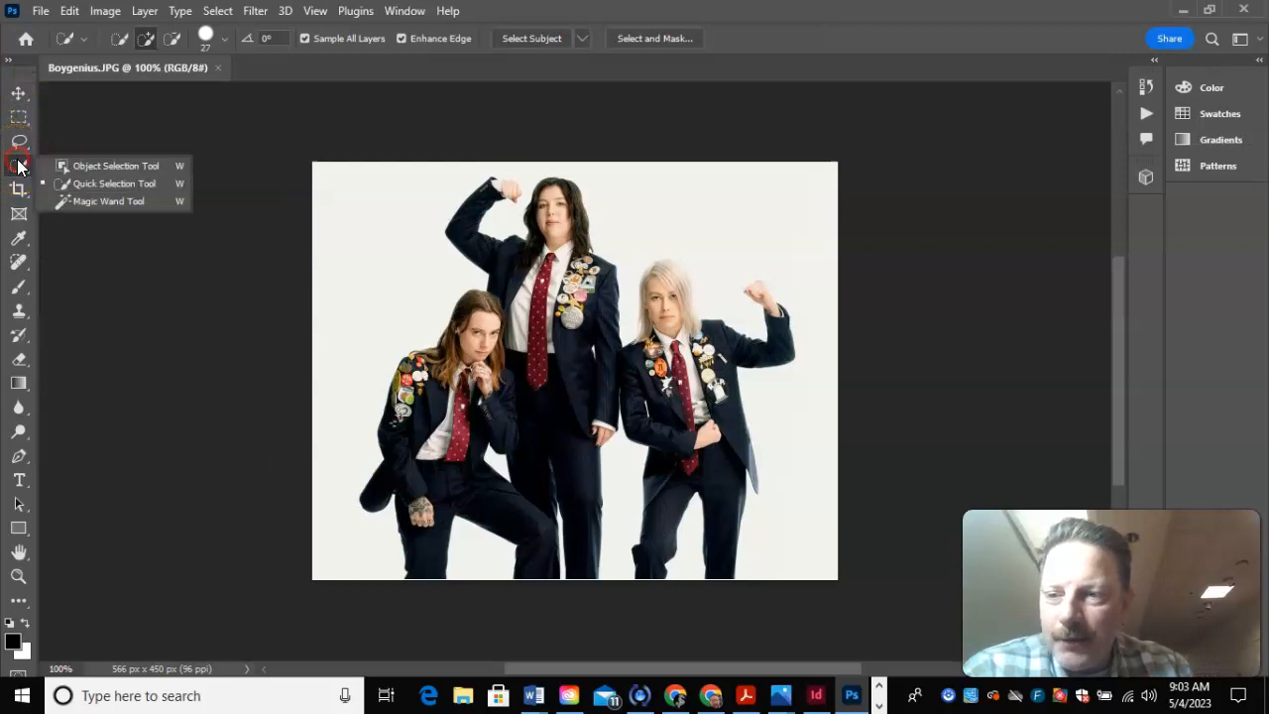
{"action": "left_click", "coordinate": [85, 166]}
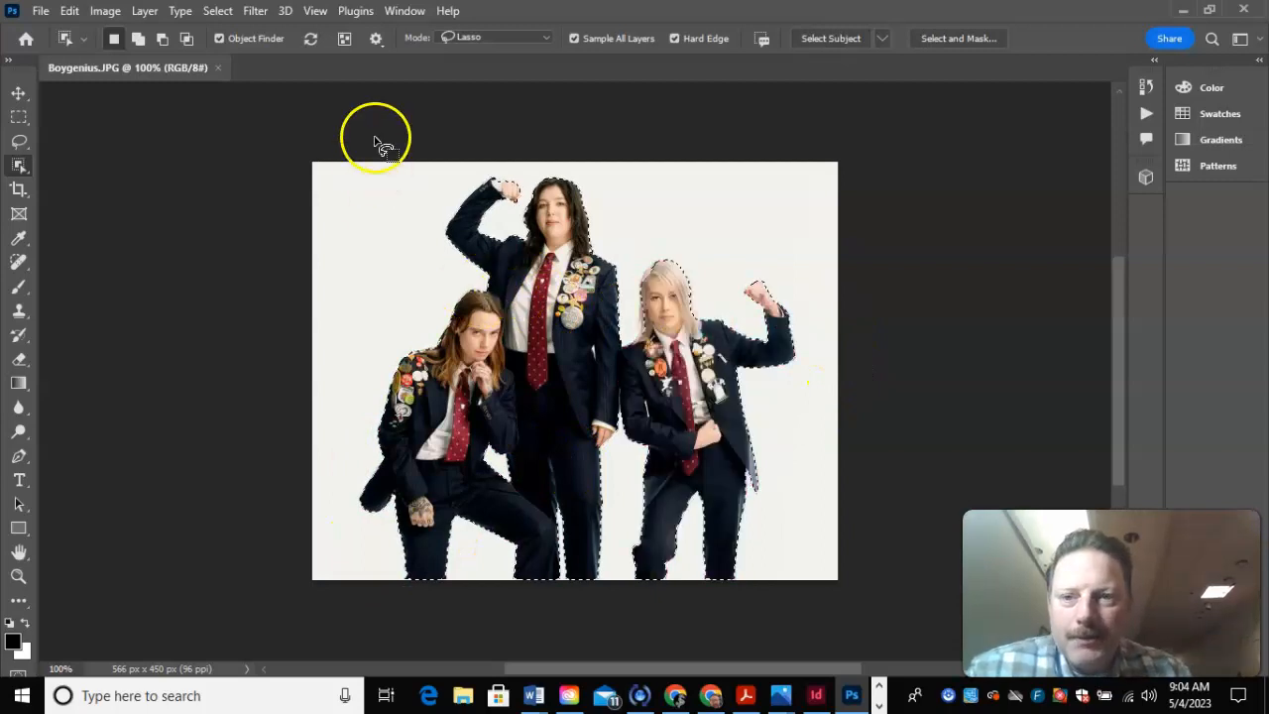
Step: Switch to the Quick Selection Tool and set its brush size to 16 pixels
{"action": "left_click", "coordinate": [19, 170]}
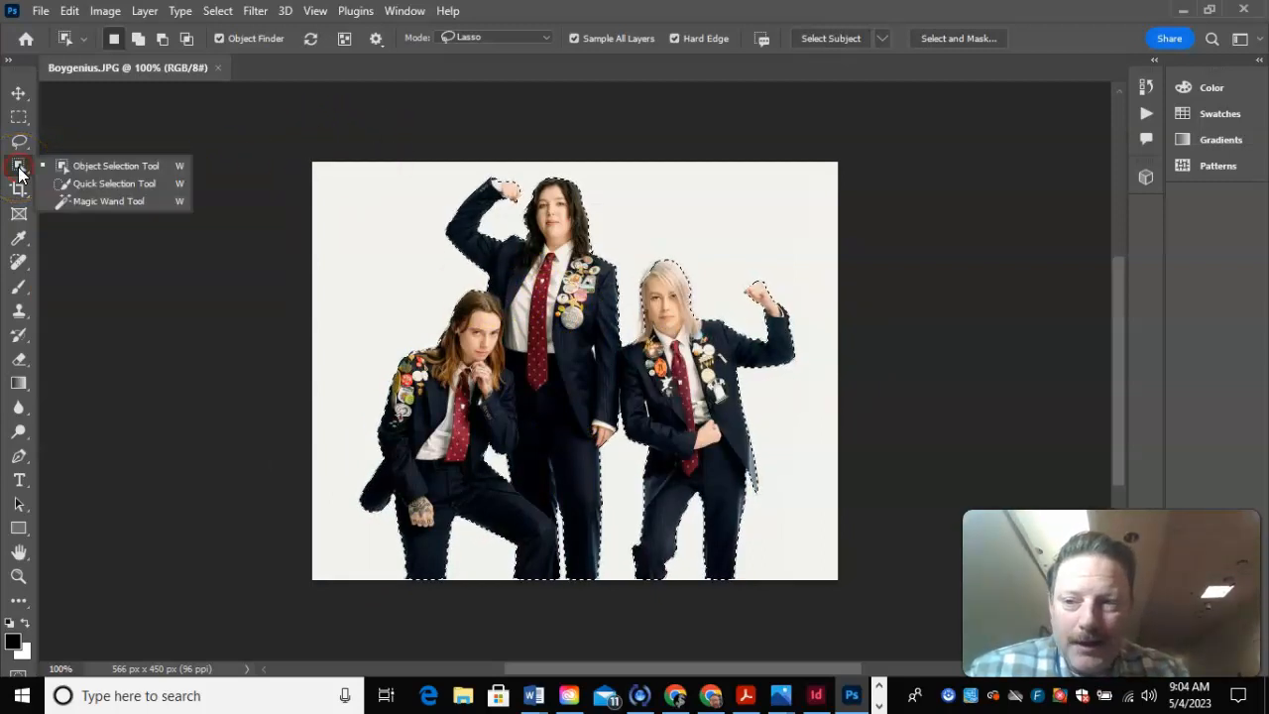
{"action": "left_click_drag", "start_coordinate": [22, 173], "coordinate": [102, 188]}
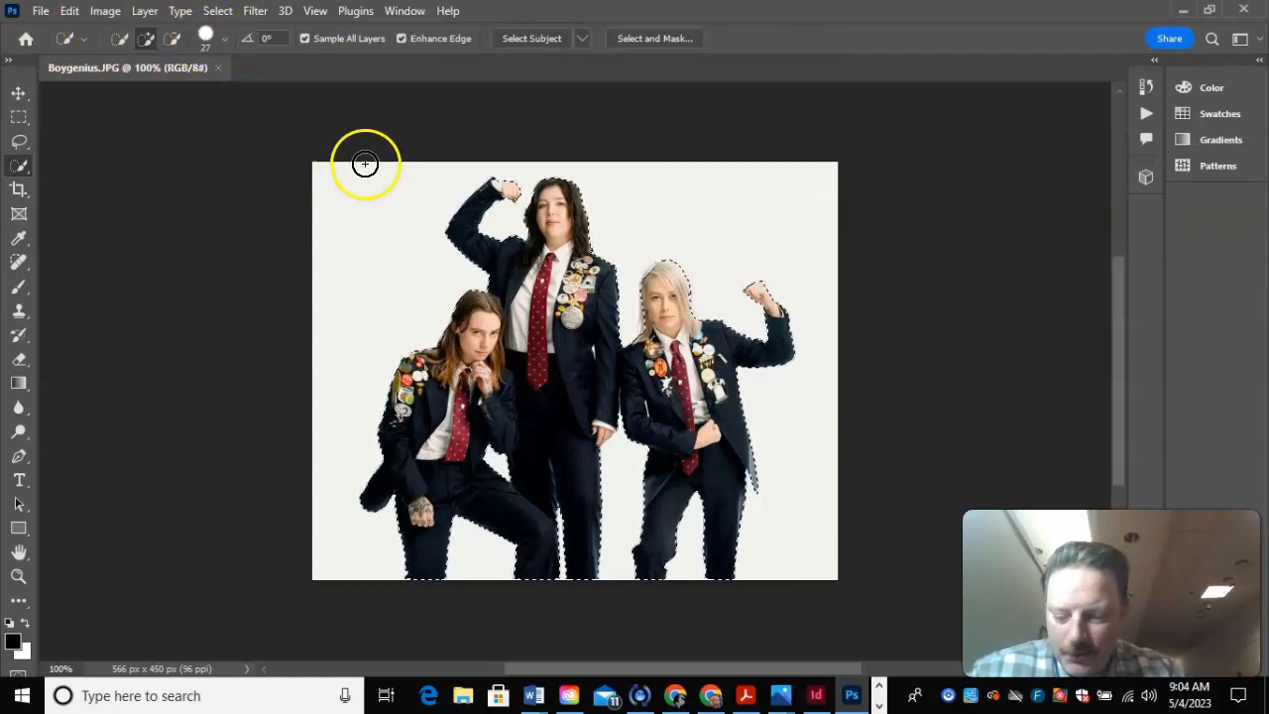
{"action": "key", "text": "ctrl+plus"}
{"action": "scroll", "coordinate": [516, 372], "scroll_direction": "up", "scroll_amount": 3}
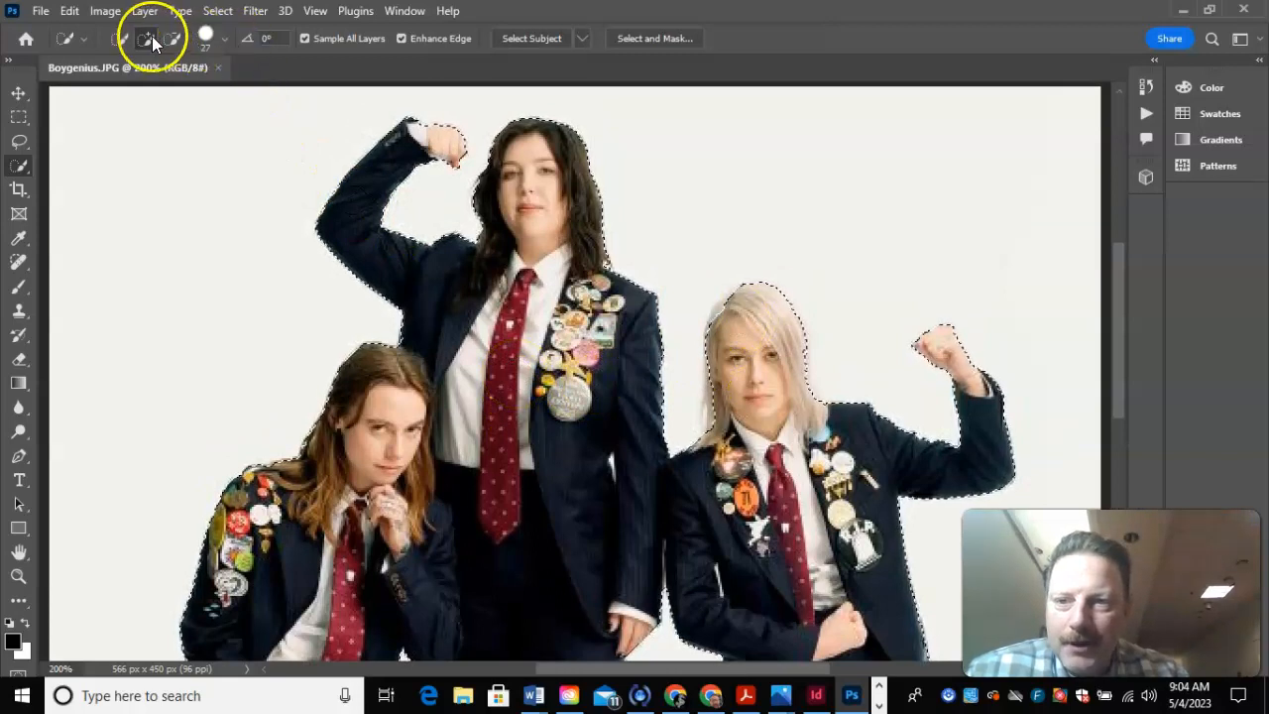
{"action": "left_click", "coordinate": [220, 39]}
{"action": "left_click_drag", "start_coordinate": [142, 88], "coordinate": [134, 92]}
{"action": "type", "text": "4"}
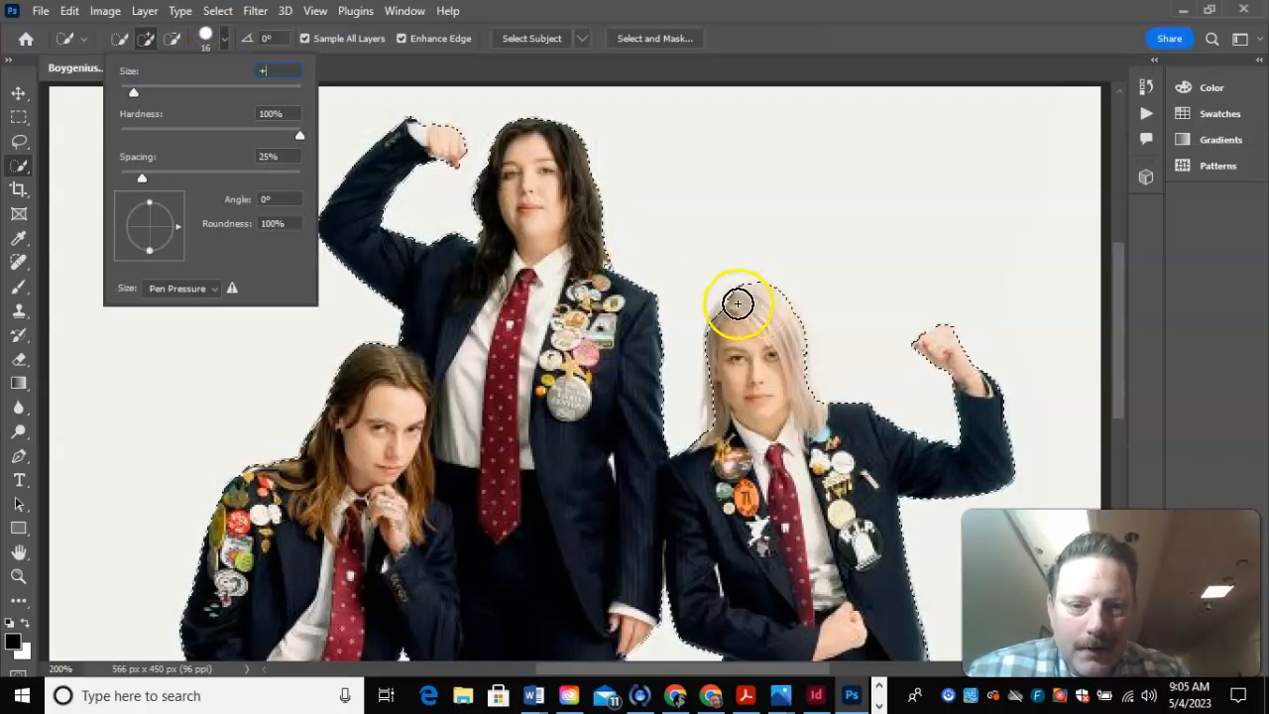
{"action": "left_click", "coordinate": [738, 303]}
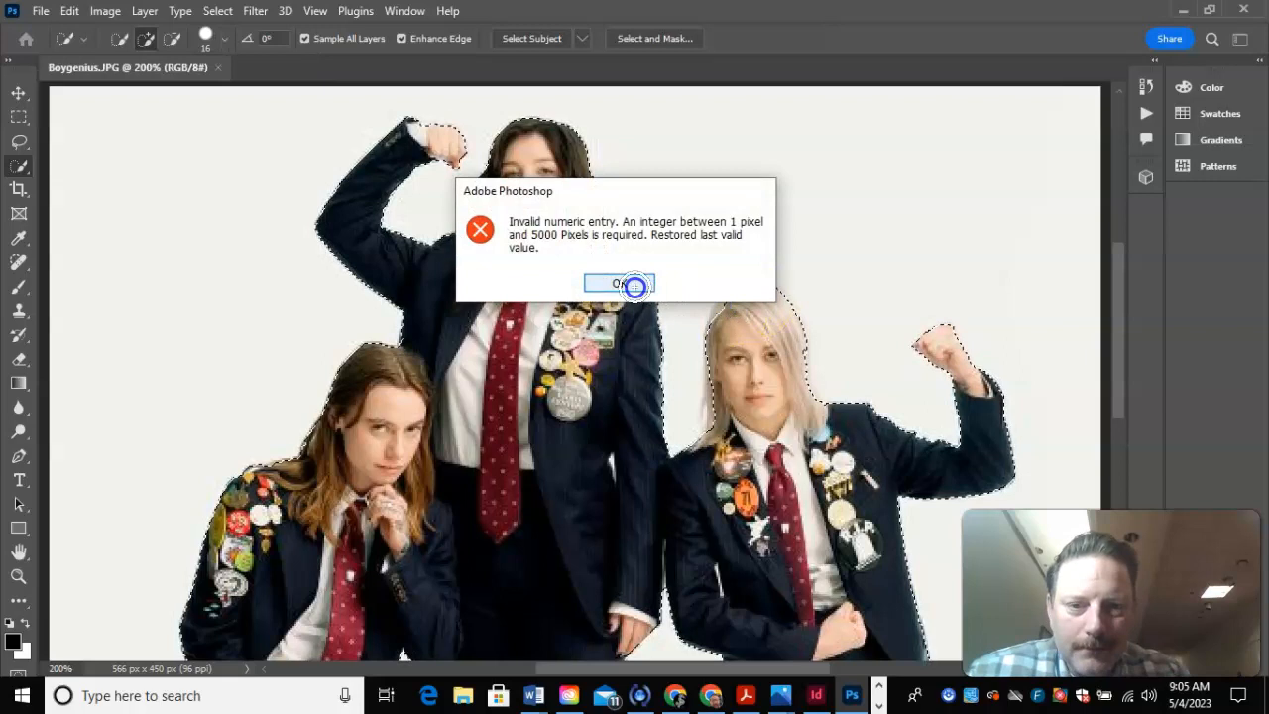
{"action": "left_click", "coordinate": [620, 284]}
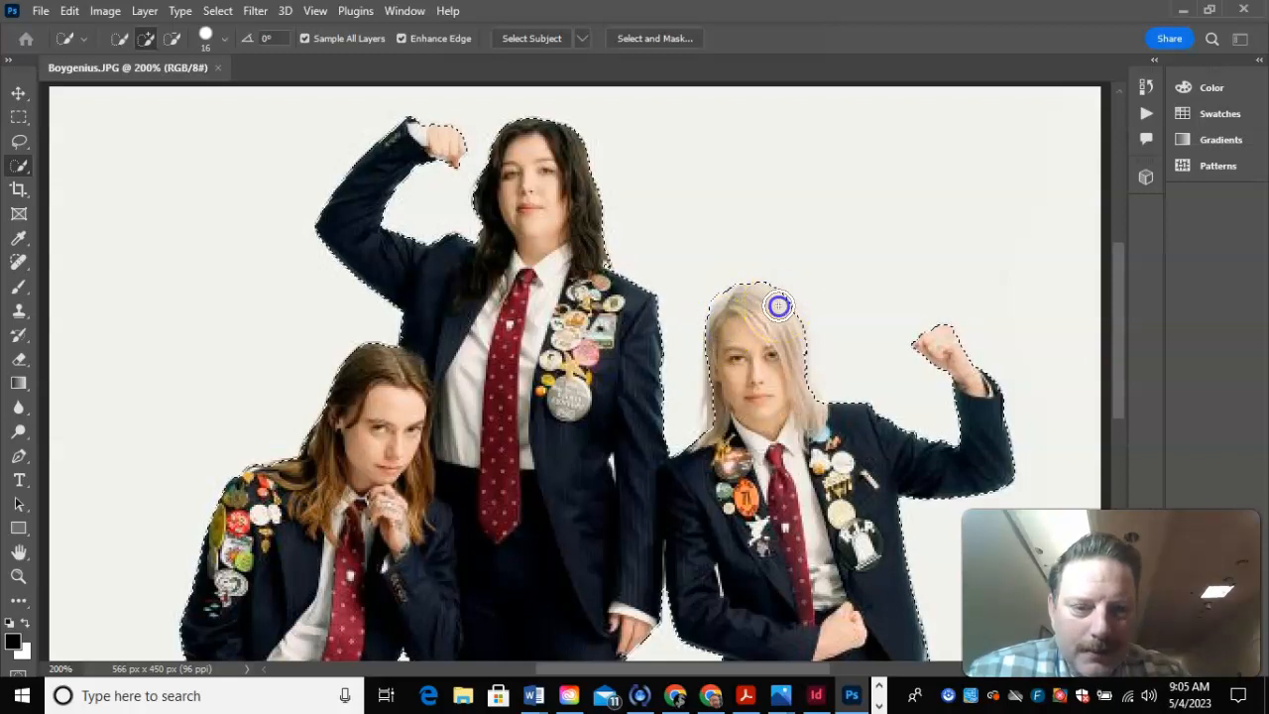
Step: Add missed areas of the blonde member's hair, the standing member's raised fist and the crouching member's shoulder to the selection
{"action": "left_click", "coordinate": [790, 321]}
{"action": "left_click", "coordinate": [793, 356]}
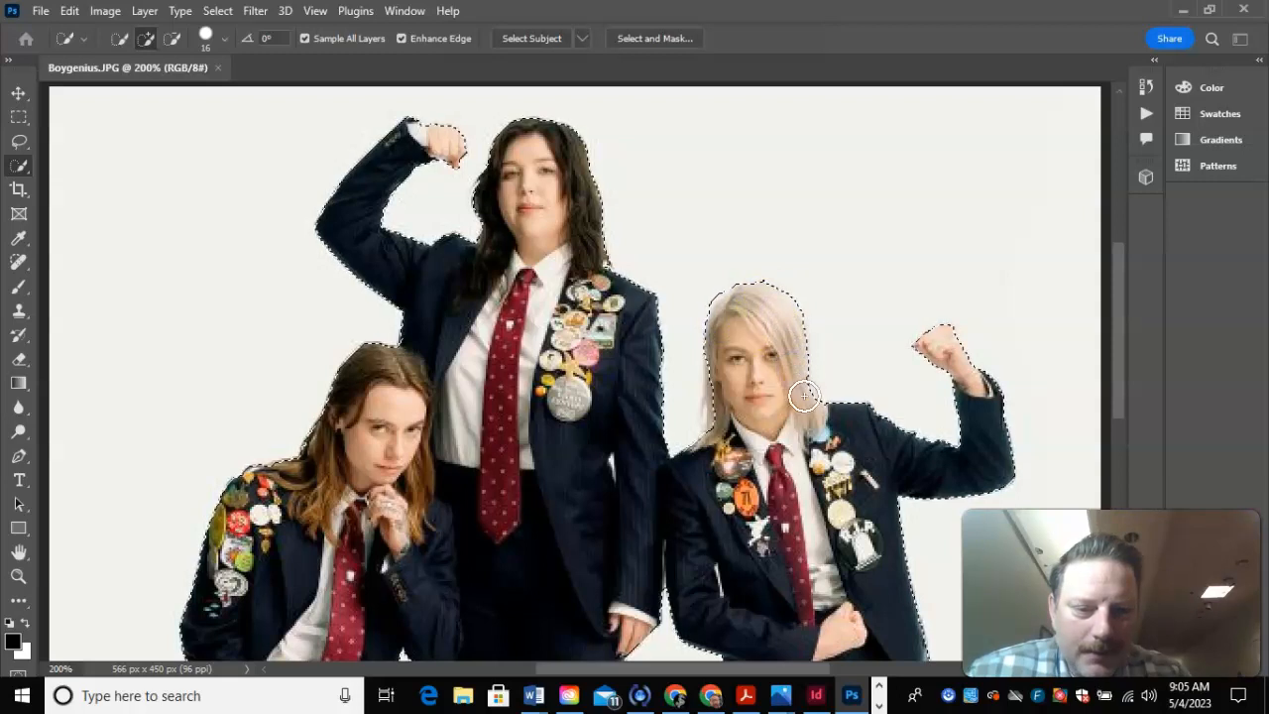
{"action": "left_click_drag", "start_coordinate": [802, 397], "coordinate": [819, 422]}
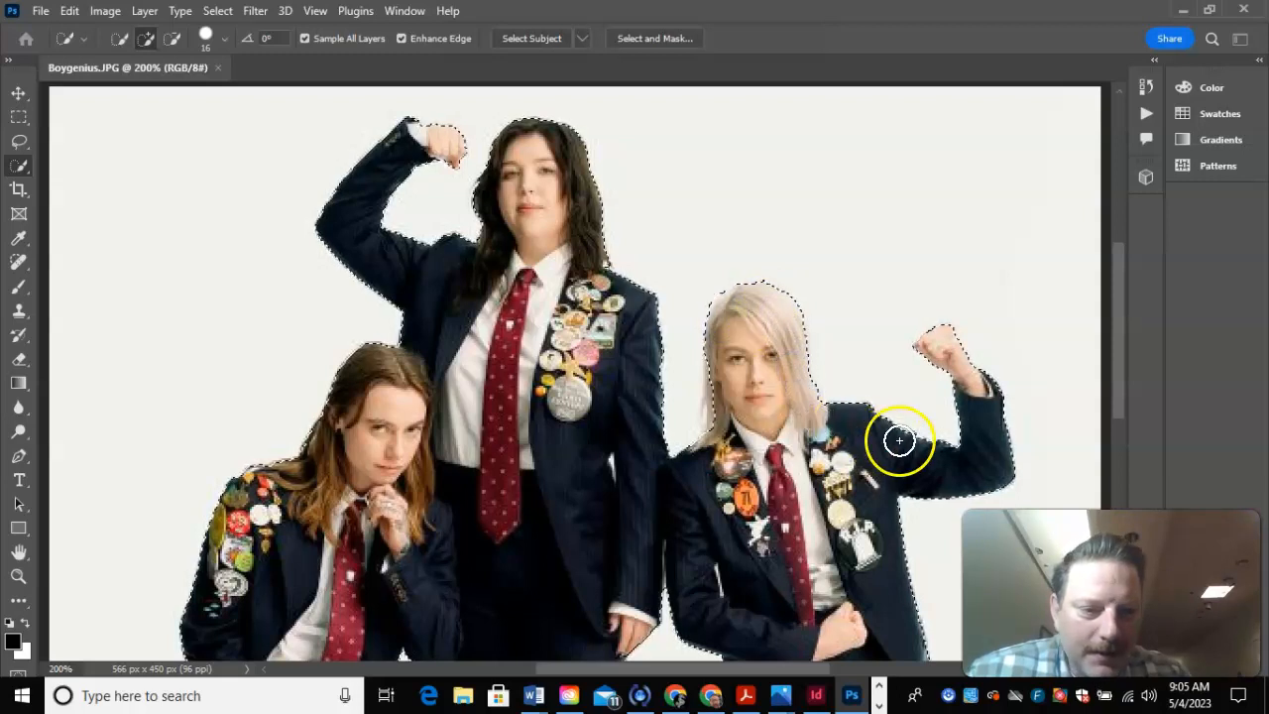
{"action": "mouse_move", "coordinate": [527, 423]}
{"action": "left_mouse_down"}
{"action": "mouse_move", "coordinate": [480, 363]}
{"action": "mouse_move", "coordinate": [489, 244]}
{"action": "mouse_move", "coordinate": [448, 144]}
{"action": "left_mouse_up"}
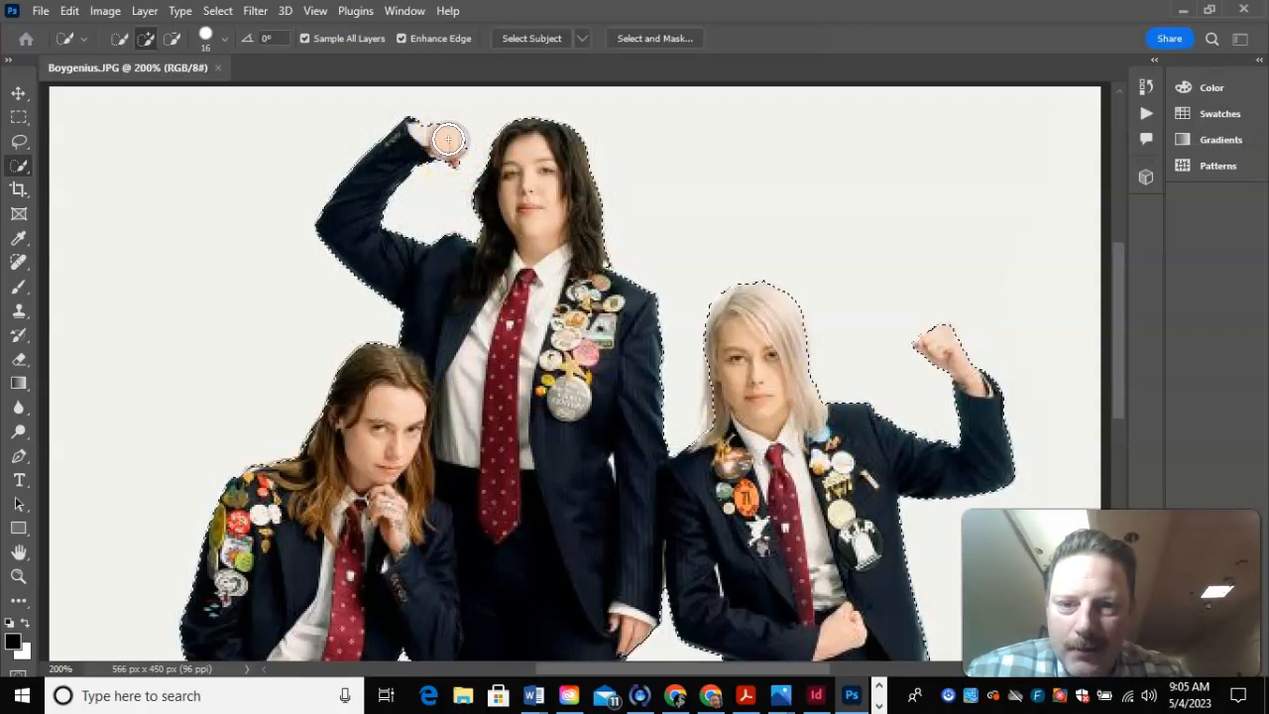
{"action": "left_click", "coordinate": [449, 137]}
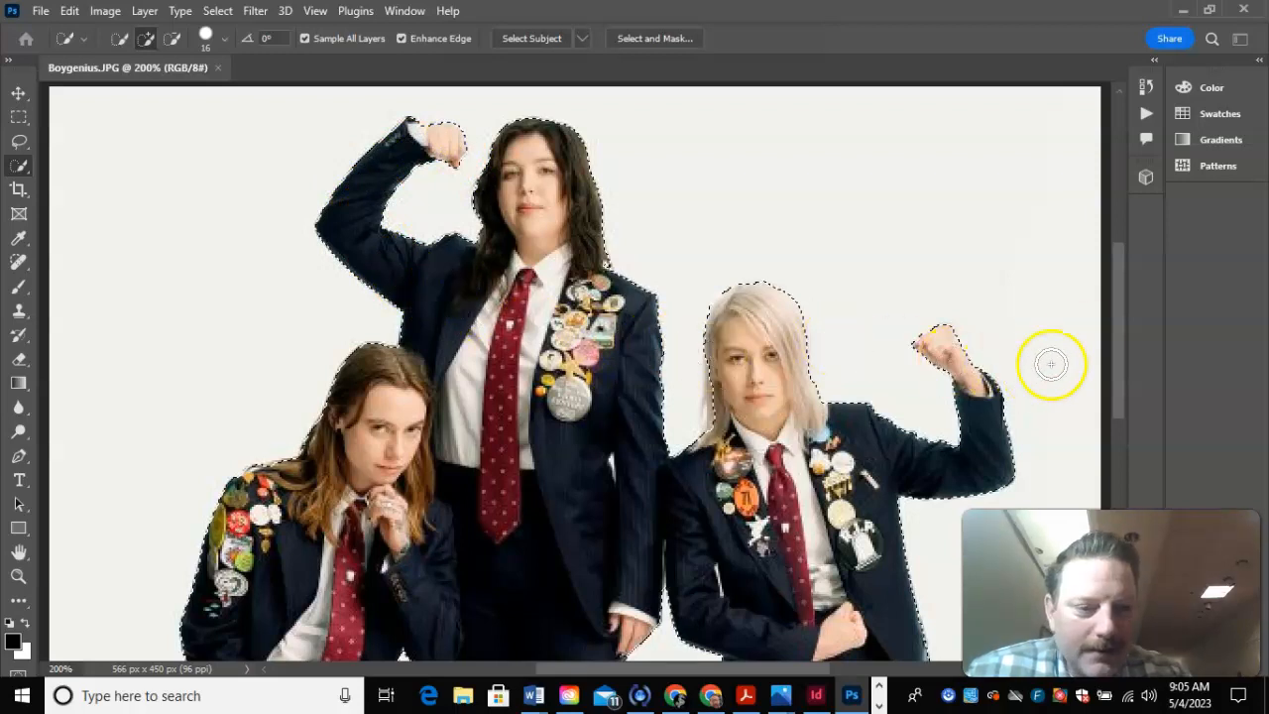
{"action": "left_click_drag", "start_coordinate": [1116, 320], "coordinate": [1127, 350]}
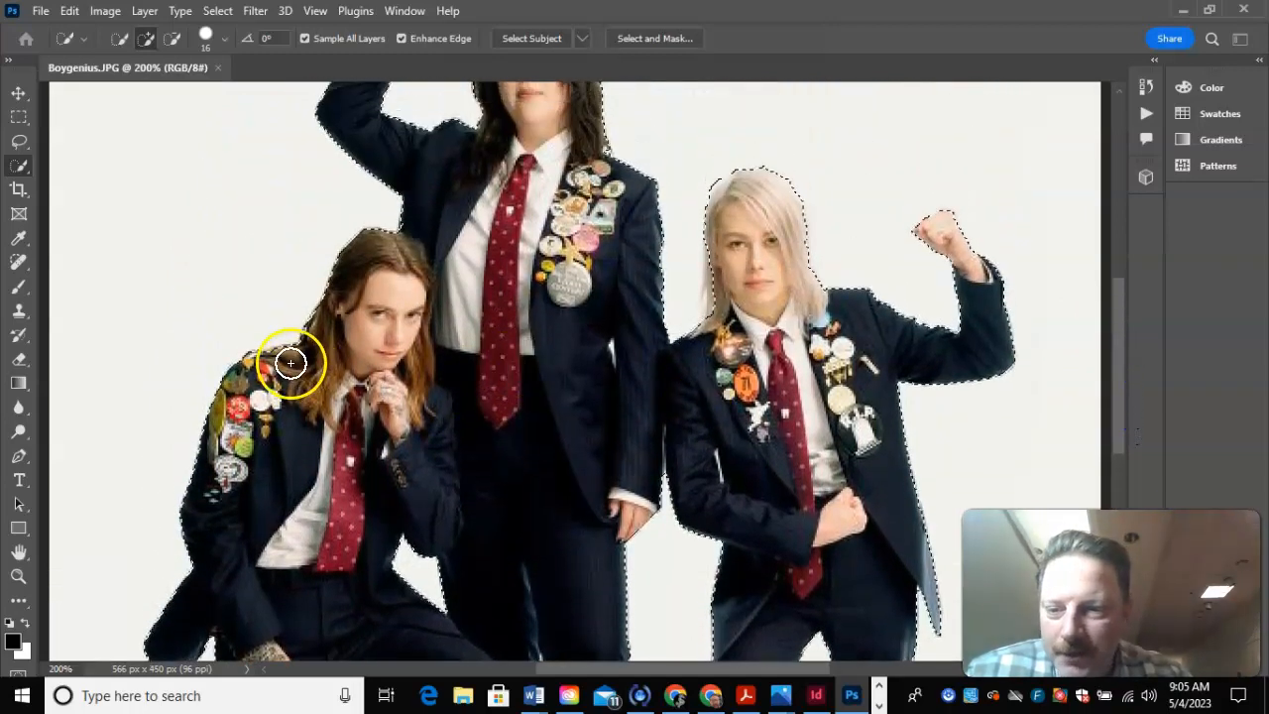
{"action": "left_click_drag", "start_coordinate": [285, 359], "coordinate": [285, 367]}
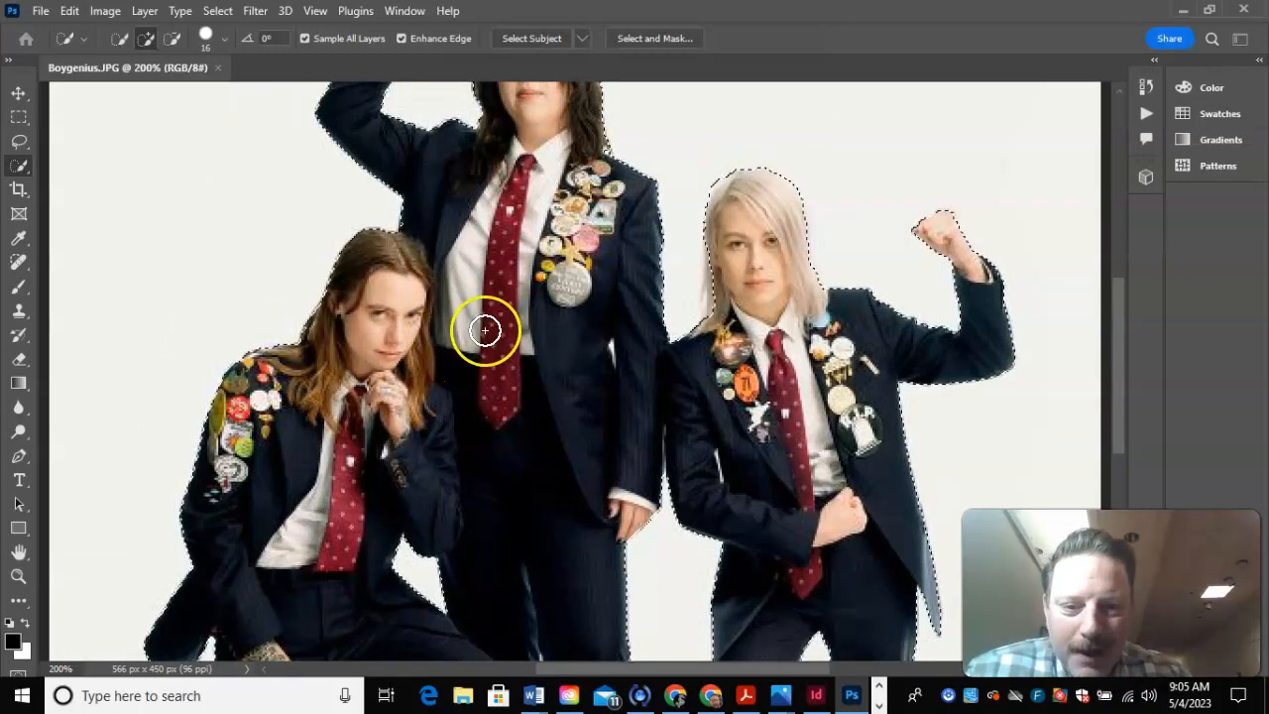
{"action": "left_click_drag", "start_coordinate": [1113, 320], "coordinate": [1108, 252]}
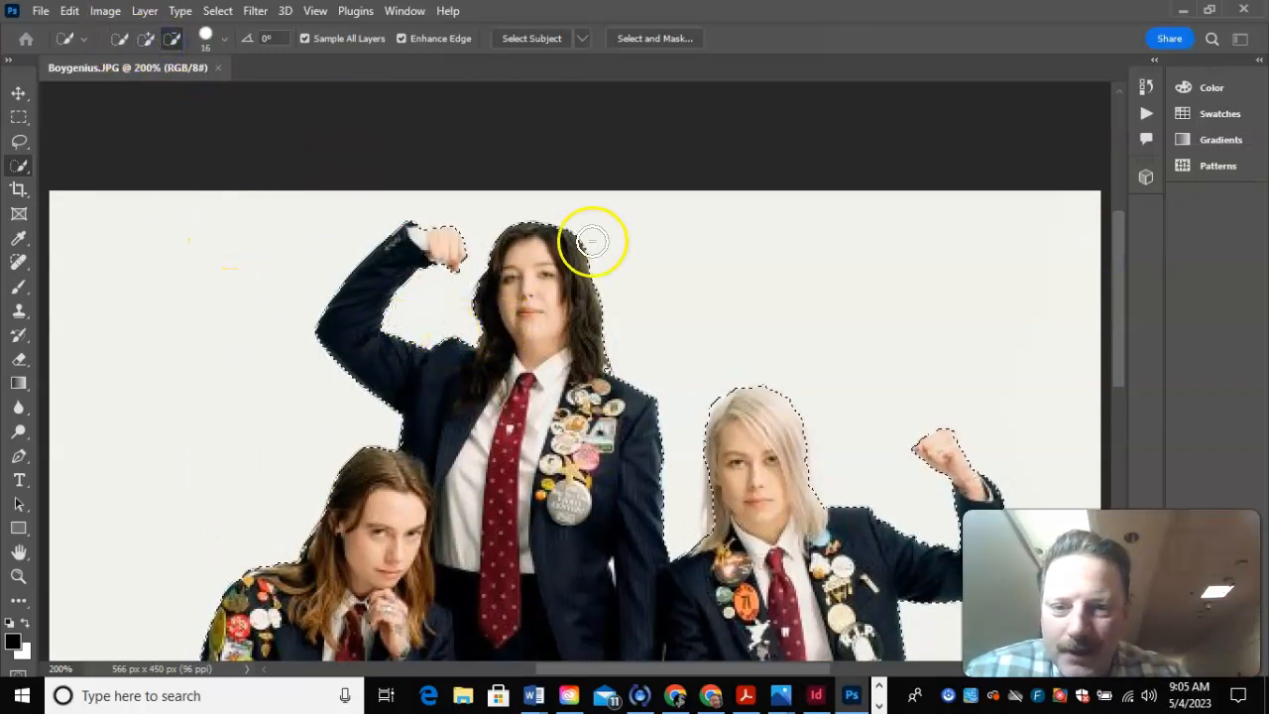
Step: Switch the Quick Selection Tool to adding to the selection and check the outline around the three members
{"action": "left_click", "coordinate": [223, 42]}
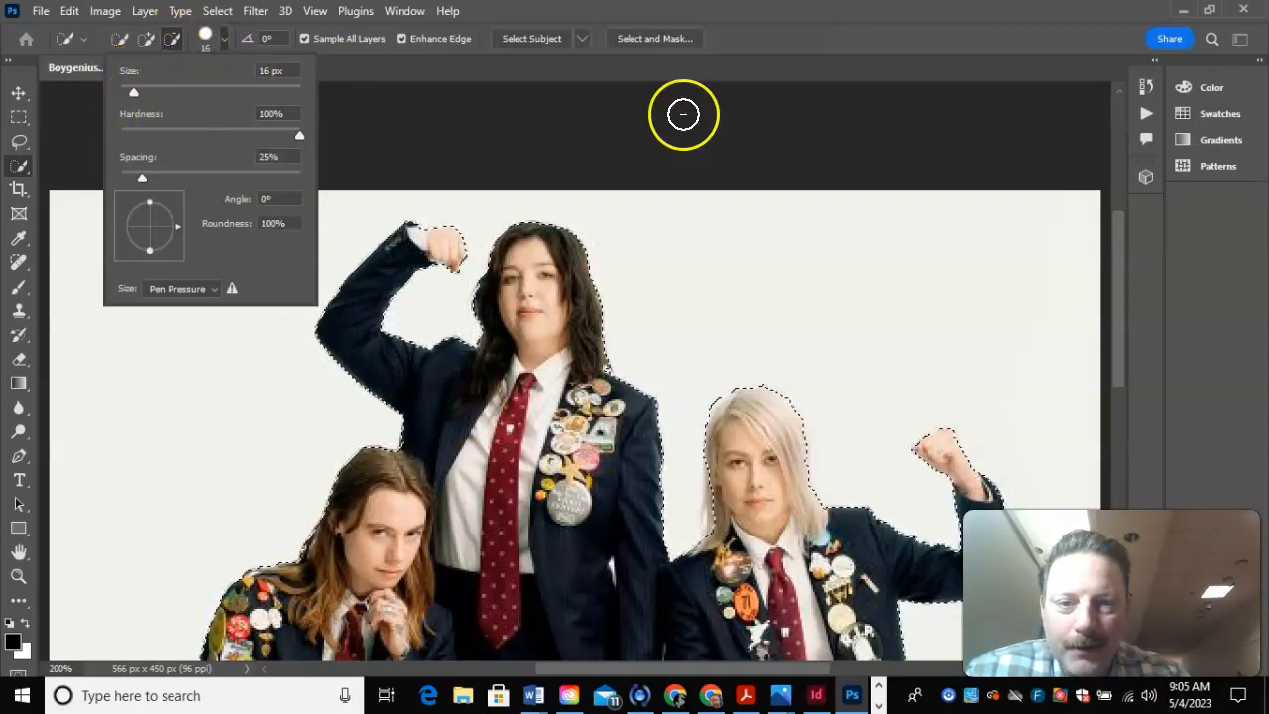
{"action": "scroll", "coordinate": [513, 148], "scroll_direction": "down", "scroll_amount": 1}
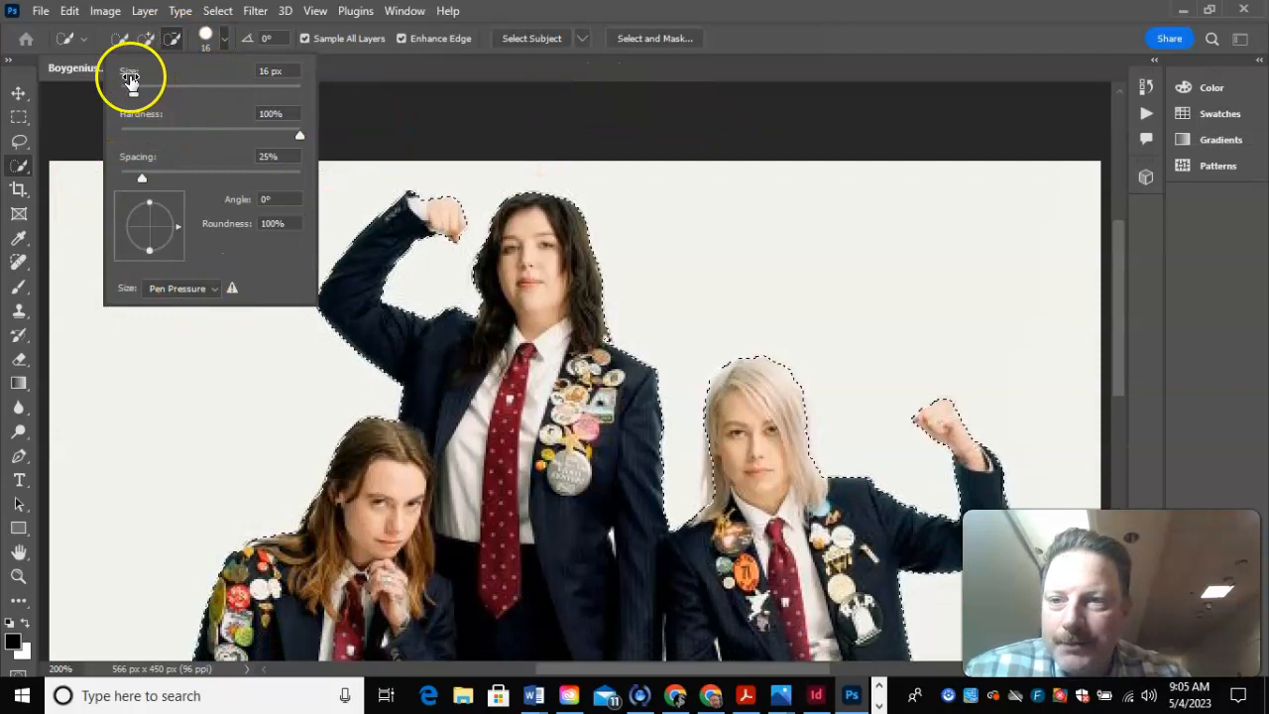
{"action": "left_click", "coordinate": [147, 40]}
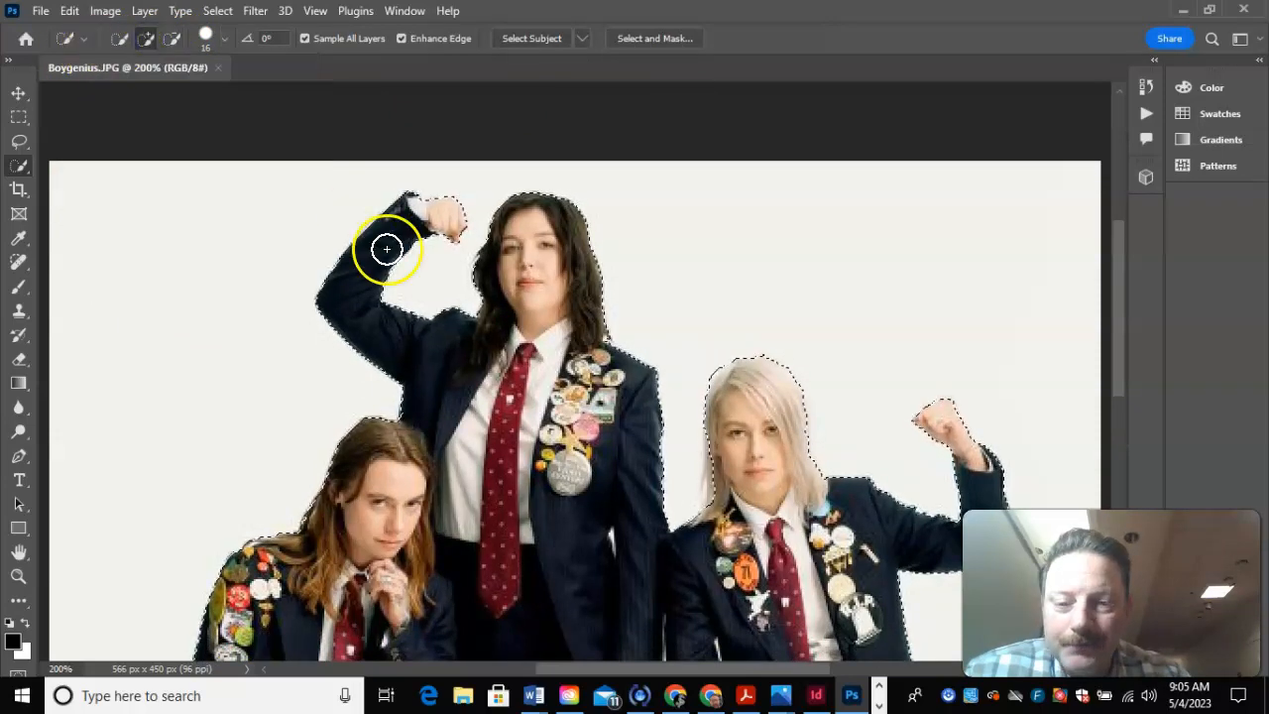
{"action": "scroll", "coordinate": [390, 255], "scroll_direction": "down", "scroll_amount": 2}
{"action": "scroll", "coordinate": [392, 262], "scroll_direction": "down", "scroll_amount": 1}
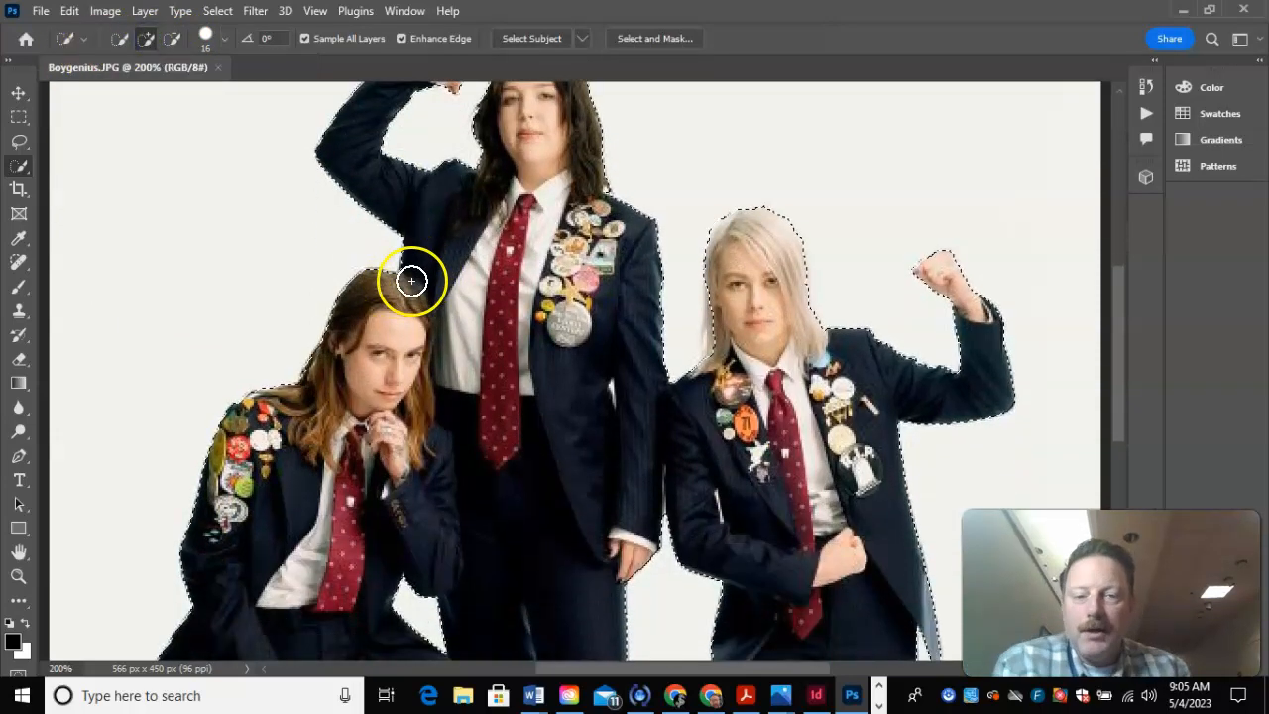
Step: Copy the selected three band members from the photo
{"action": "key", "text": "ctrl+minus"}
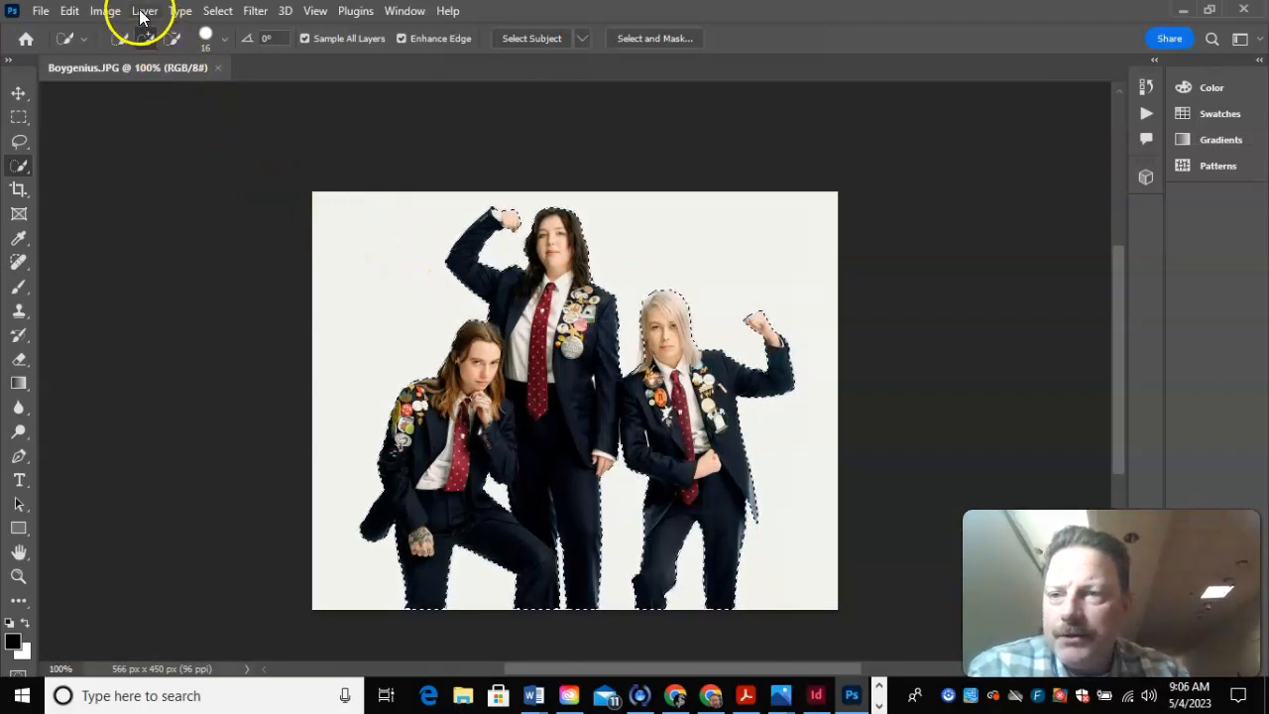
{"action": "left_click", "coordinate": [69, 11]}
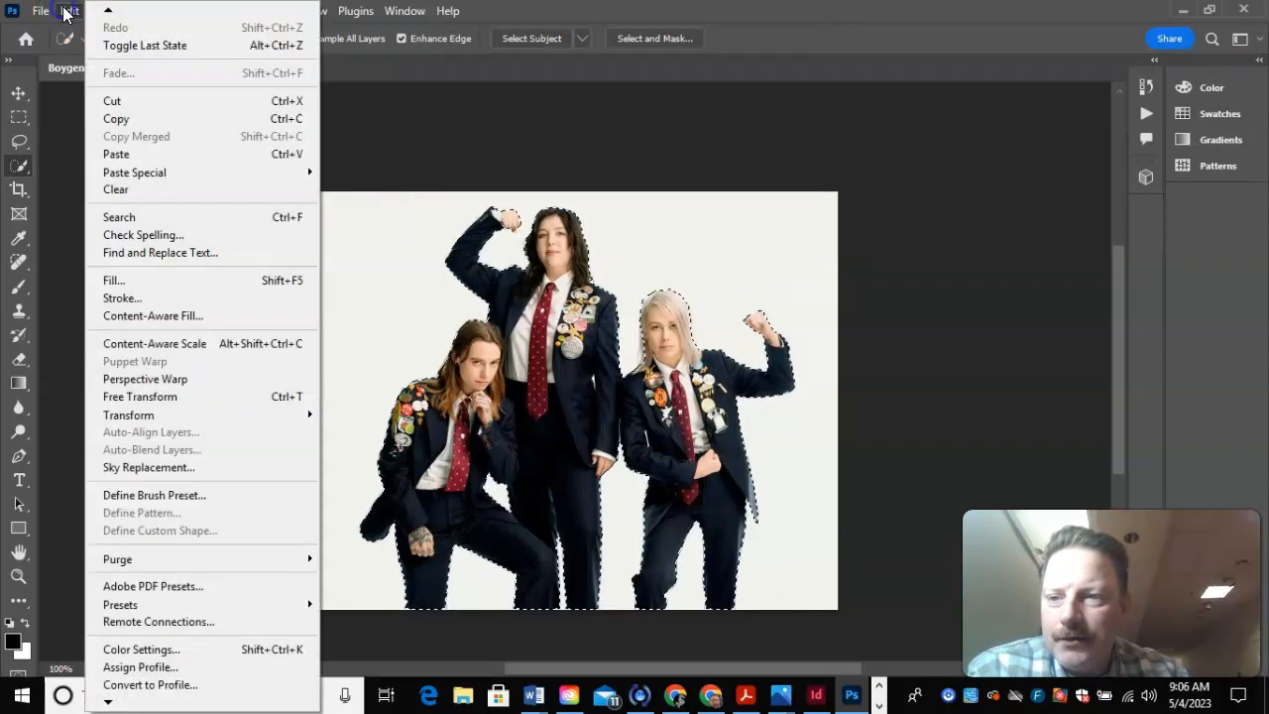
{"action": "left_click", "coordinate": [117, 118]}
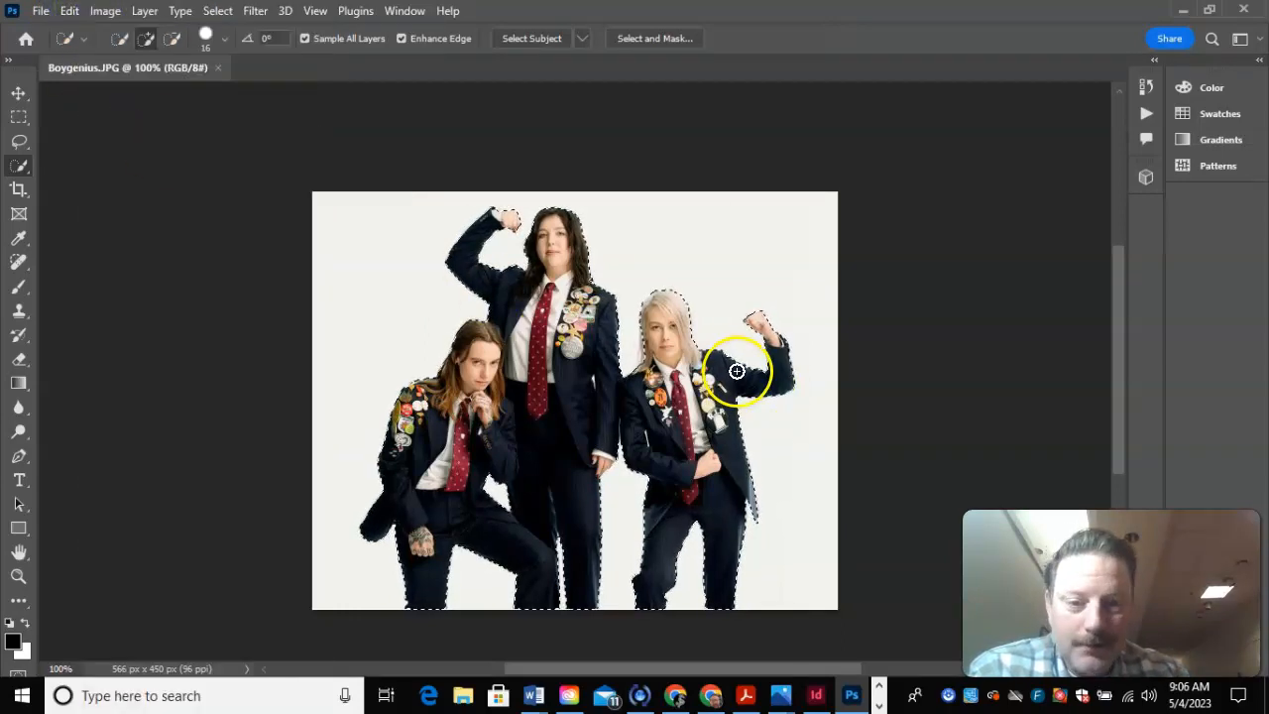
Step: Create a 472 x 437 px document from the clipboard size with a transparent background and paste the copied band members into it
{"action": "left_click", "coordinate": [41, 10]}
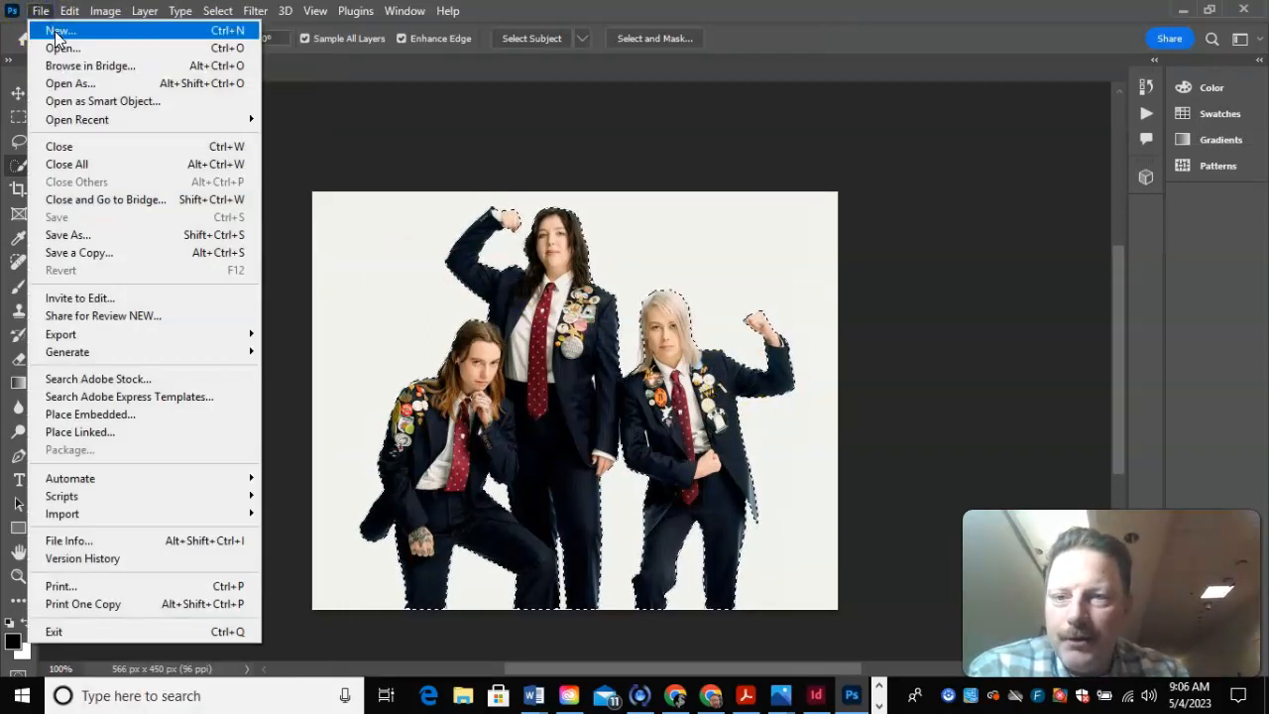
{"action": "left_click", "coordinate": [57, 36]}
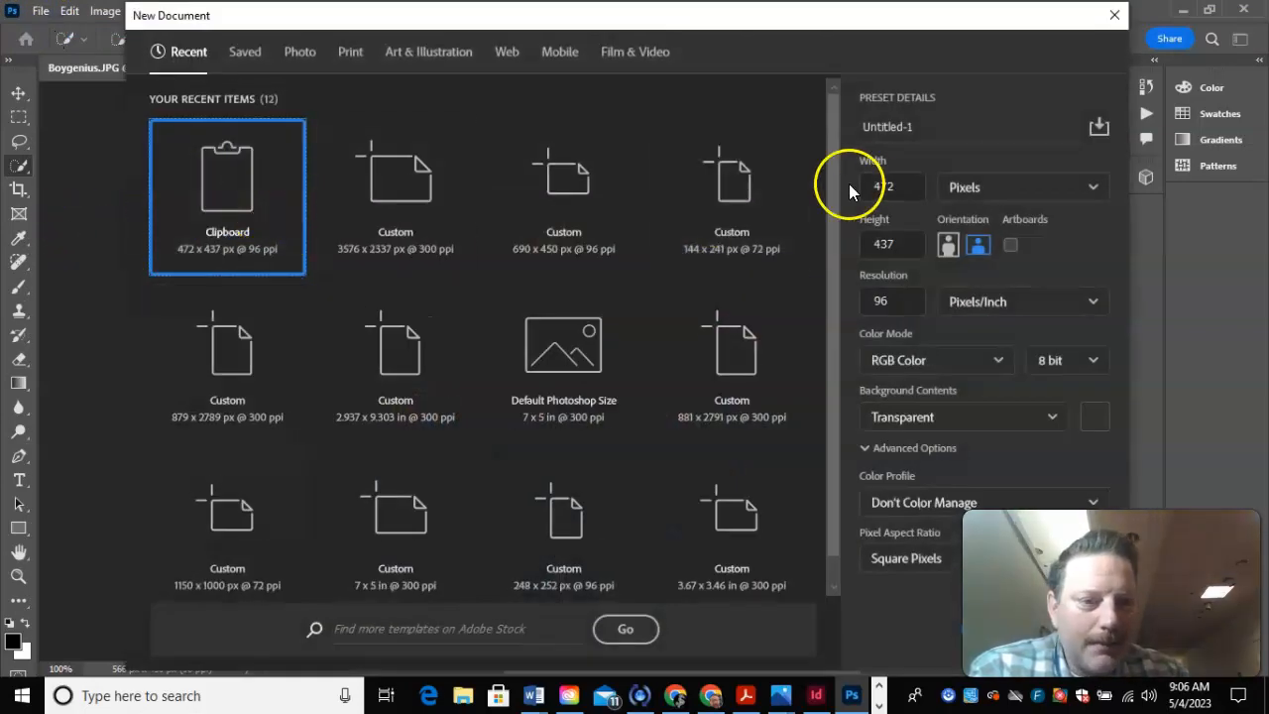
{"action": "left_click", "coordinate": [962, 418]}
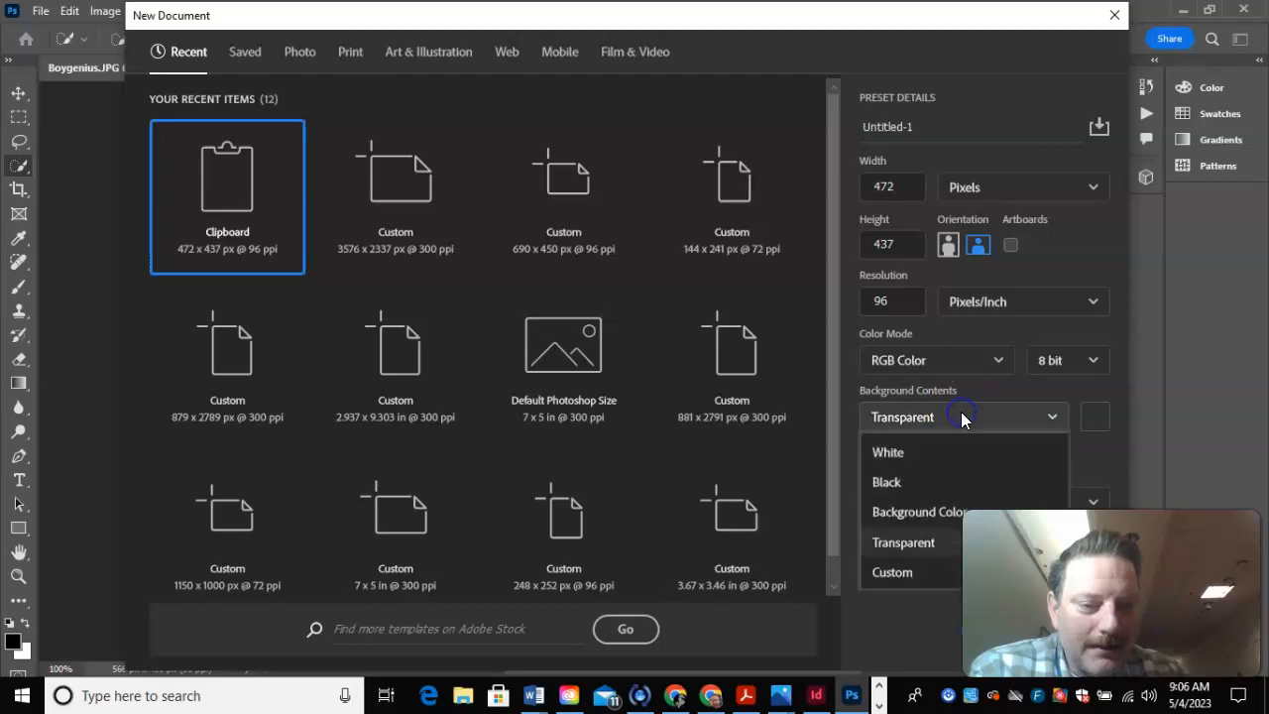
{"action": "left_click", "coordinate": [935, 547]}
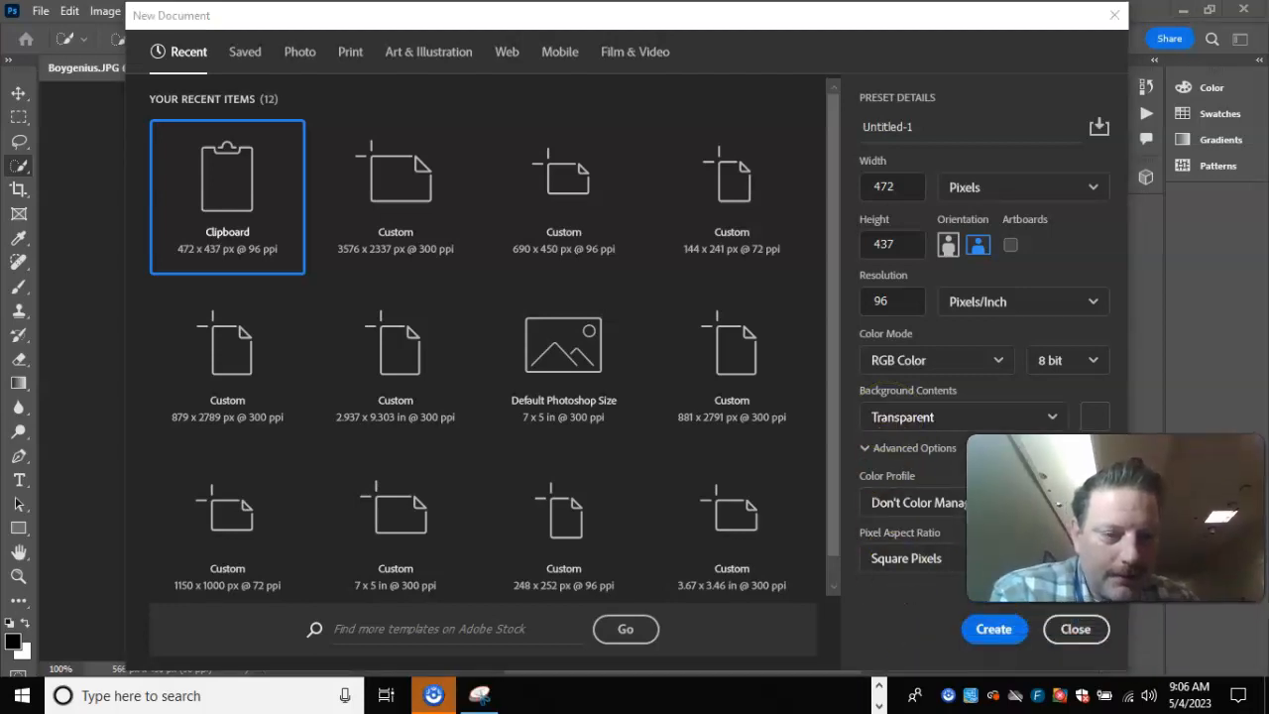
{"action": "left_click", "coordinate": [995, 632]}
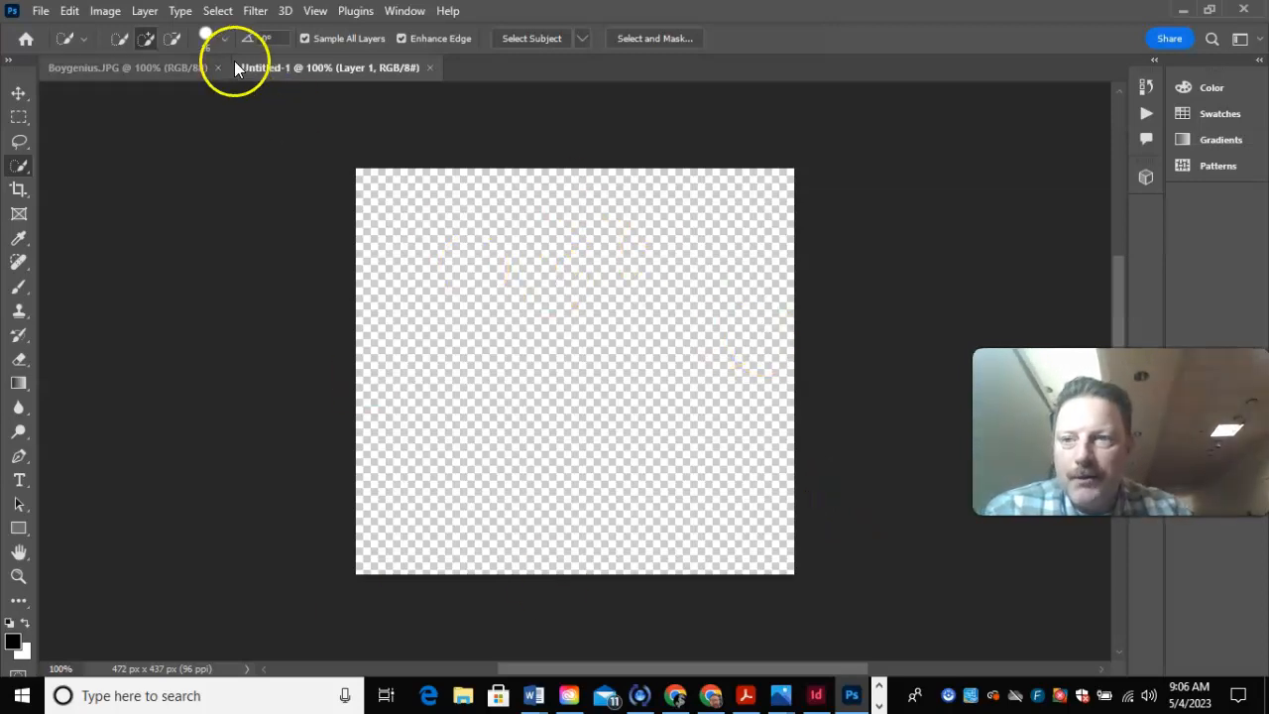
{"action": "left_click", "coordinate": [69, 11]}
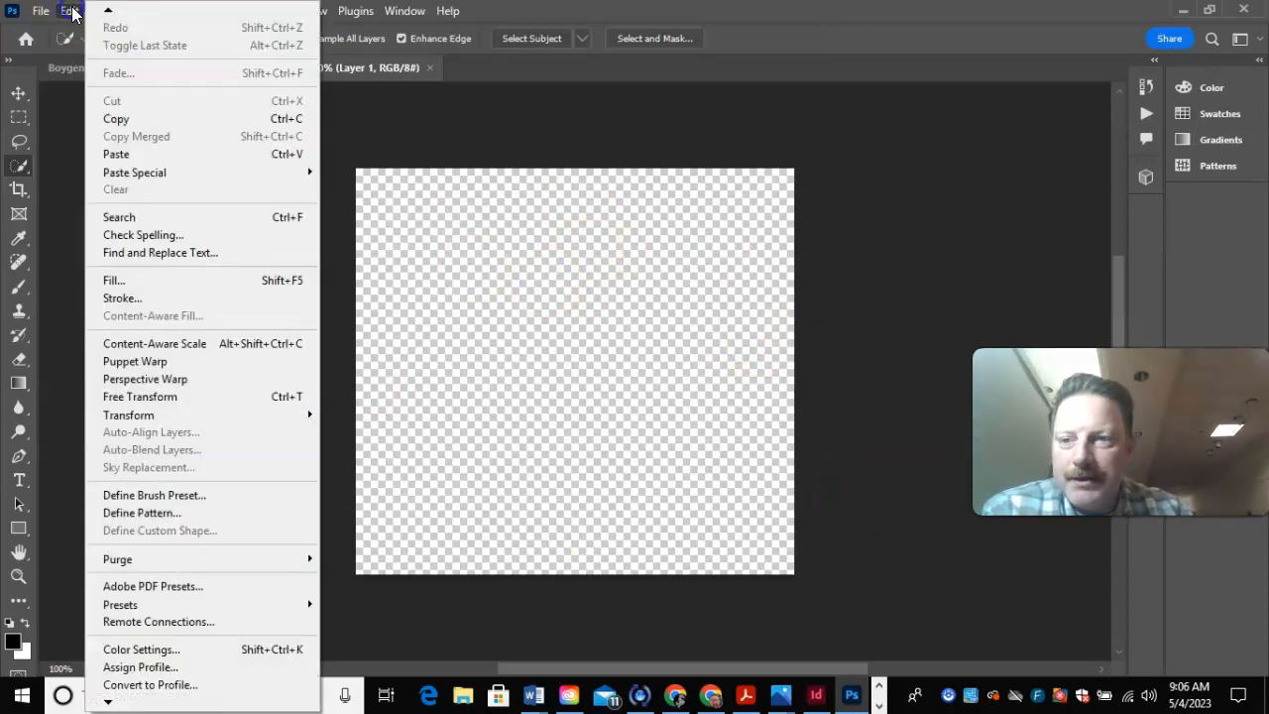
{"action": "left_click", "coordinate": [116, 153]}
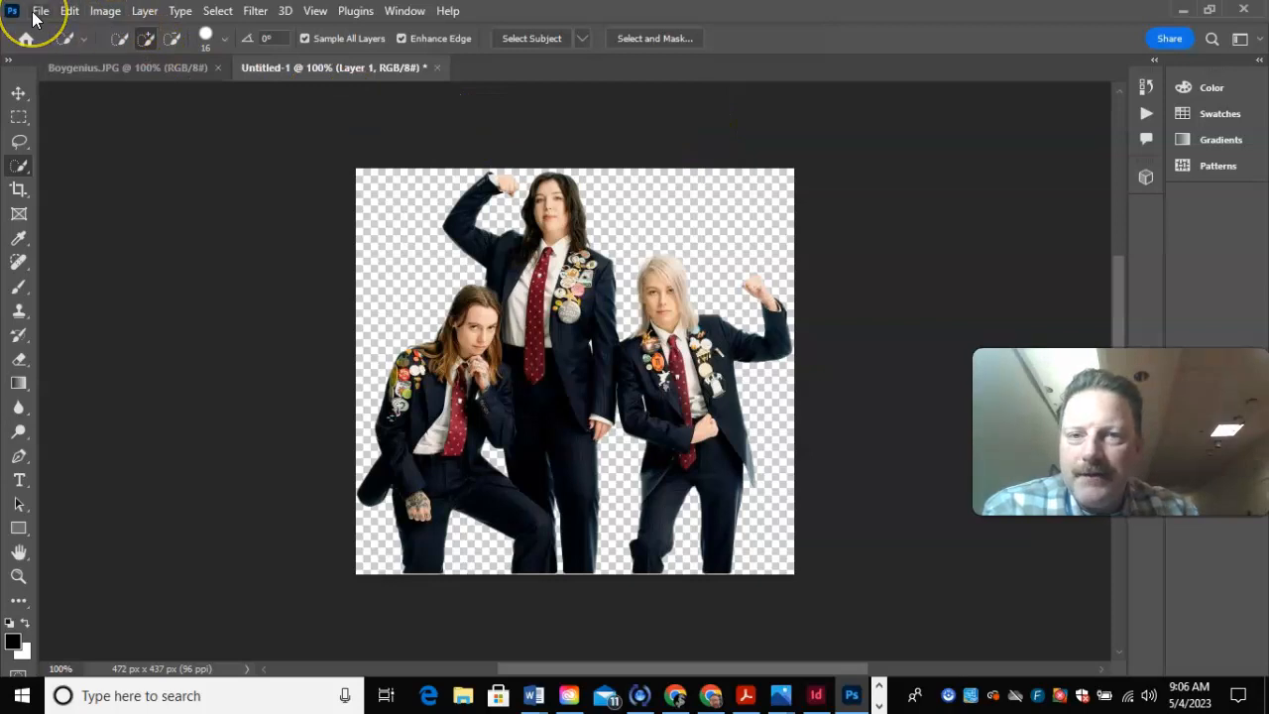
Step: Convert the cutout document to the US Newsprint (SNAP 2007) color profile
{"action": "left_click", "coordinate": [68, 12]}
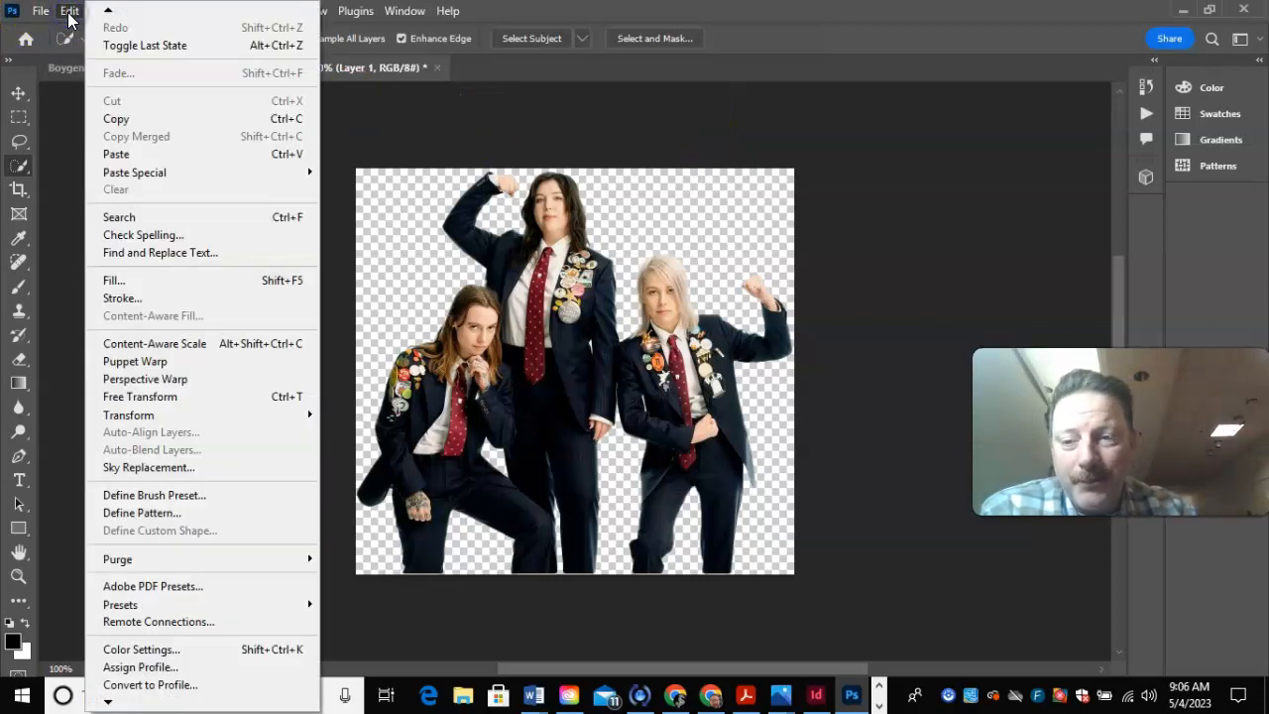
{"action": "left_click", "coordinate": [140, 684]}
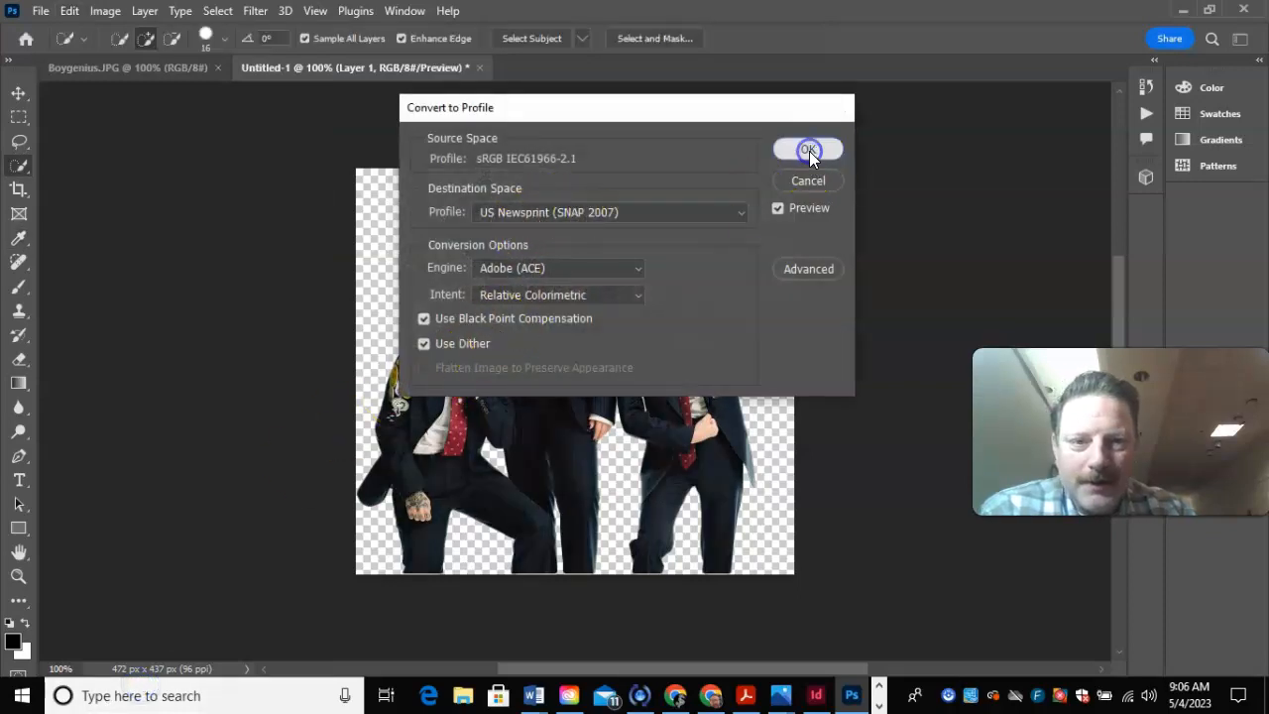
{"action": "left_click", "coordinate": [809, 151]}
Step: Resize the cutout image to 12 inches wide at a resolution of 300 pixels/inch
{"action": "left_click", "coordinate": [106, 11]}
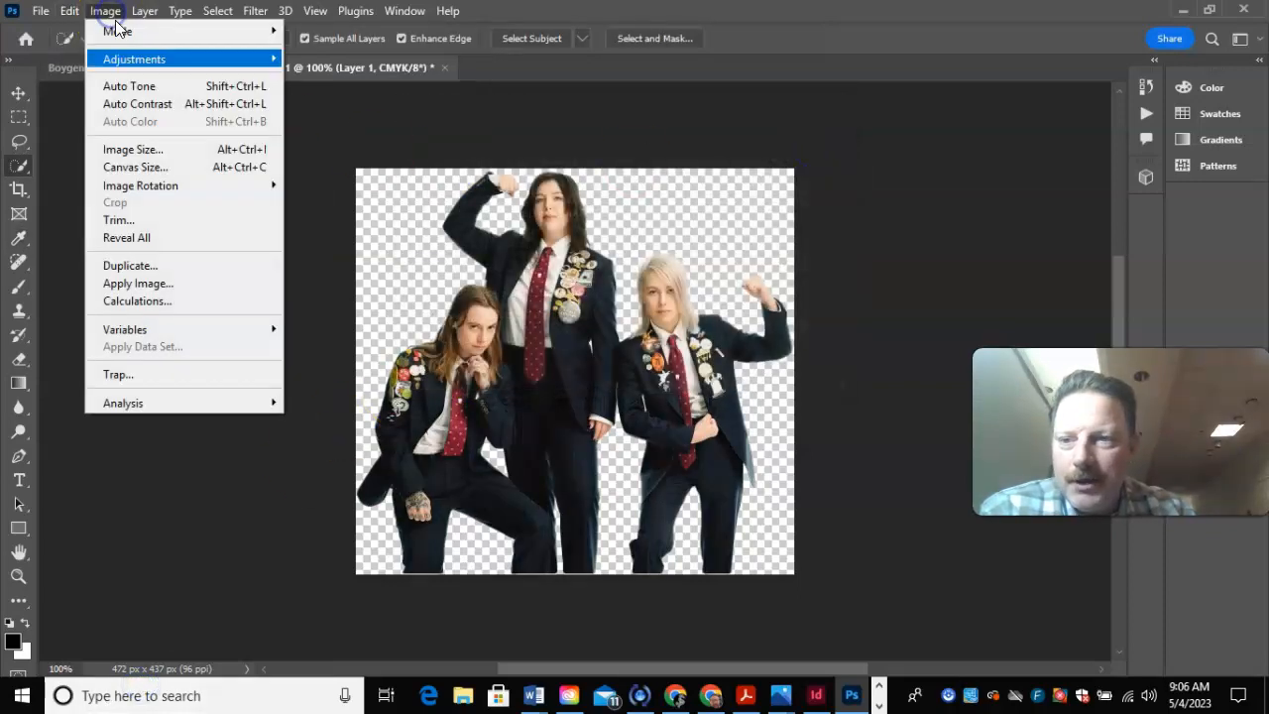
{"action": "left_click", "coordinate": [139, 149]}
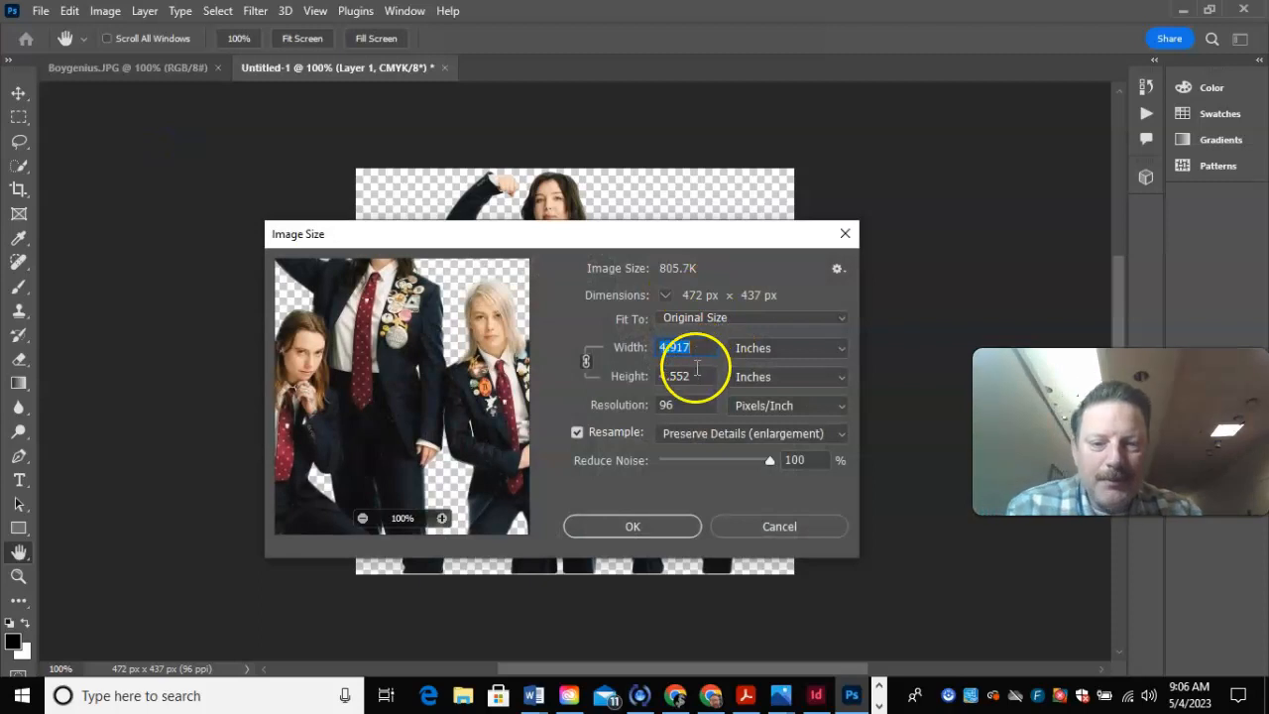
{"action": "type", "text": "12"}
{"action": "left_click", "coordinate": [697, 406]}
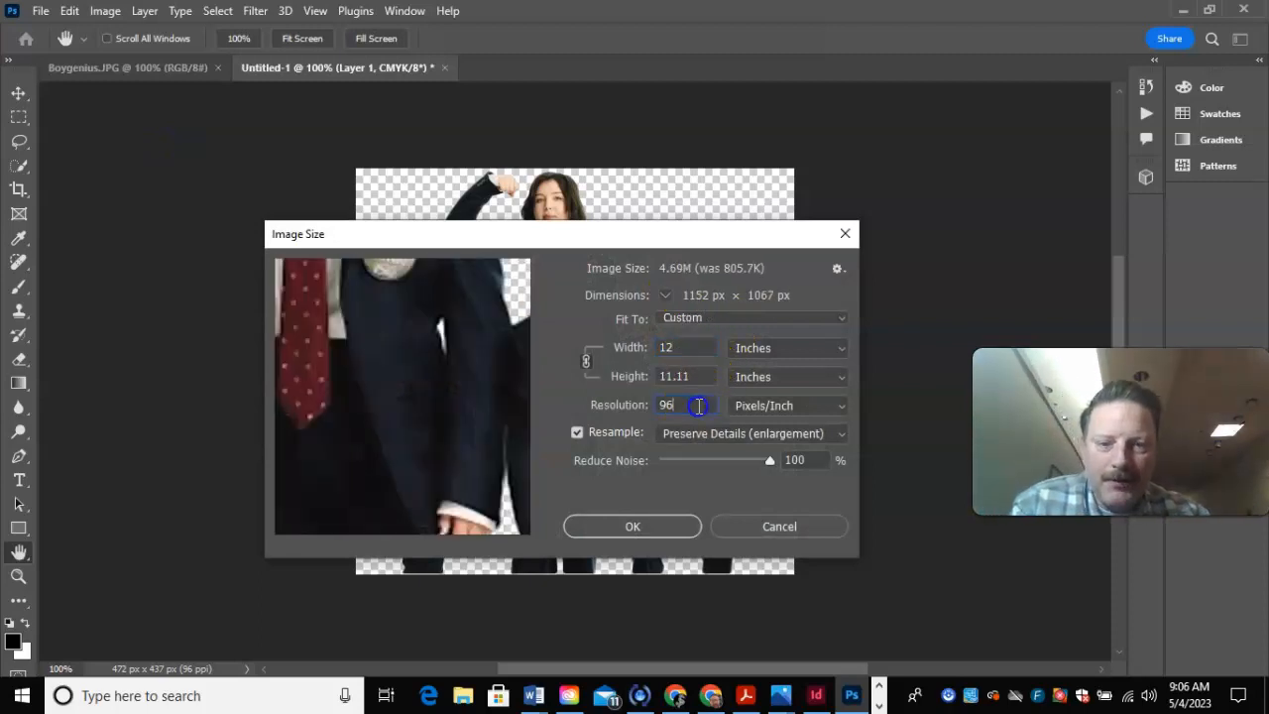
{"action": "type", "text": "300"}
{"action": "left_click", "coordinate": [633, 526]}
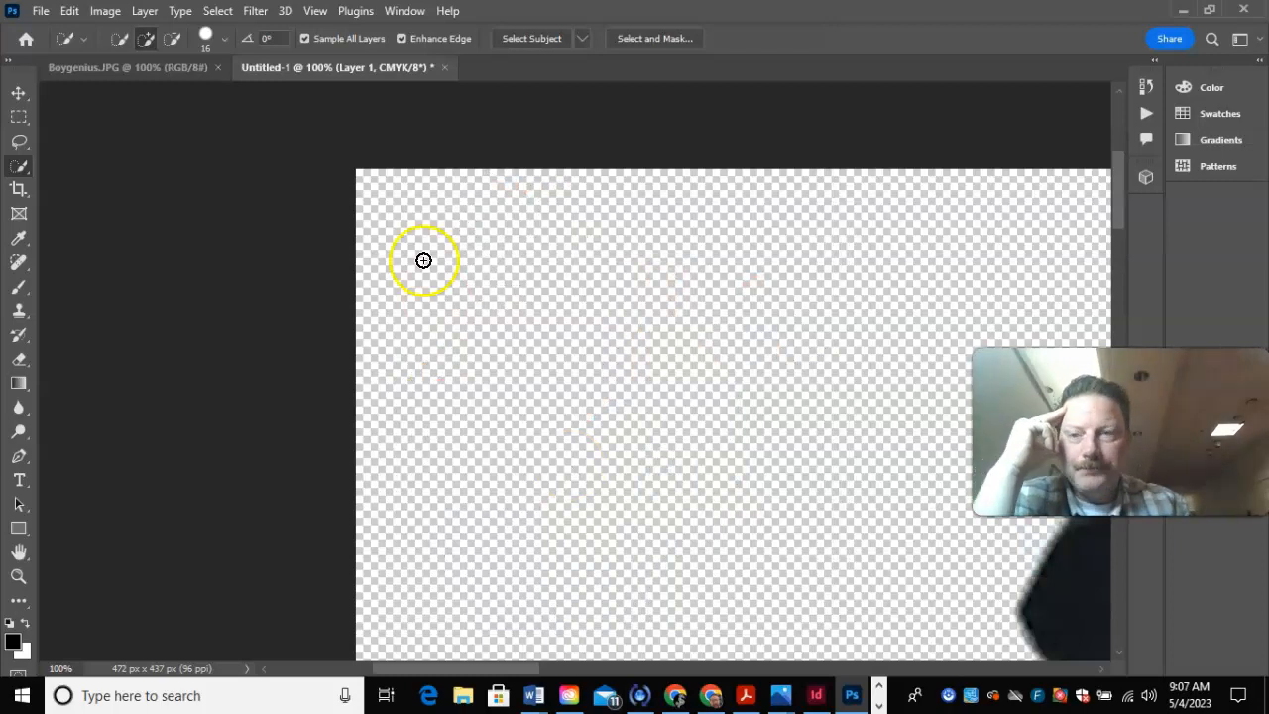
Step: Examine the whole enlarged cutout of the three band members on its transparent background
{"action": "key", "text": "ctrl+minus"}
{"action": "key", "text": "ctrl+minus"}
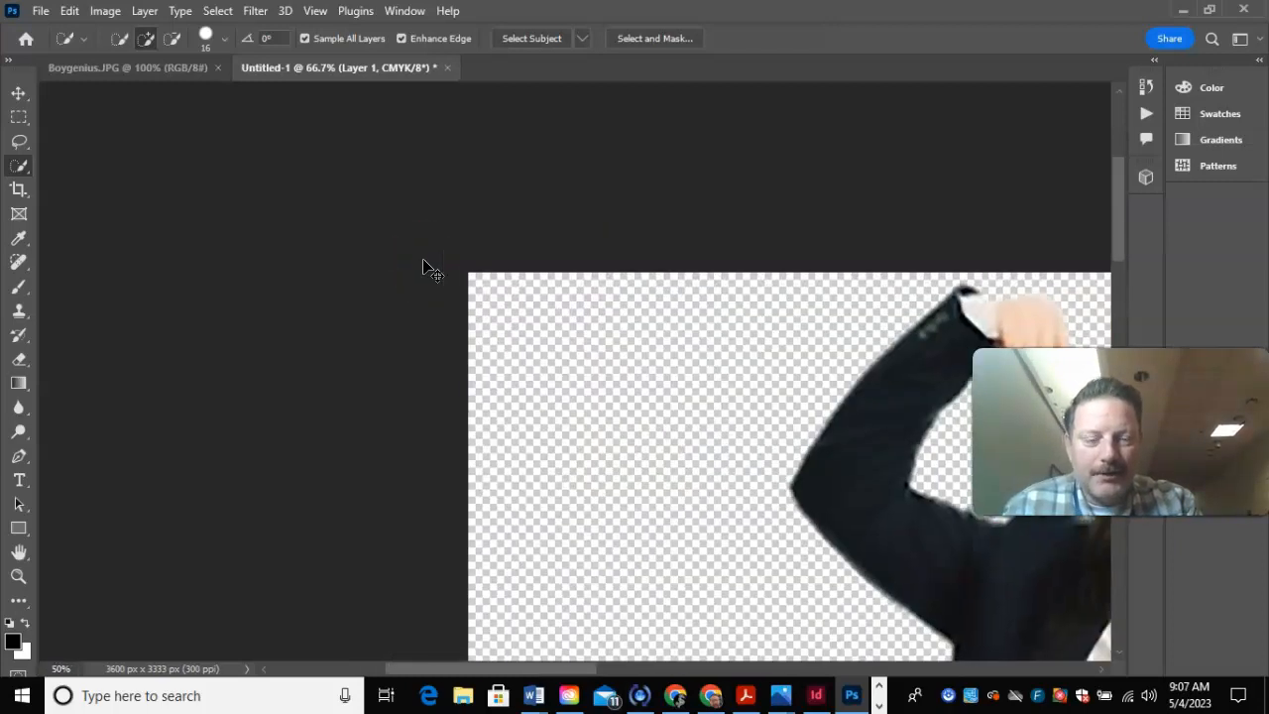
{"action": "key", "text": "ctrl+minus"}
{"action": "key", "text": "ctrl+minus"}
{"action": "key", "text": "ctrl+minus"}
{"action": "key", "text": "ctrl+minus"}
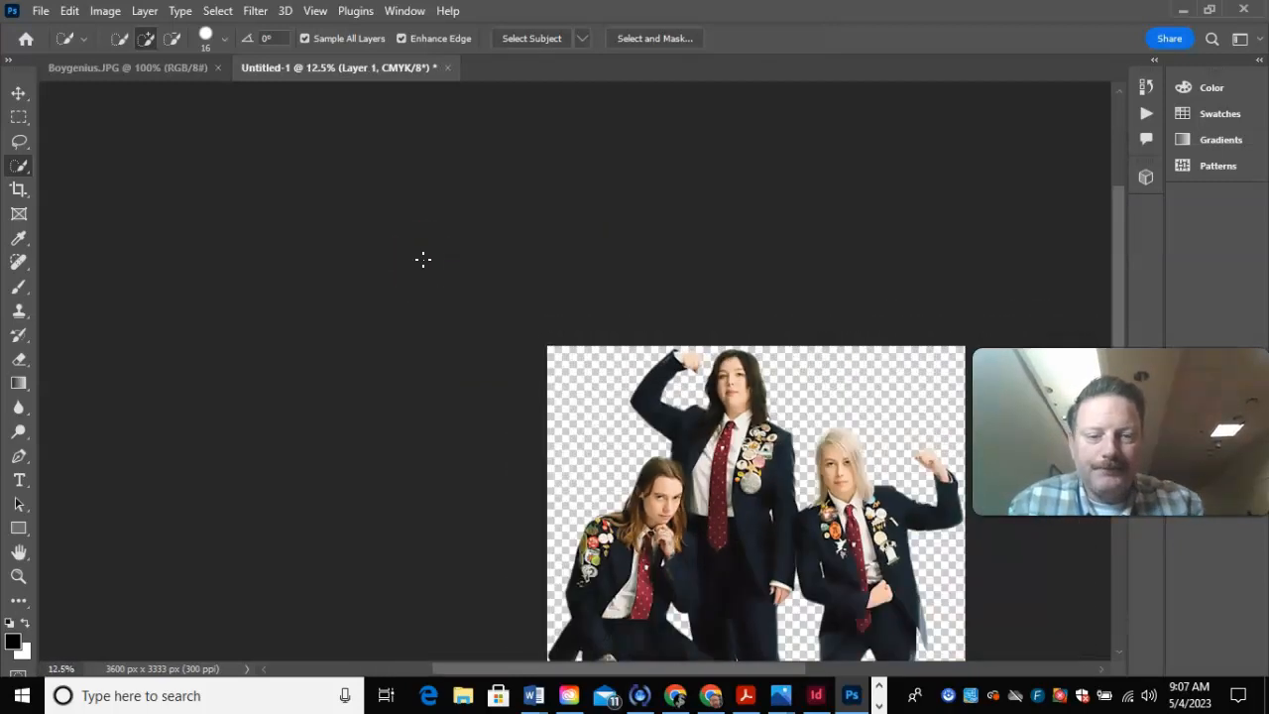
{"action": "scroll", "coordinate": [454, 206], "scroll_direction": "down", "scroll_amount": 2}
{"action": "scroll", "coordinate": [455, 205], "scroll_direction": "down", "scroll_amount": 1}
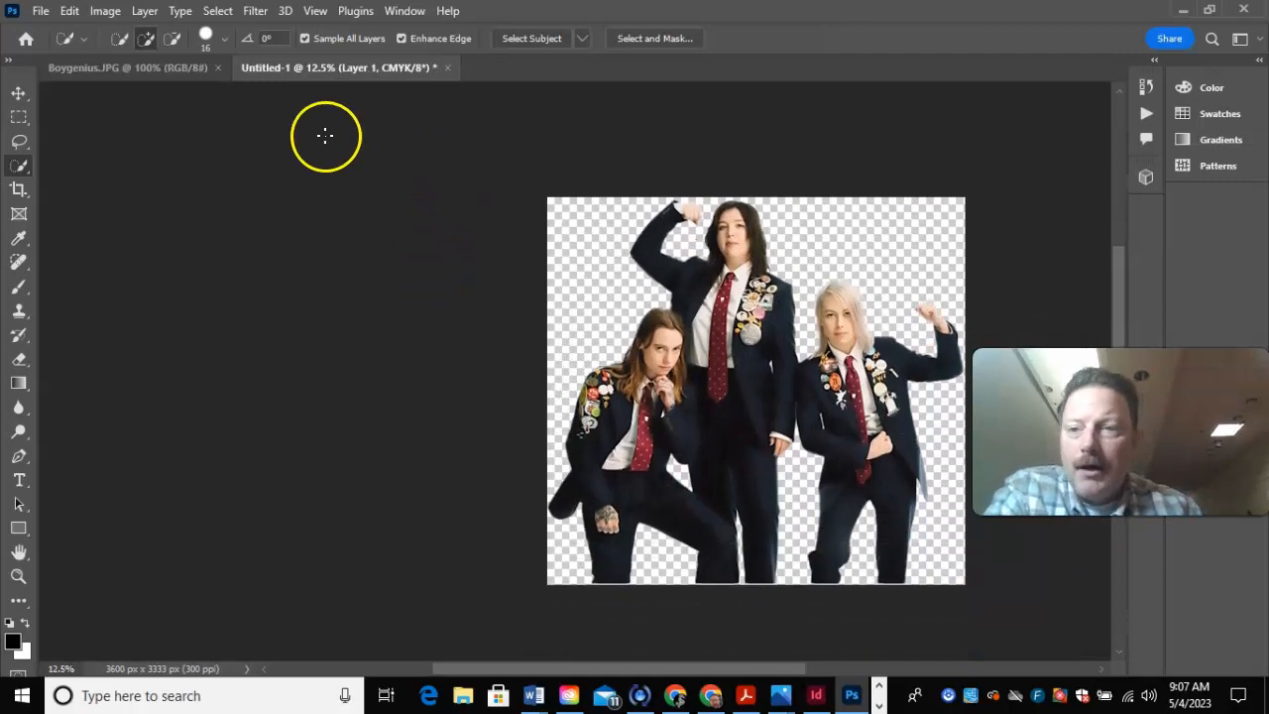
Step: Save the cutout on the computer as BoygeniusReview.psd in the May 2023 Photoshopped Pics folder
{"action": "left_click", "coordinate": [41, 10]}
{"action": "left_click", "coordinate": [74, 236]}
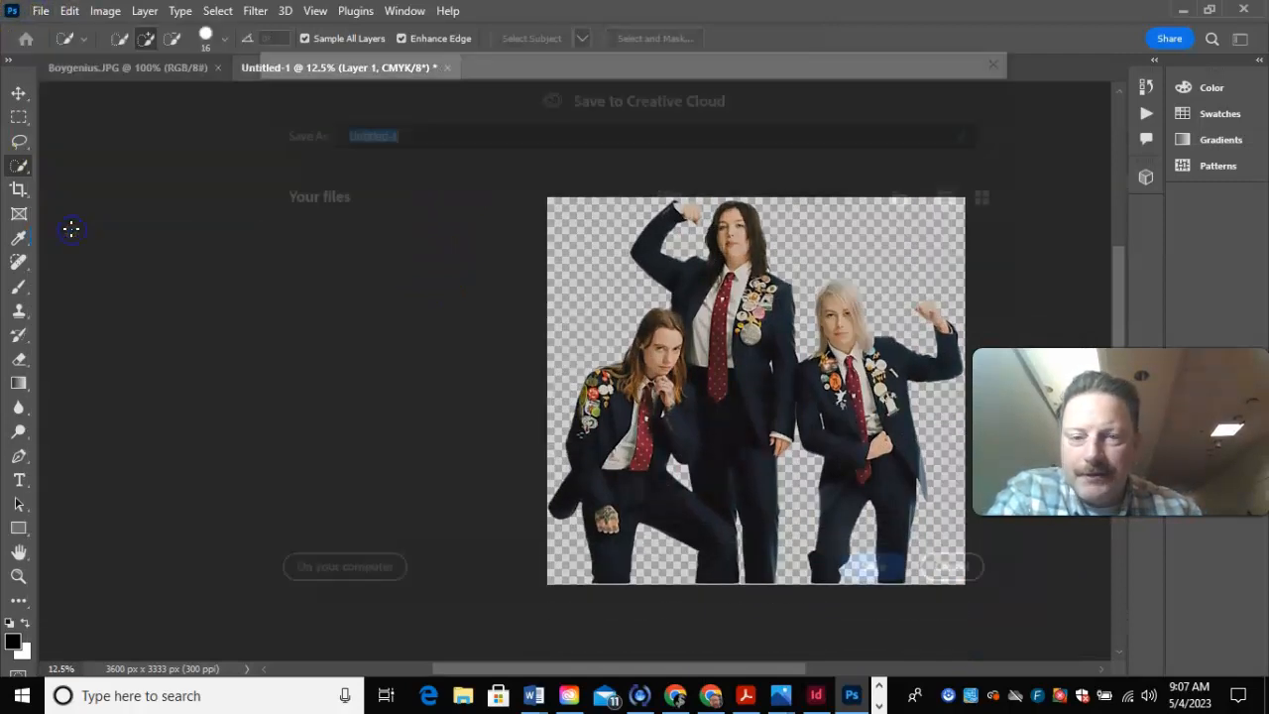
{"action": "left_click", "coordinate": [362, 574]}
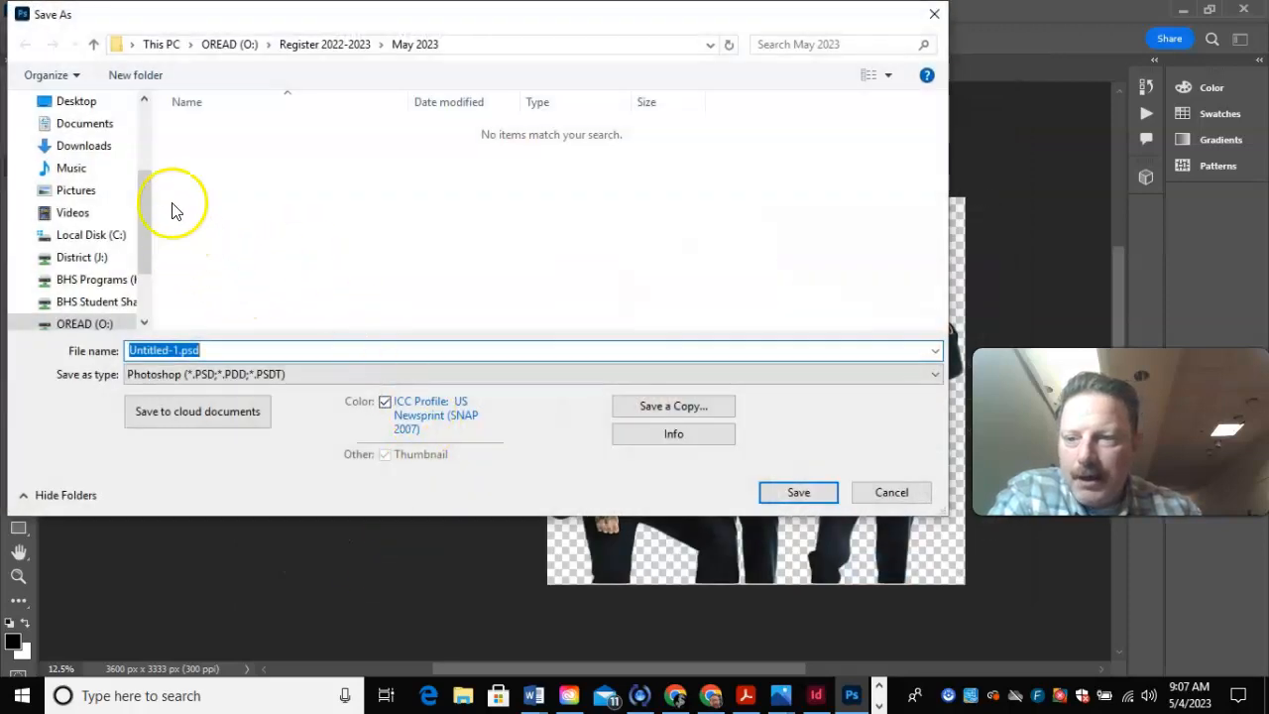
{"action": "left_click", "coordinate": [410, 44]}
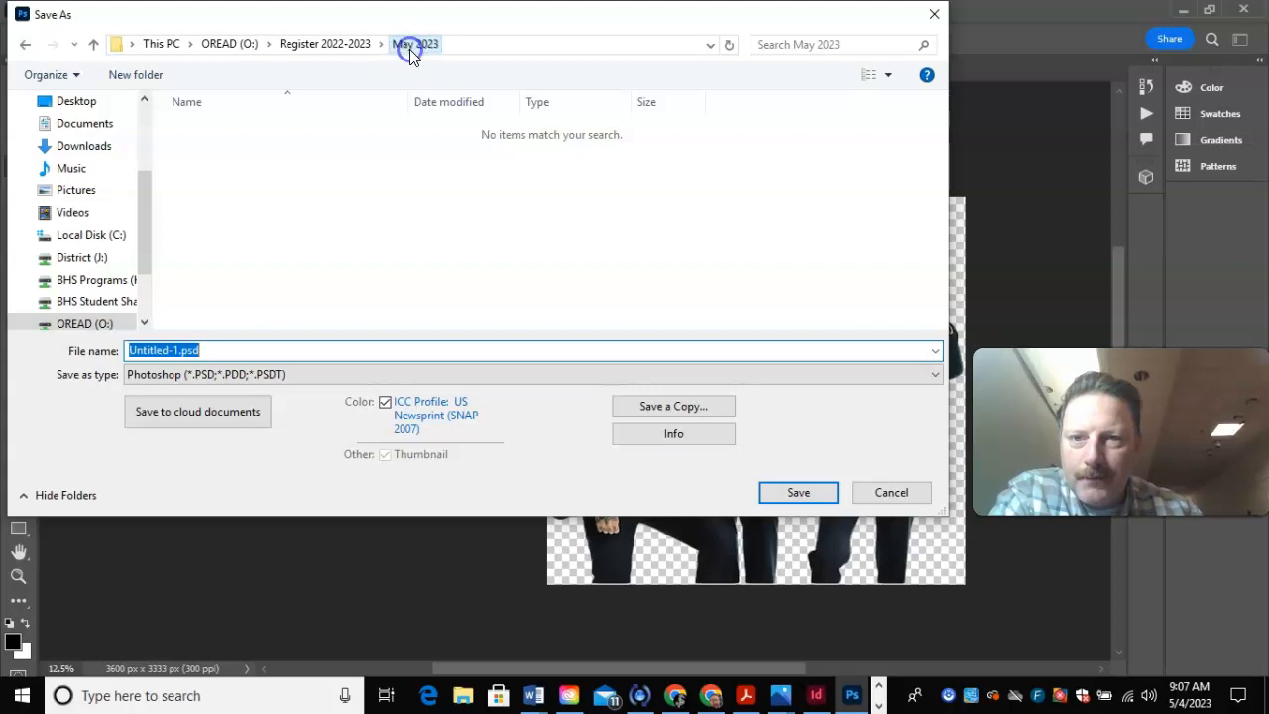
{"action": "left_click", "coordinate": [338, 46]}
{"action": "left_click", "coordinate": [227, 134]}
{"action": "double_click", "coordinate": [232, 148]}
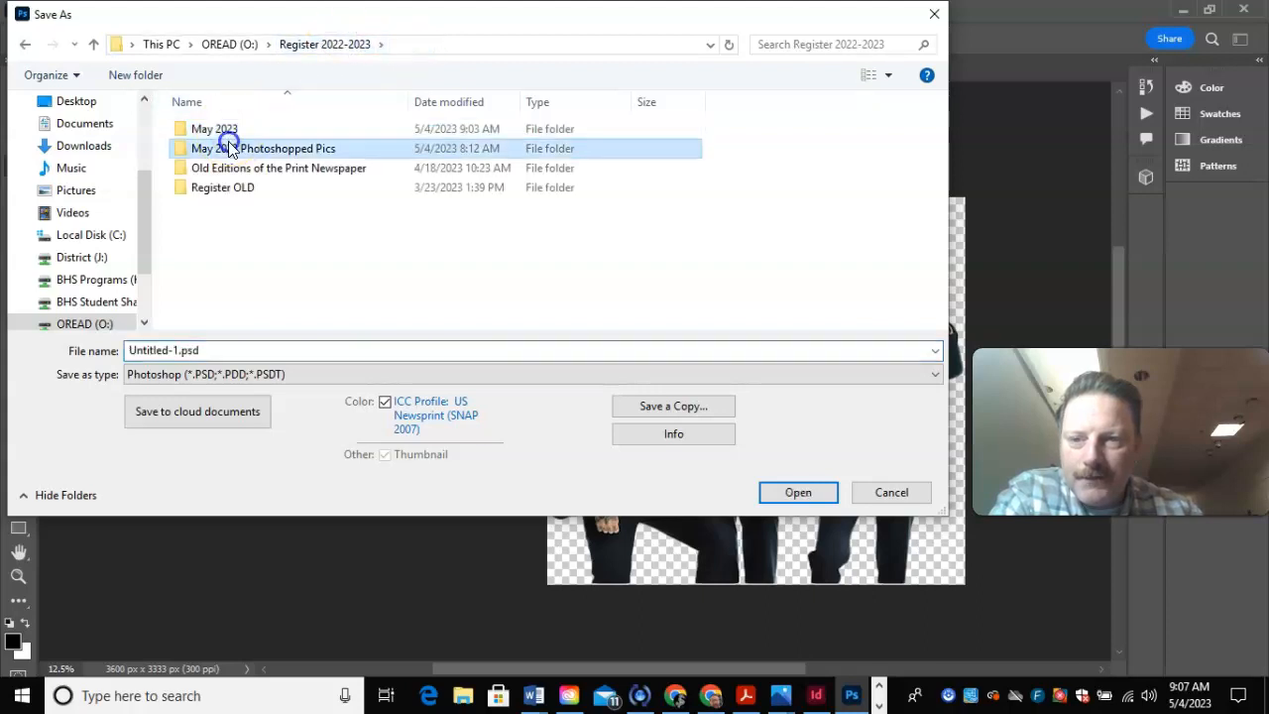
{"action": "left_click", "coordinate": [144, 353]}
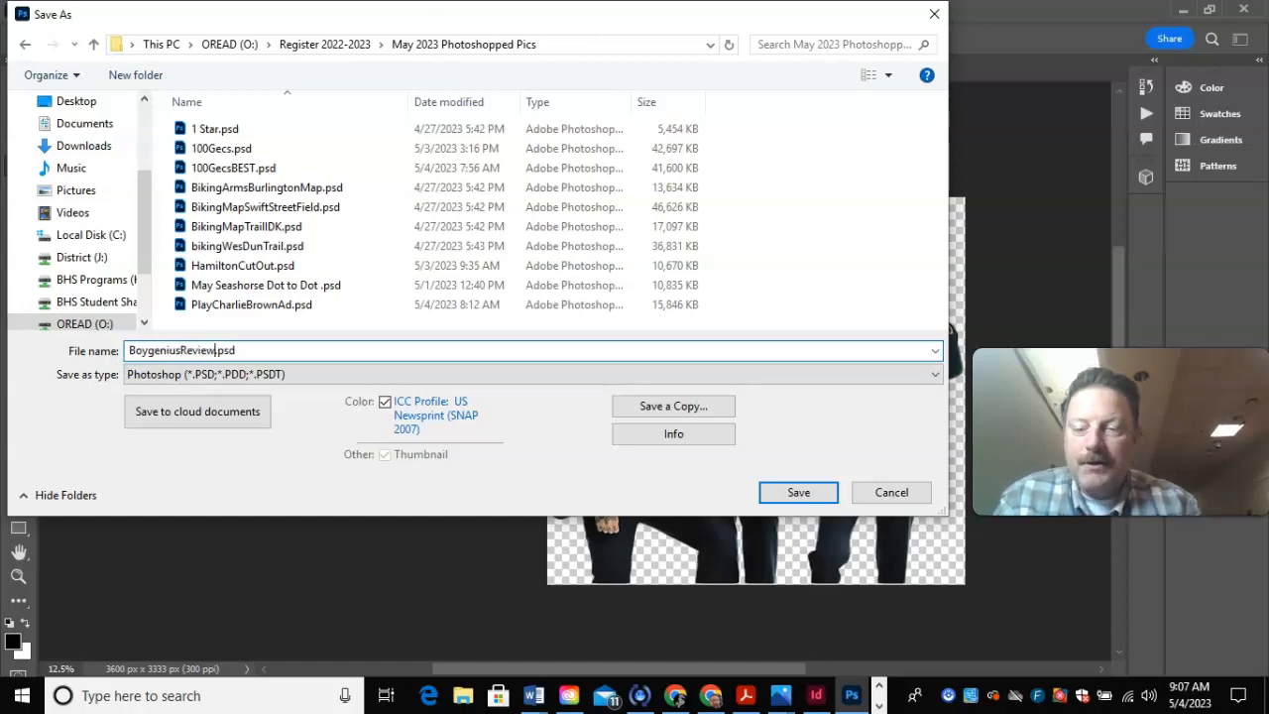
{"action": "left_click", "coordinate": [799, 493]}
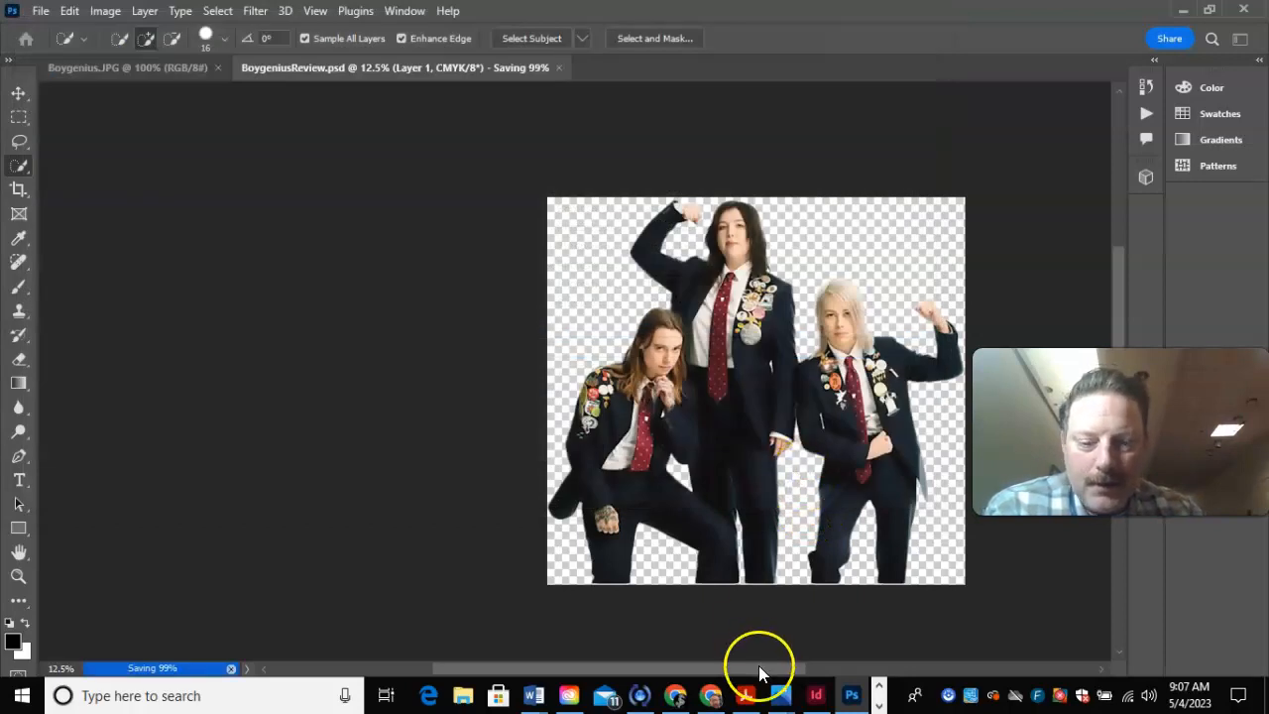
Step: Switch to InDesign and select the empty picture frame in the Reviews article with the Selection Tool
{"action": "left_click", "coordinate": [819, 690]}
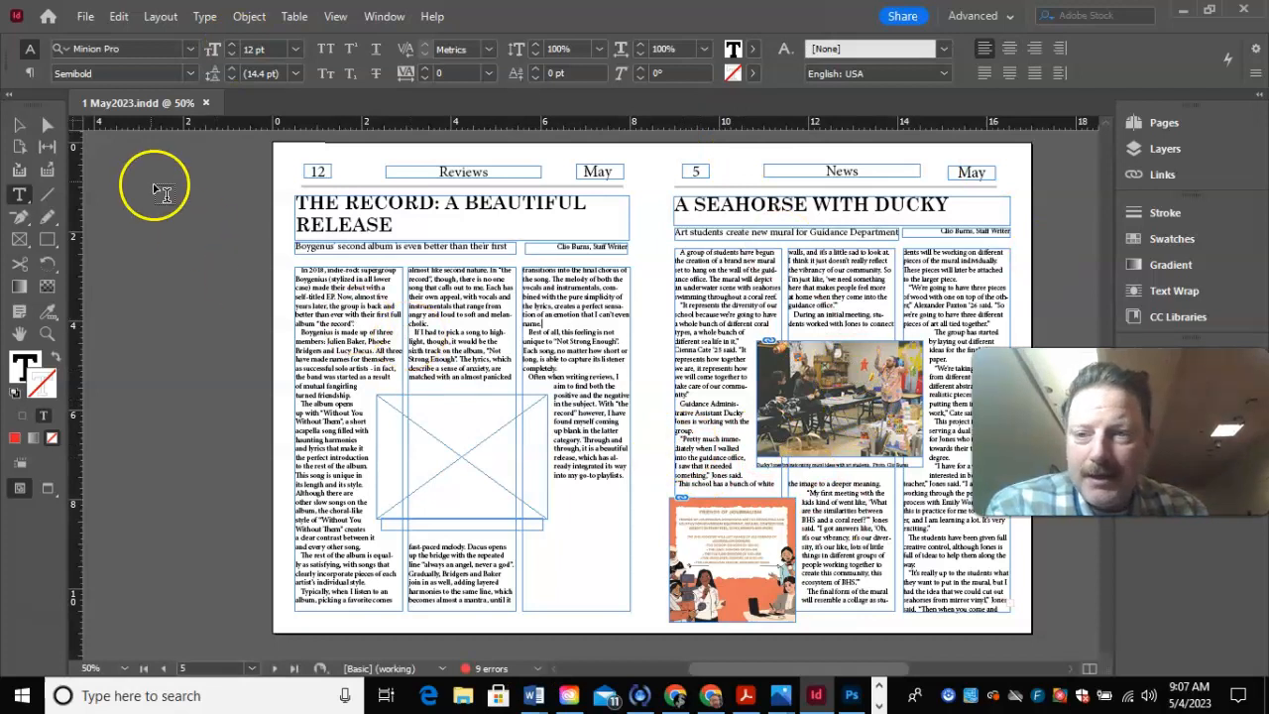
{"action": "left_click", "coordinate": [19, 126]}
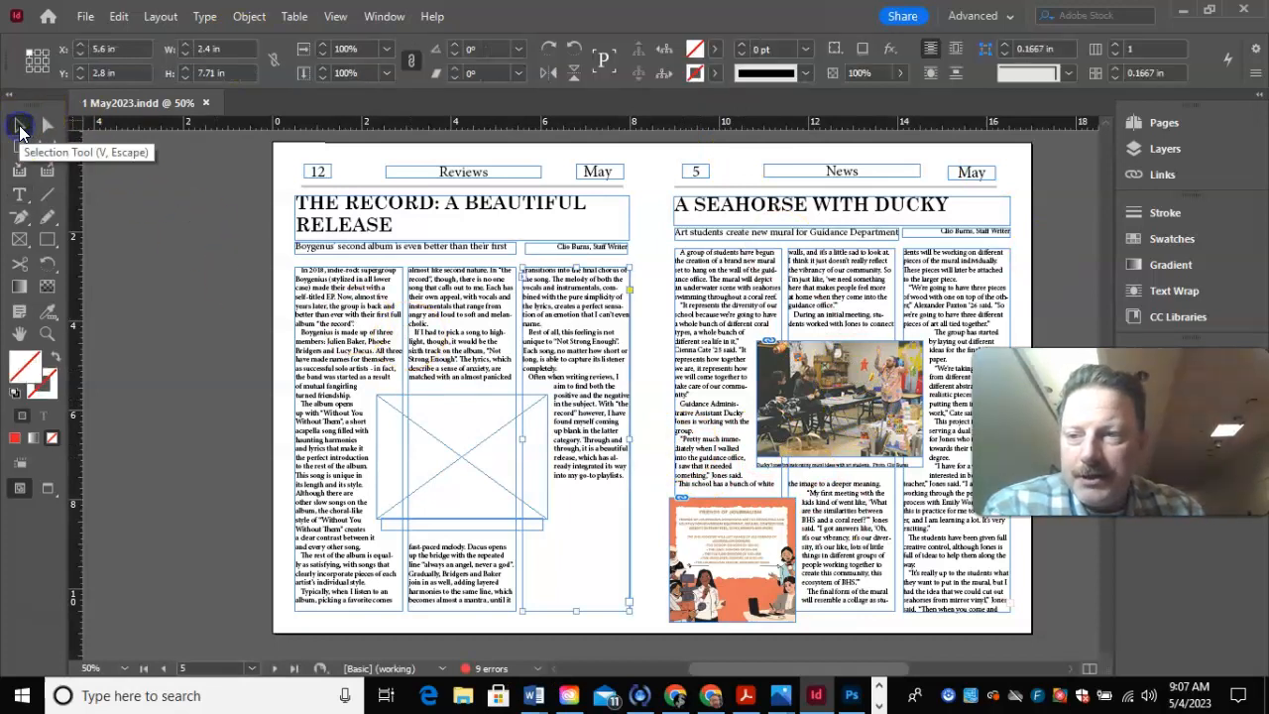
{"action": "left_click", "coordinate": [463, 460]}
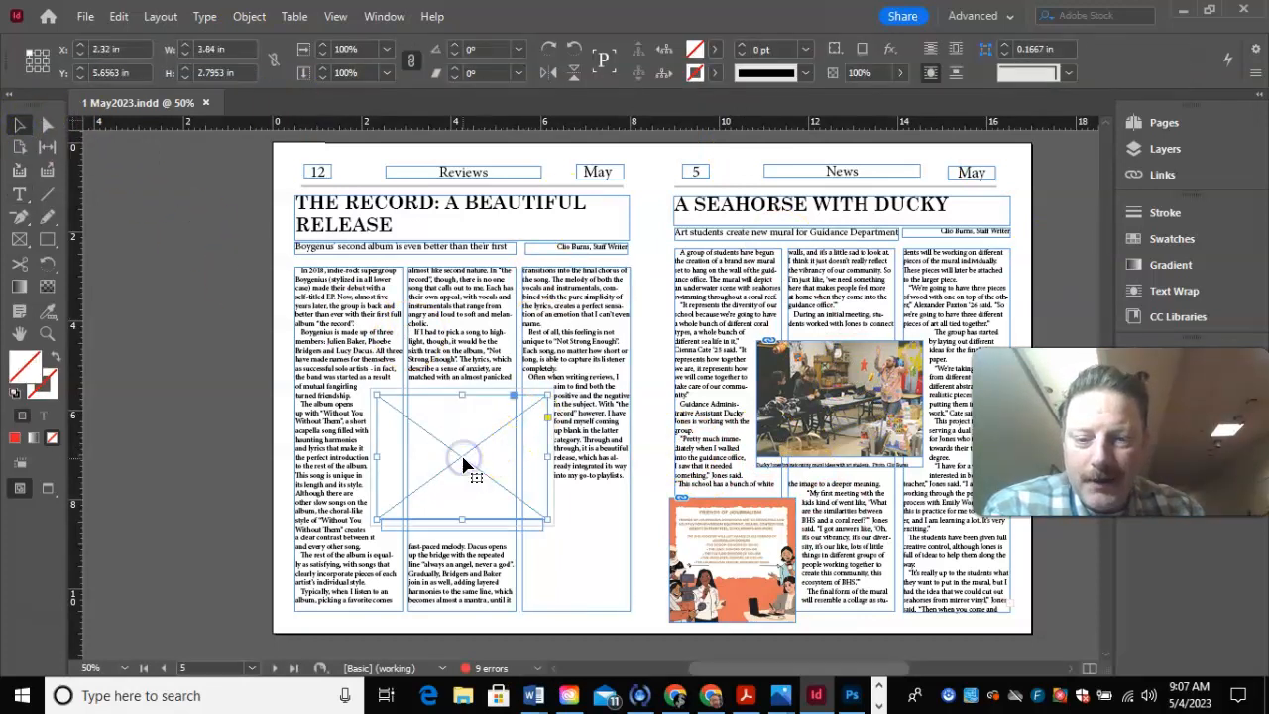
Step: Place BoygeniusReview.psd from the May 2023 Photoshopped Pics folder into the empty frame in the Reviews article
{"action": "left_click", "coordinate": [87, 20]}
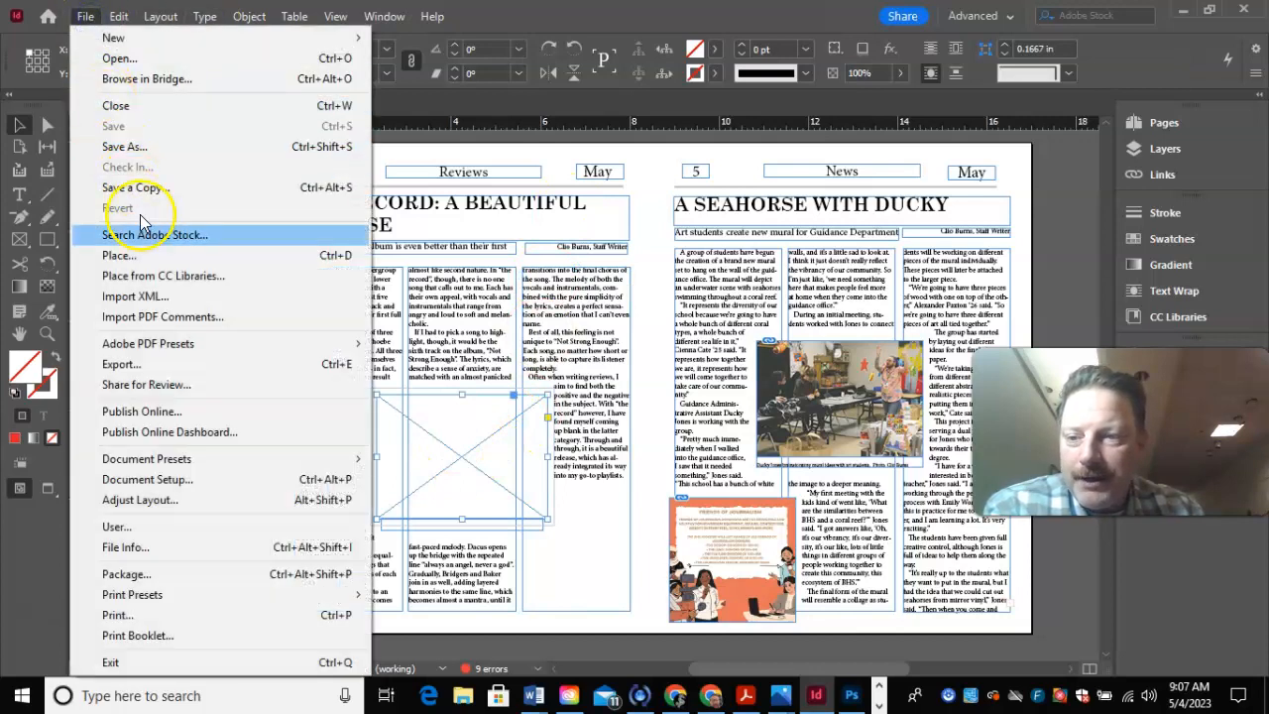
{"action": "left_click", "coordinate": [149, 252]}
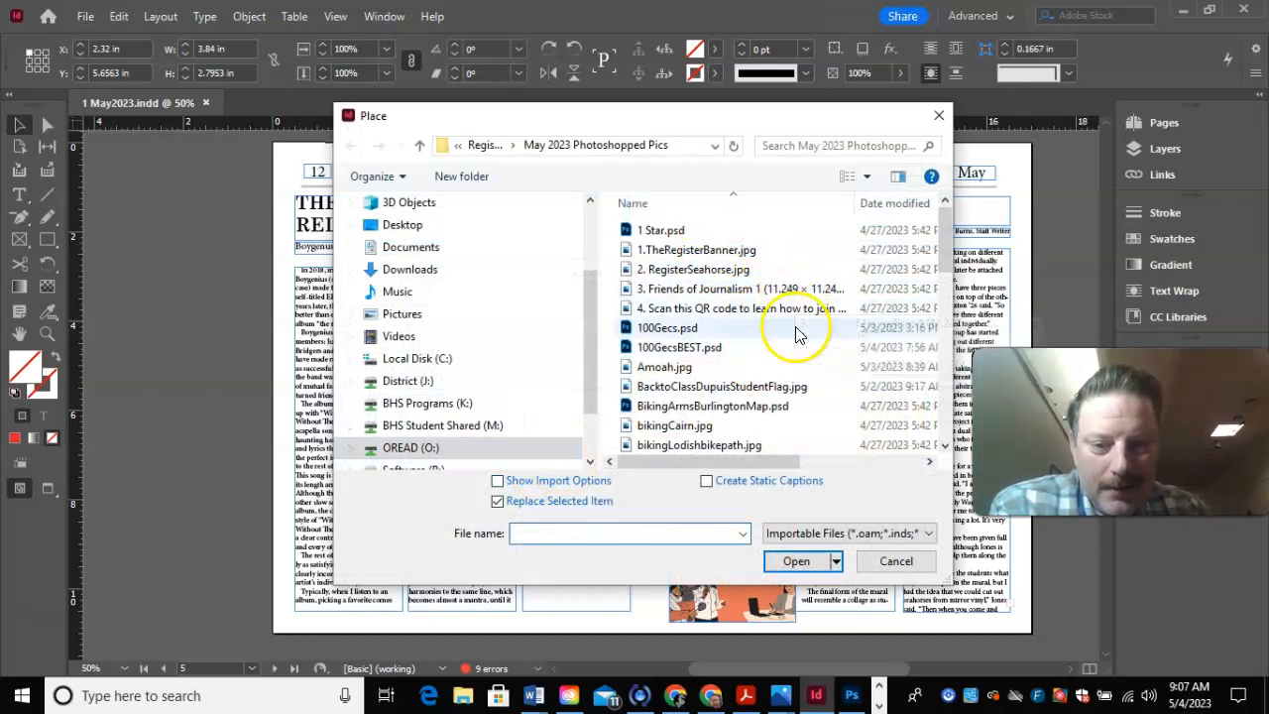
{"action": "scroll", "coordinate": [799, 347], "scroll_direction": "down", "scroll_amount": 1}
{"action": "scroll", "coordinate": [800, 352], "scroll_direction": "down", "scroll_amount": 2}
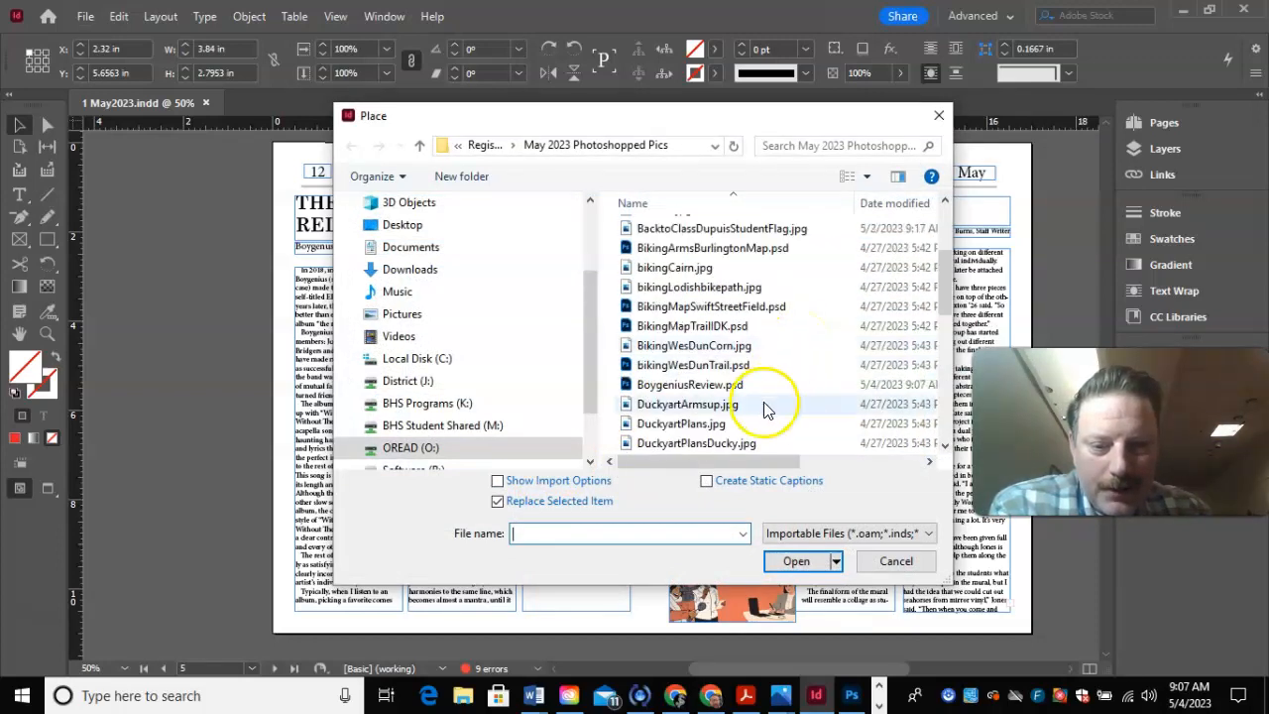
{"action": "double_click", "coordinate": [751, 389]}
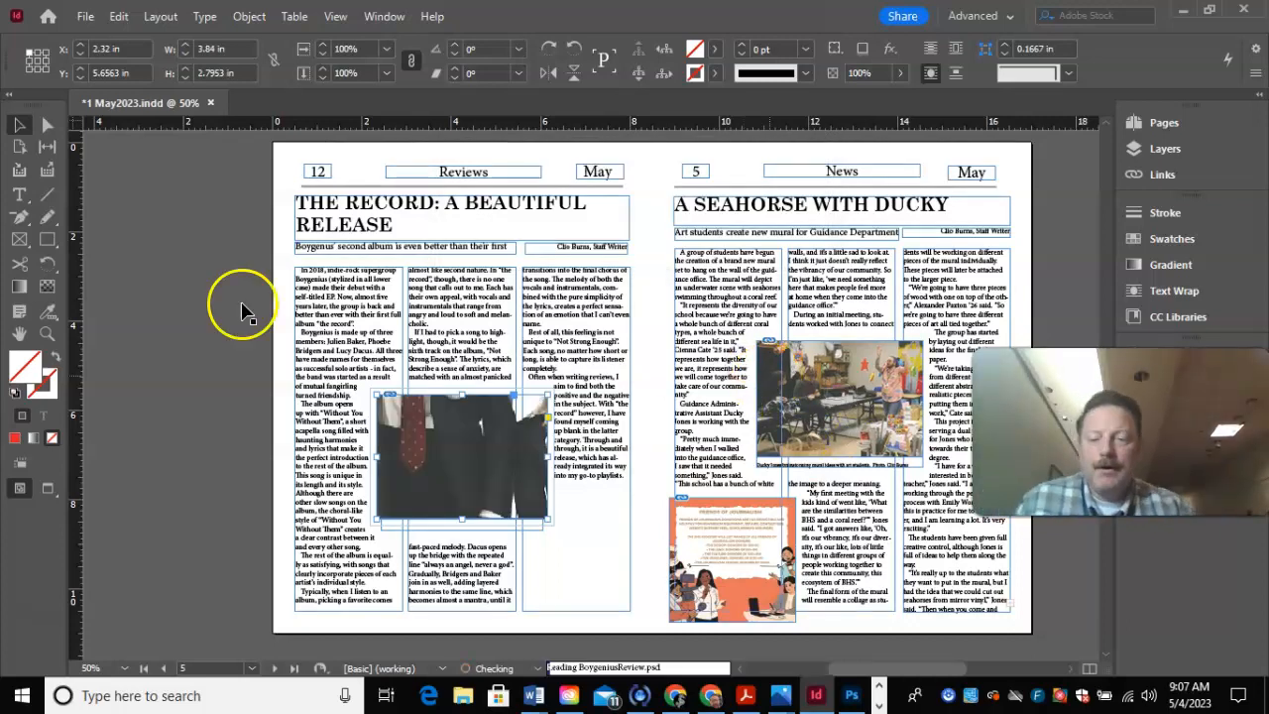
Step: Fit the placed band image to its picture frame with Fit Content to Frame
{"action": "left_click", "coordinate": [461, 456]}
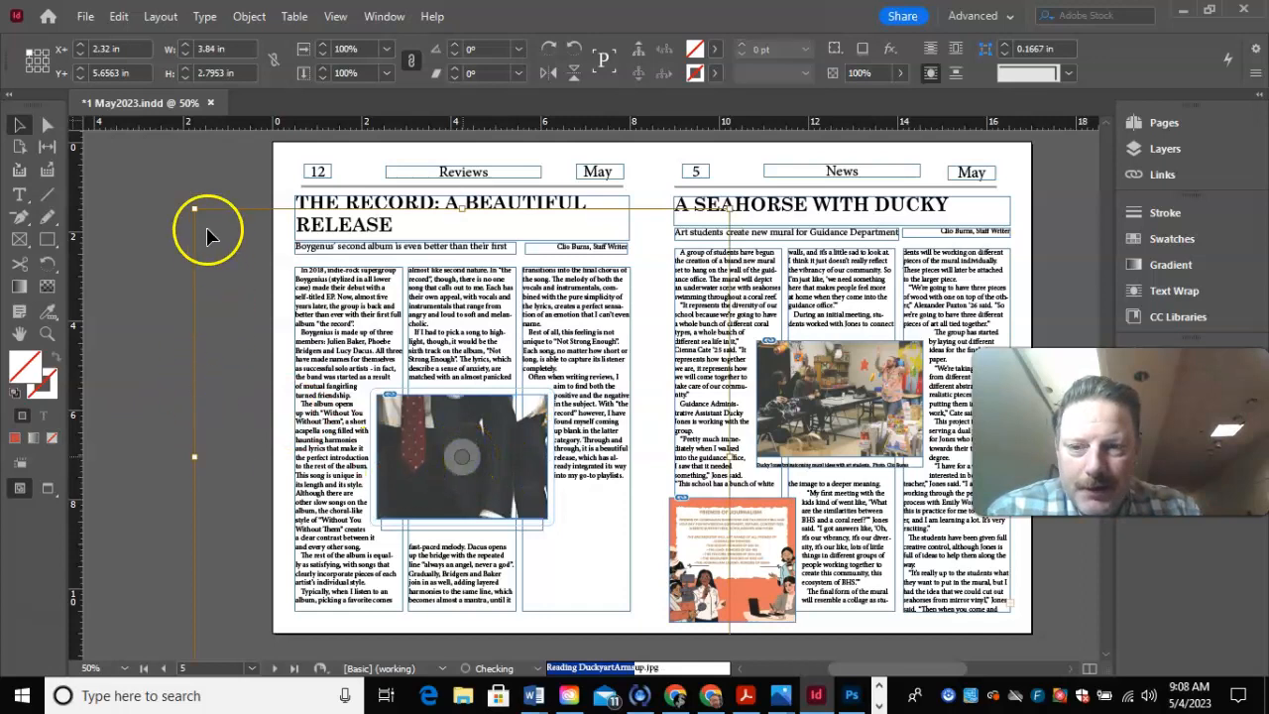
{"action": "left_click", "coordinate": [460, 452]}
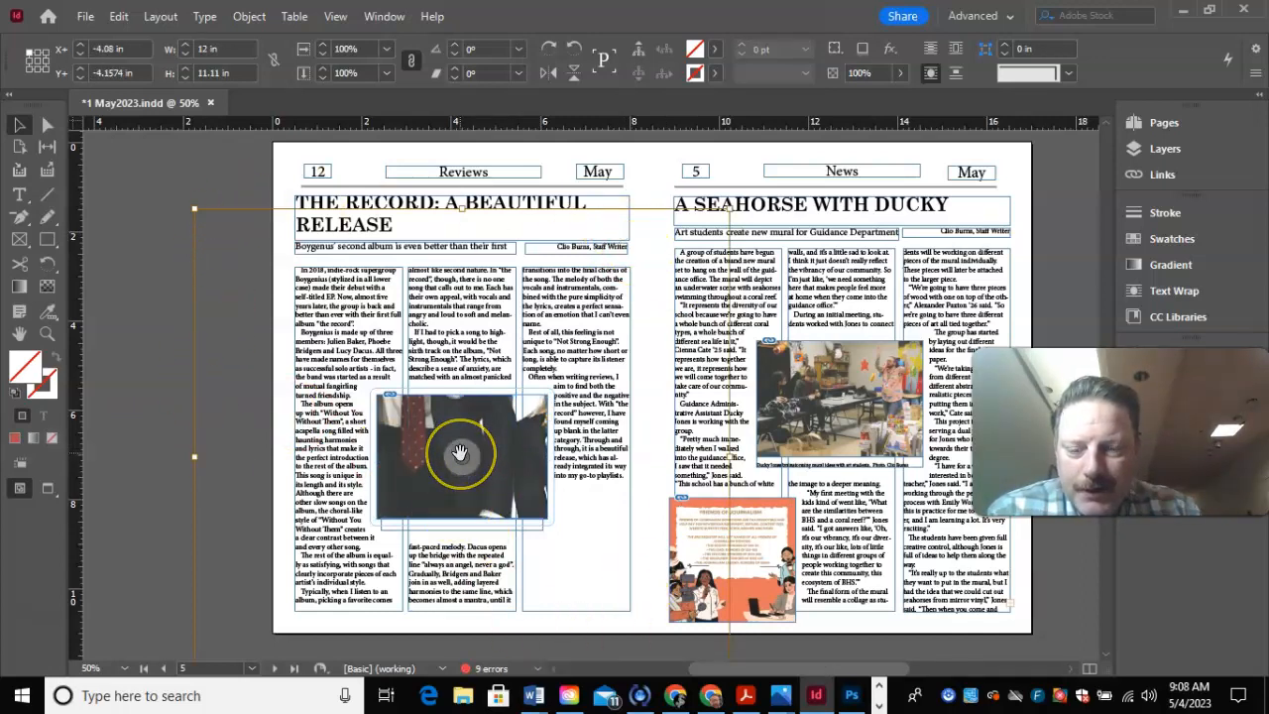
{"action": "right_click", "coordinate": [460, 453]}
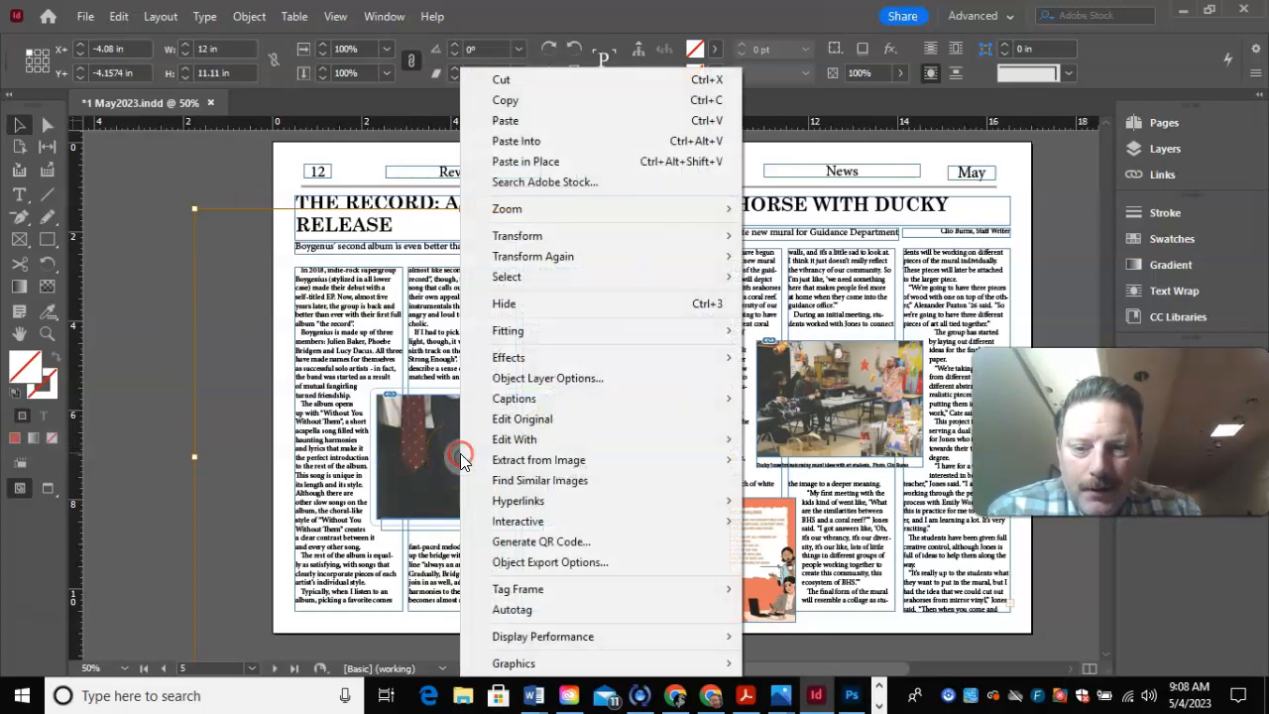
{"action": "mouse_move", "coordinate": [509, 335]}
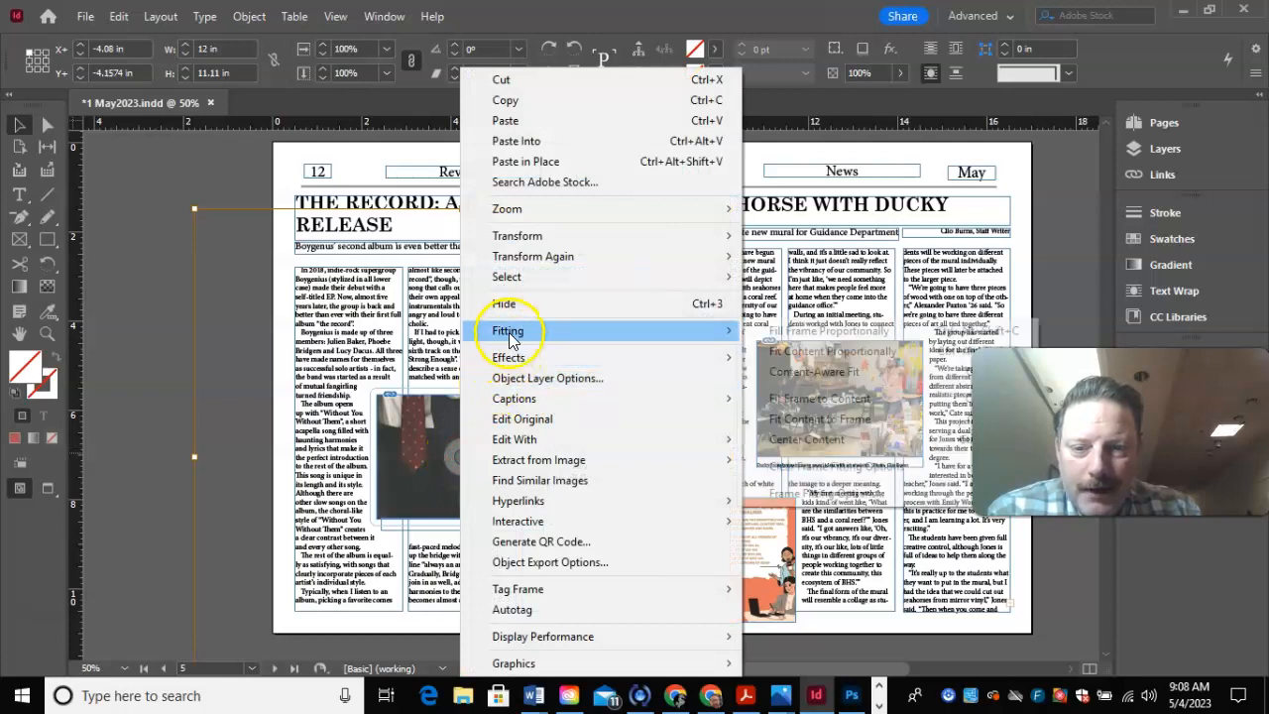
{"action": "left_click", "coordinate": [835, 372]}
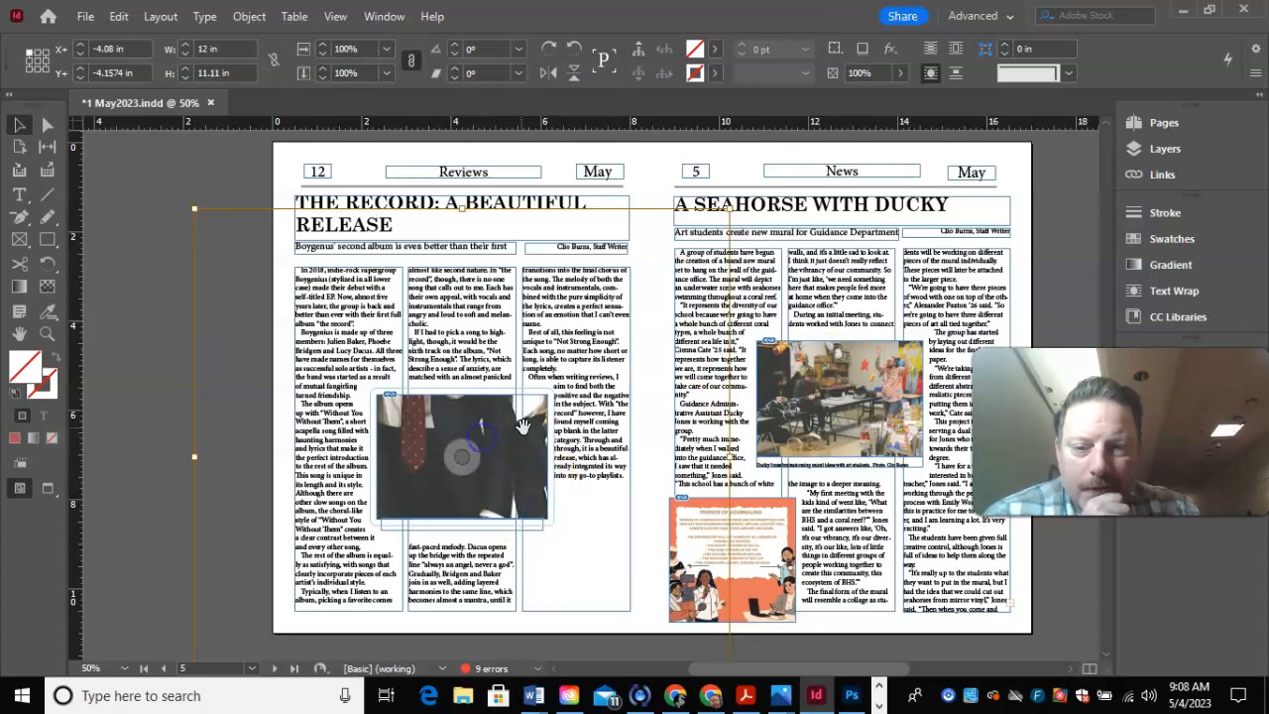
{"action": "right_click", "coordinate": [465, 456]}
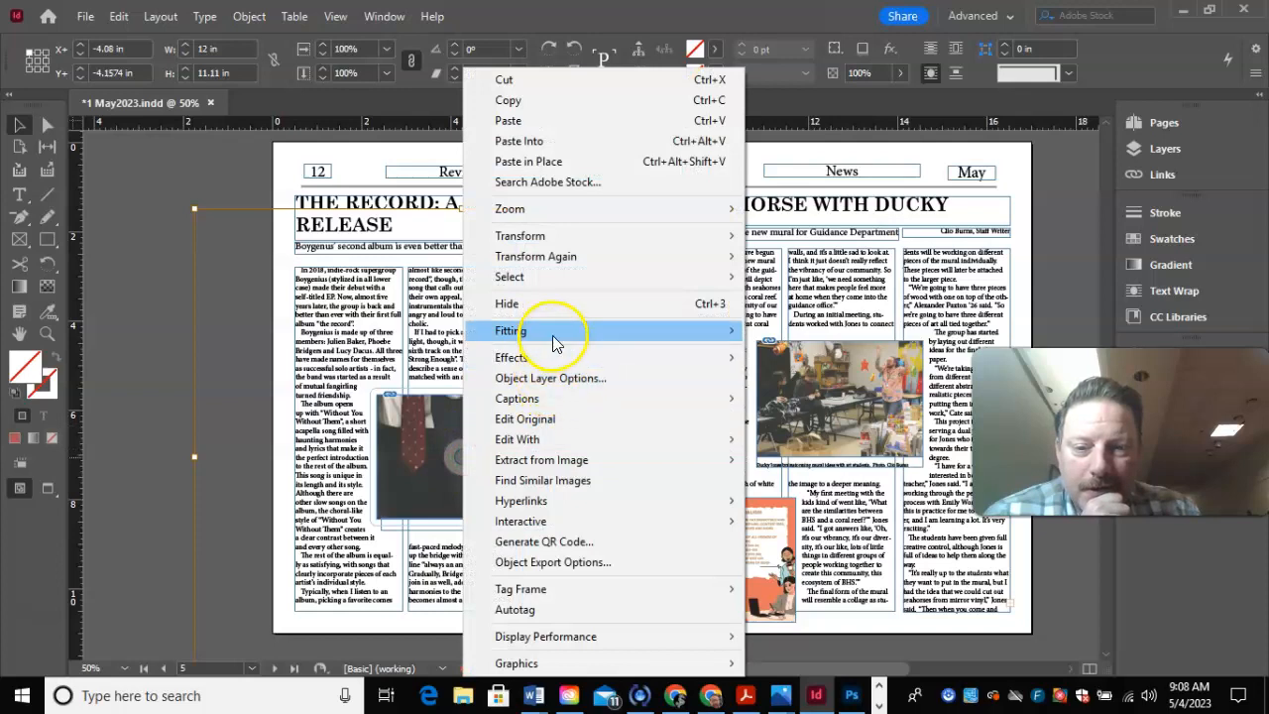
{"action": "mouse_move", "coordinate": [553, 335]}
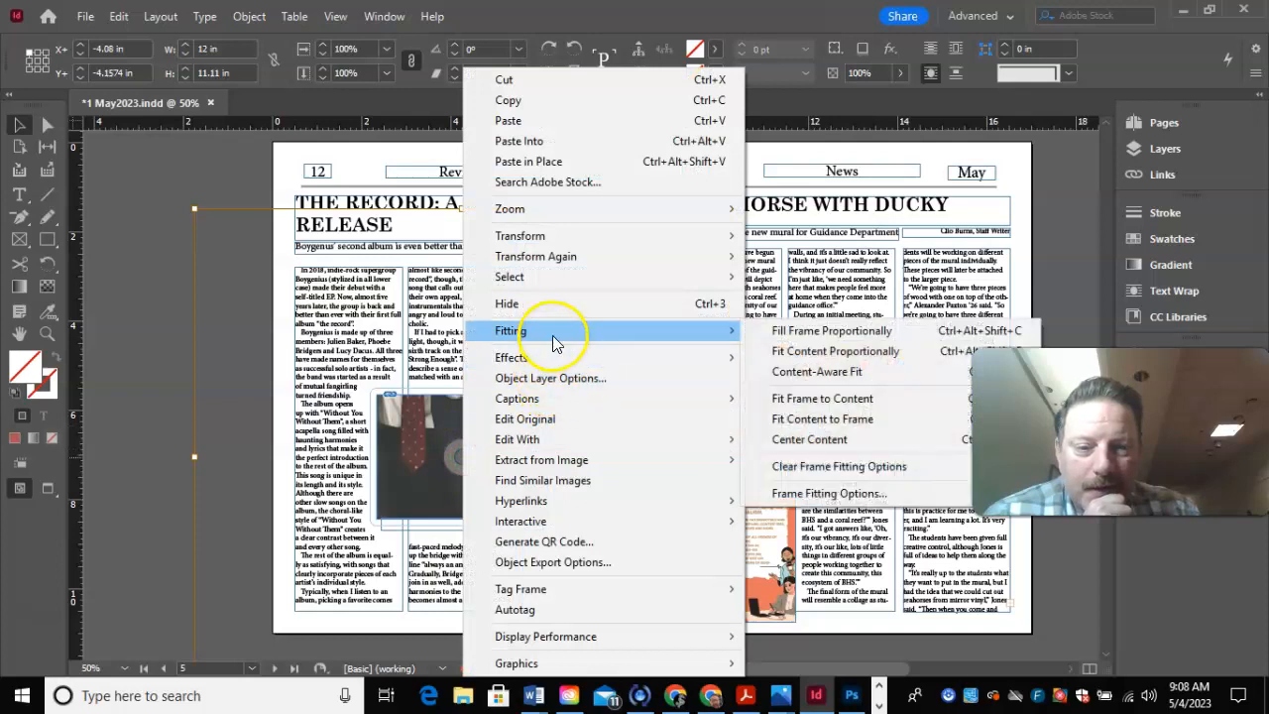
{"action": "left_click", "coordinate": [870, 429]}
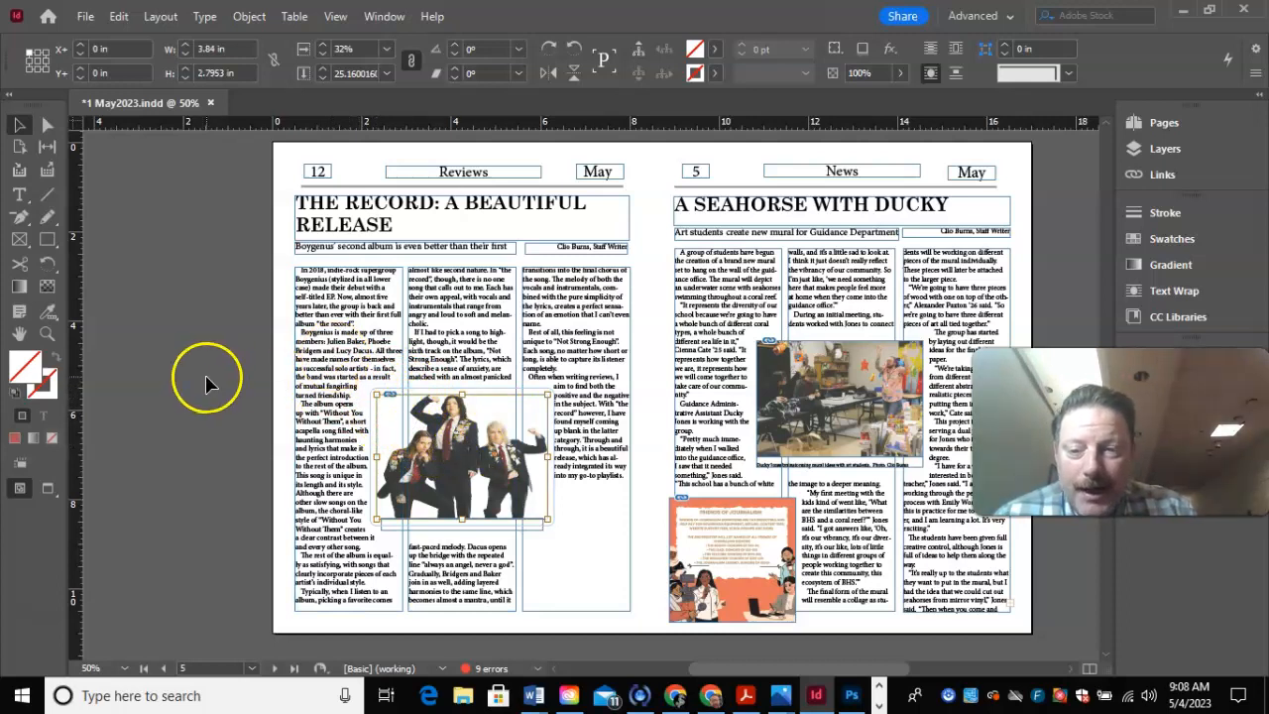
Step: Enlarge the band photo and its frame to about 4.92 by 3.65 inches, with its upper-left corner near X 0.93, Y 4.44 in
{"action": "left_click", "coordinate": [256, 375]}
{"action": "left_click", "coordinate": [421, 410]}
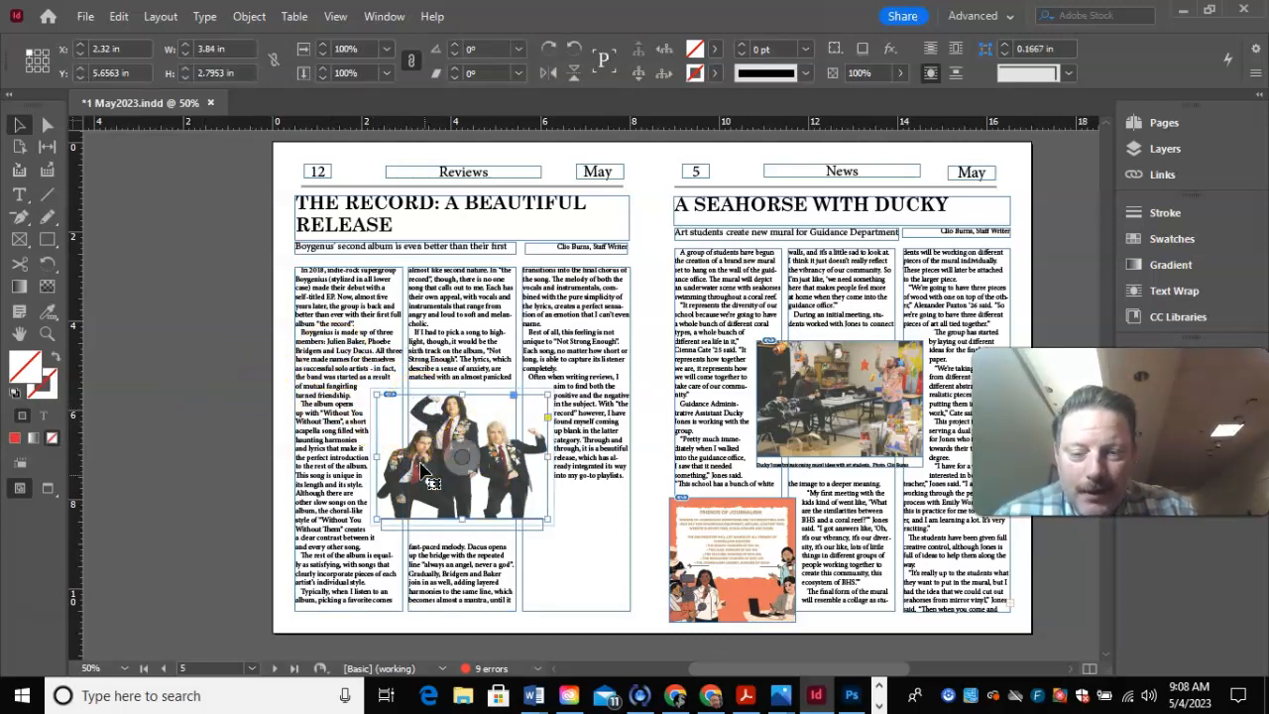
{"action": "left_click", "coordinate": [399, 399]}
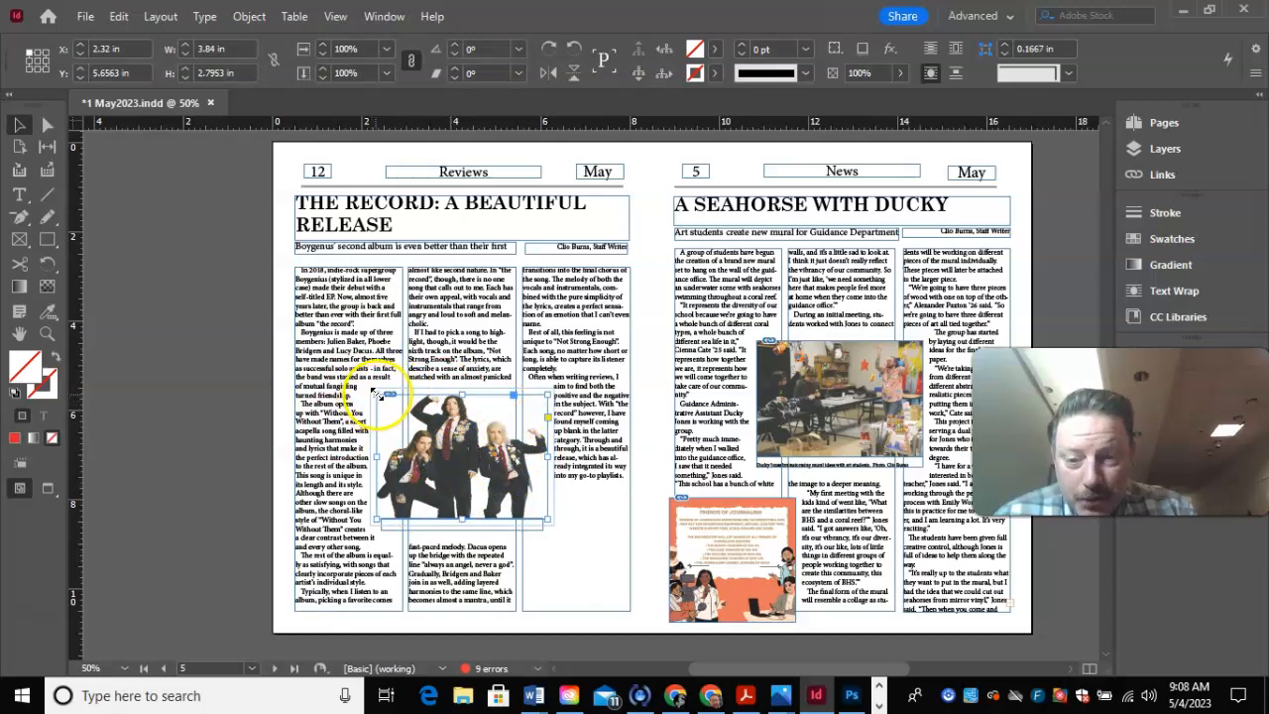
{"action": "left_click_drag", "start_coordinate": [377, 392], "coordinate": [313, 341]}
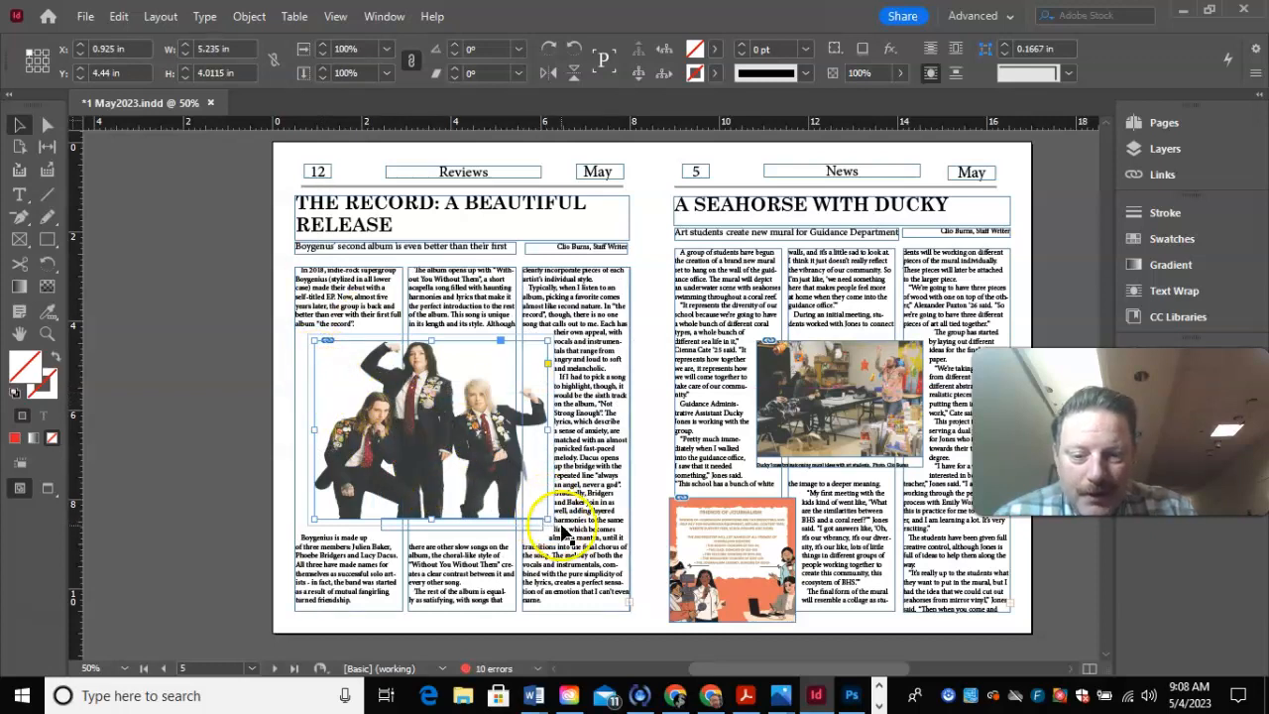
{"action": "mouse_move", "coordinate": [551, 520]}
{"action": "left_mouse_down"}
{"action": "mouse_move", "coordinate": [567, 528]}
{"action": "mouse_move", "coordinate": [495, 462]}
{"action": "mouse_move", "coordinate": [535, 506]}
{"action": "left_mouse_up"}
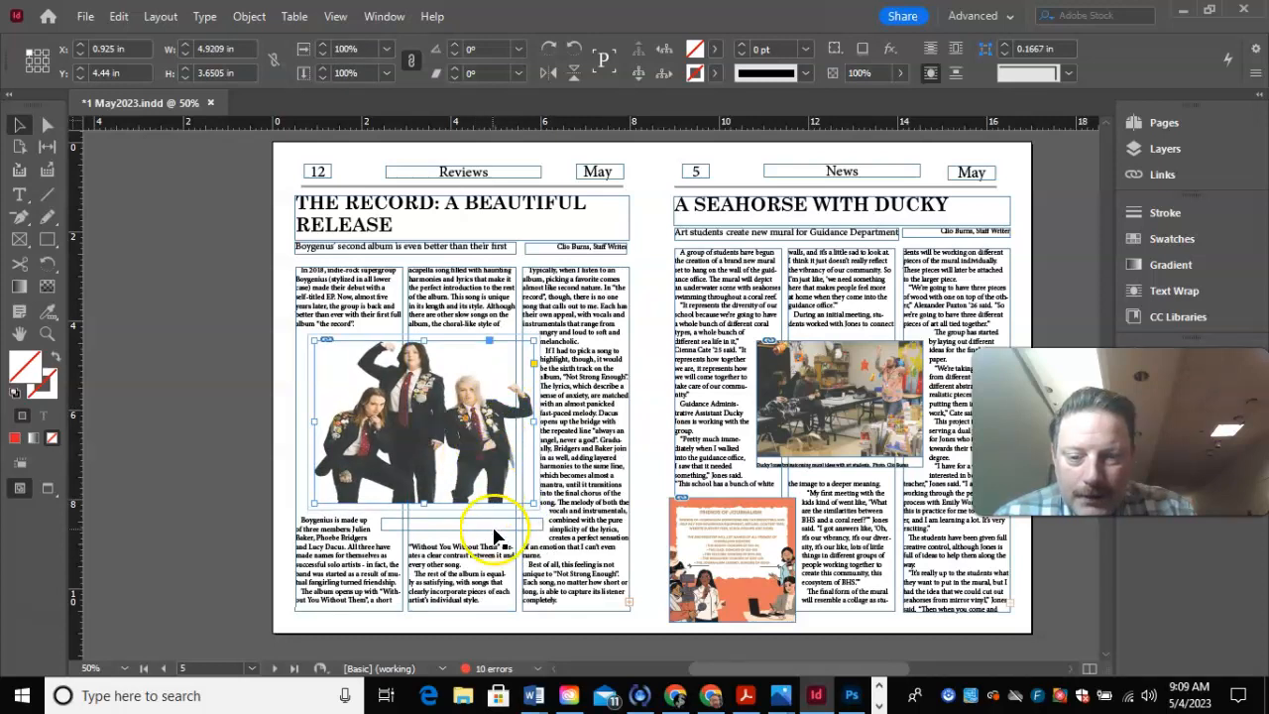
Step: Move the empty caption box to the foot of the Reviews article, at about X 0.71, Y 10.22 in
{"action": "left_click_drag", "start_coordinate": [462, 525], "coordinate": [396, 524]}
{"action": "left_click", "coordinate": [436, 409]}
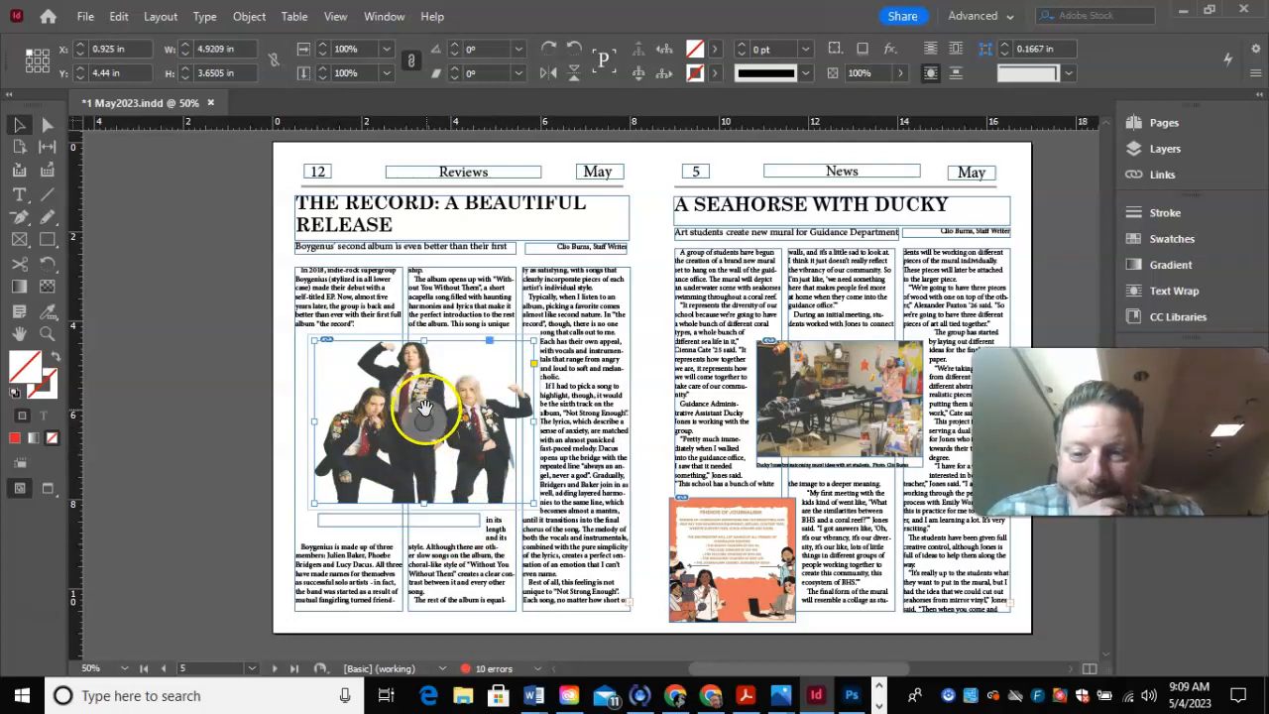
{"action": "left_click_drag", "start_coordinate": [424, 526], "coordinate": [421, 602]}
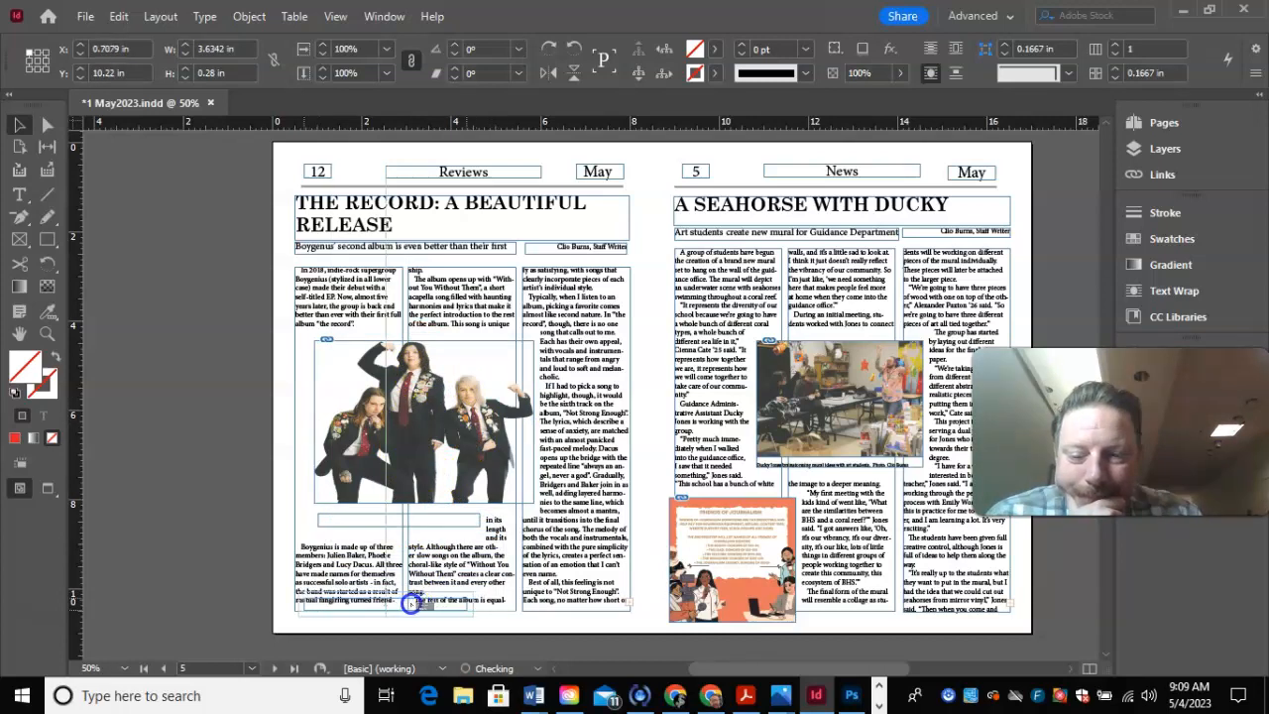
Step: Try to move the band photo down toward the caption box, and undo the shift of the image inside its frame
{"action": "left_click", "coordinate": [452, 532]}
{"action": "mouse_move", "coordinate": [452, 533]}
{"action": "left_mouse_down"}
{"action": "mouse_move", "coordinate": [429, 520]}
{"action": "mouse_move", "coordinate": [470, 521]}
{"action": "left_mouse_up"}
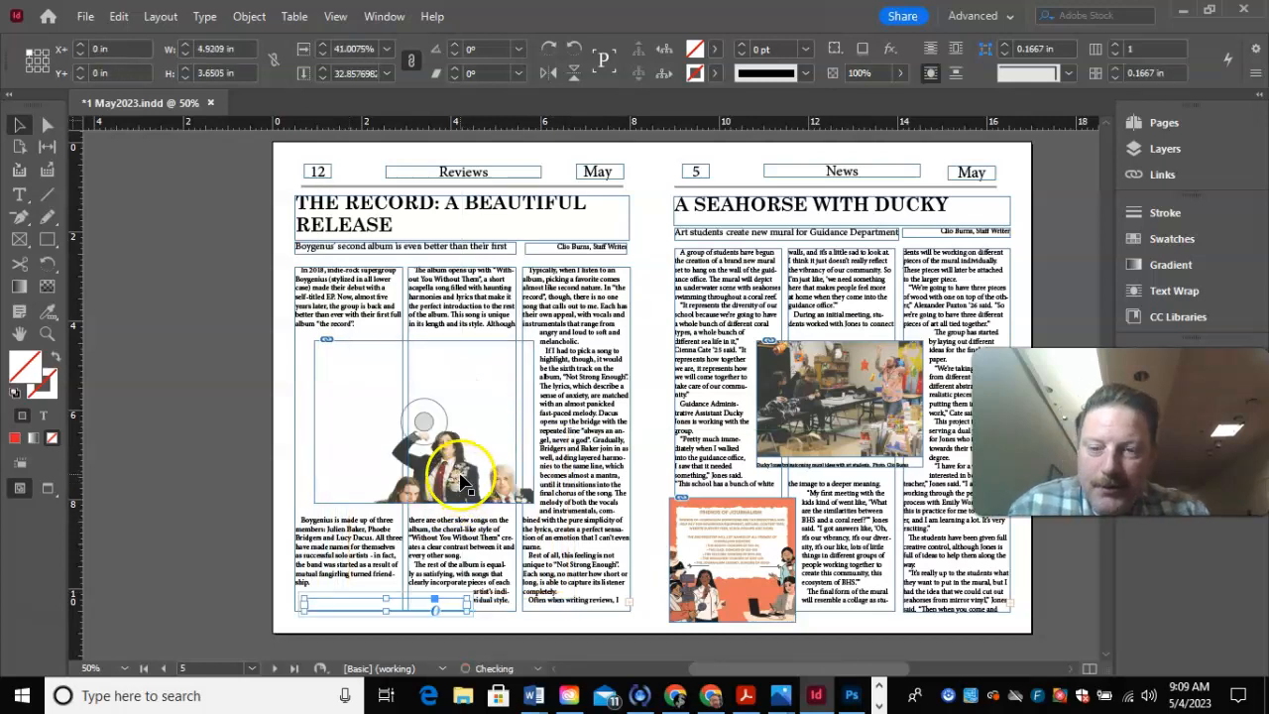
{"action": "key", "text": "ctrl+z"}
Step: Move the band photo together with its frame to about X 1.7, Y 6.3 in, just above the caption box
{"action": "left_click", "coordinate": [242, 355]}
{"action": "left_click", "coordinate": [320, 355]}
{"action": "left_click", "coordinate": [424, 371]}
{"action": "left_click_drag", "start_coordinate": [424, 371], "coordinate": [461, 456]}
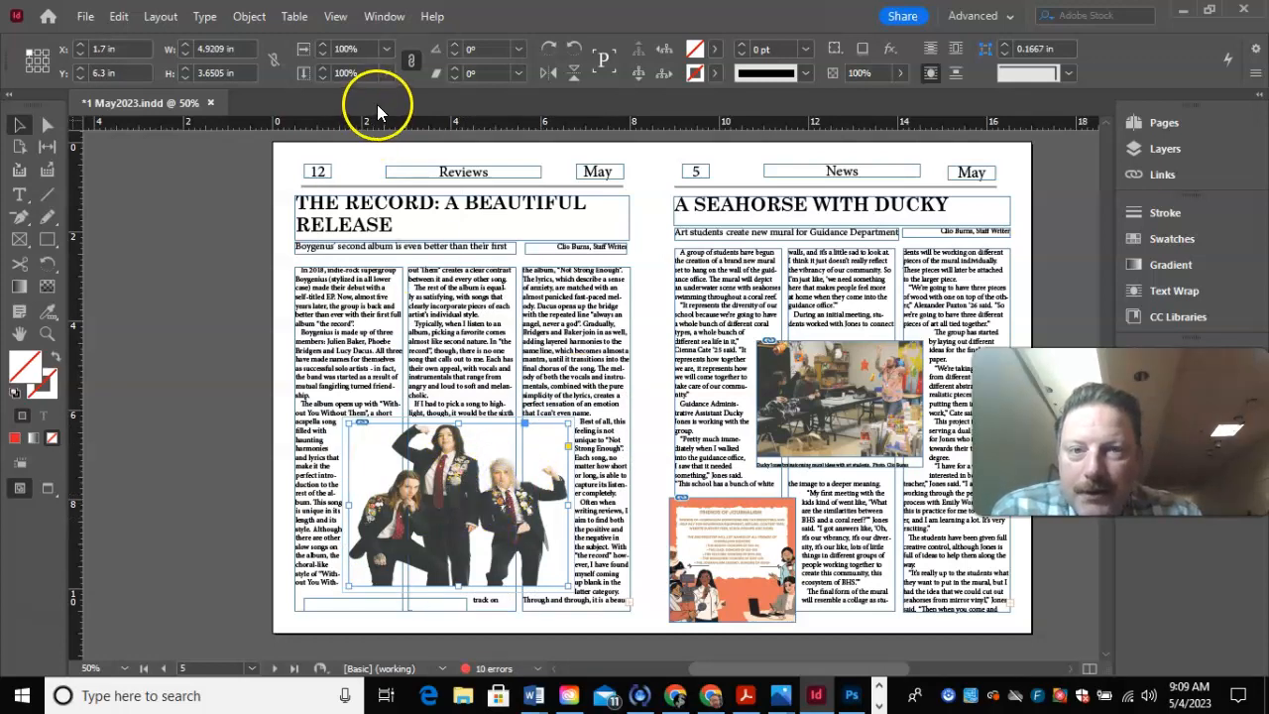
Step: Set the band photo's text wrap contour type to Detect Edges
{"action": "left_click", "coordinate": [377, 17]}
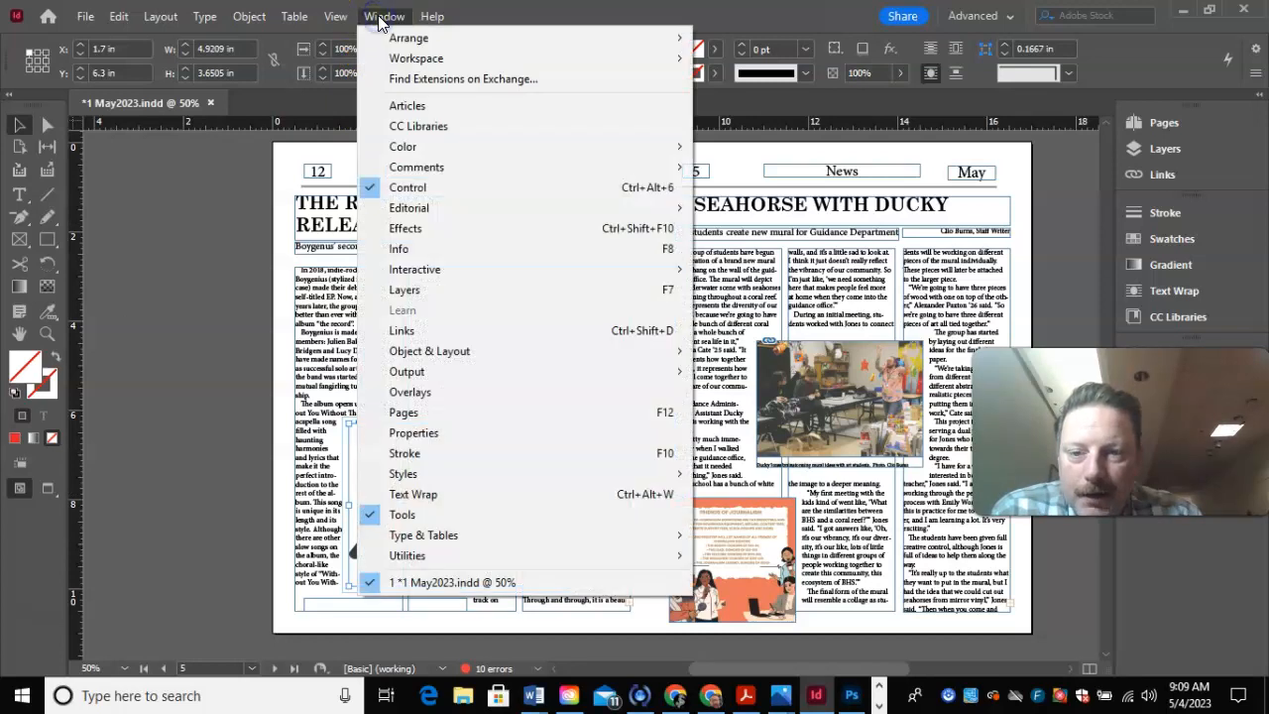
{"action": "left_click", "coordinate": [436, 493]}
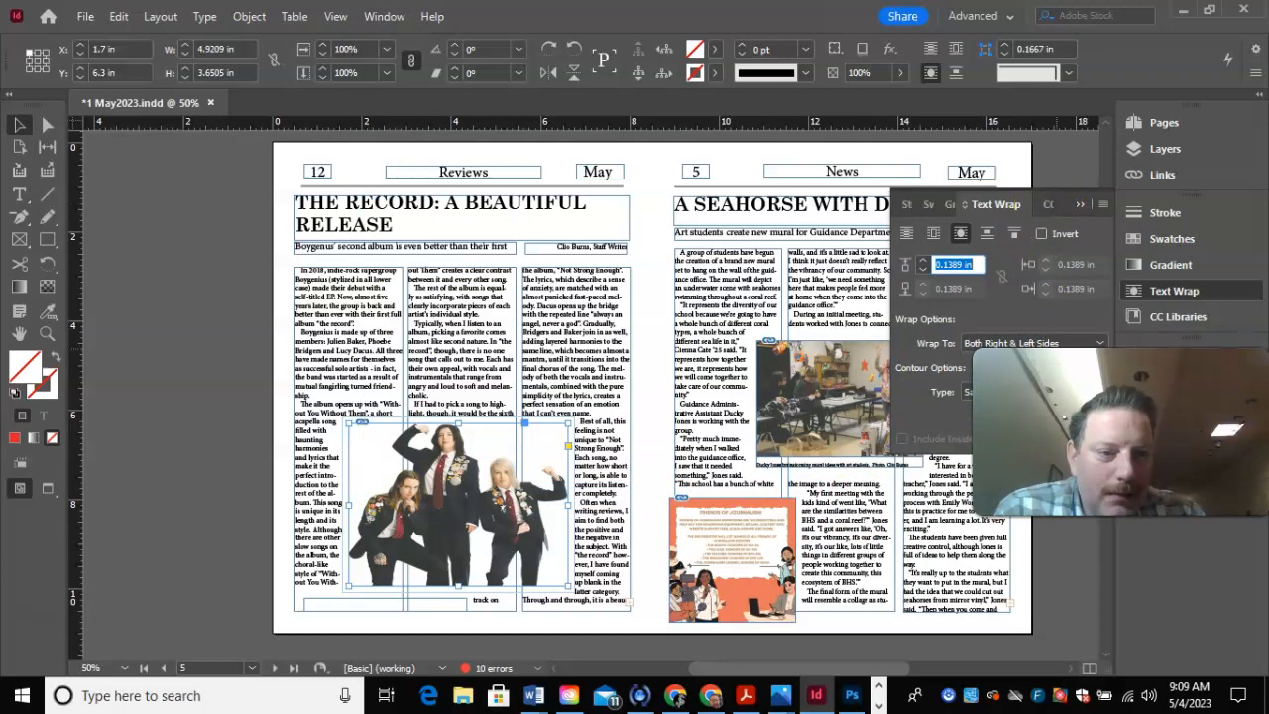
{"action": "left_click_drag", "start_coordinate": [1120, 442], "coordinate": [1106, 583]}
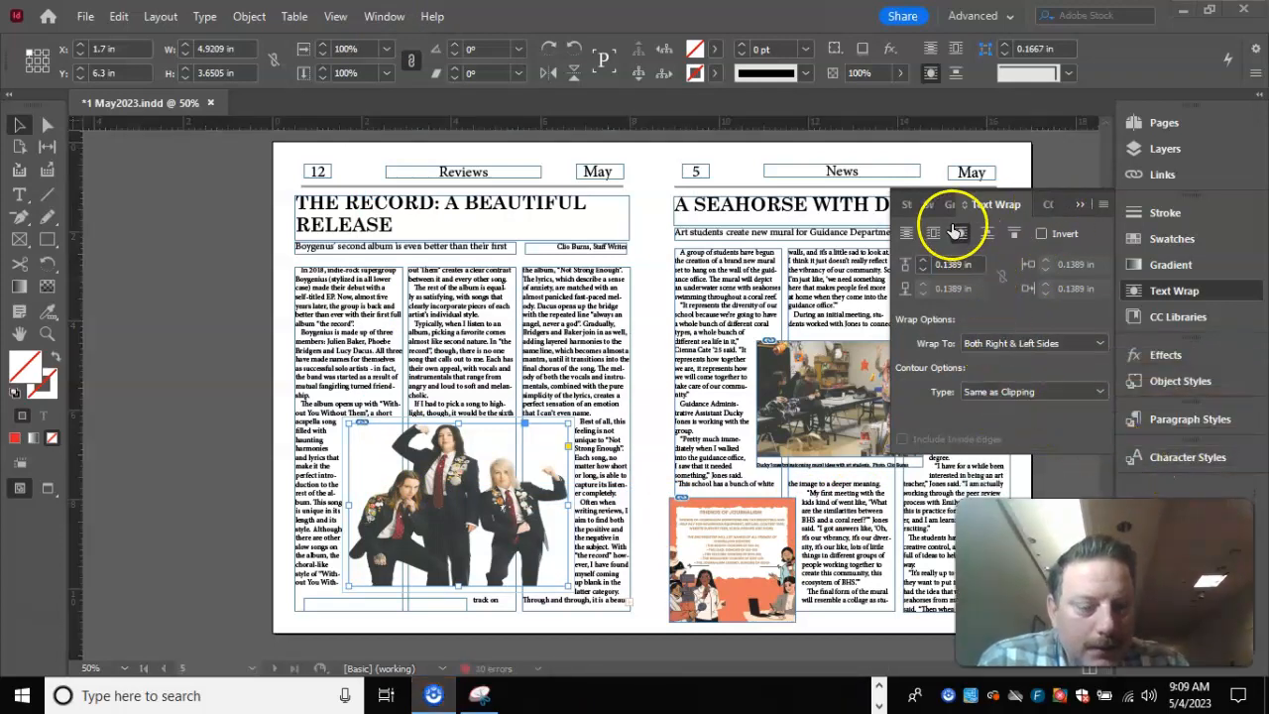
{"action": "left_click", "coordinate": [1008, 390]}
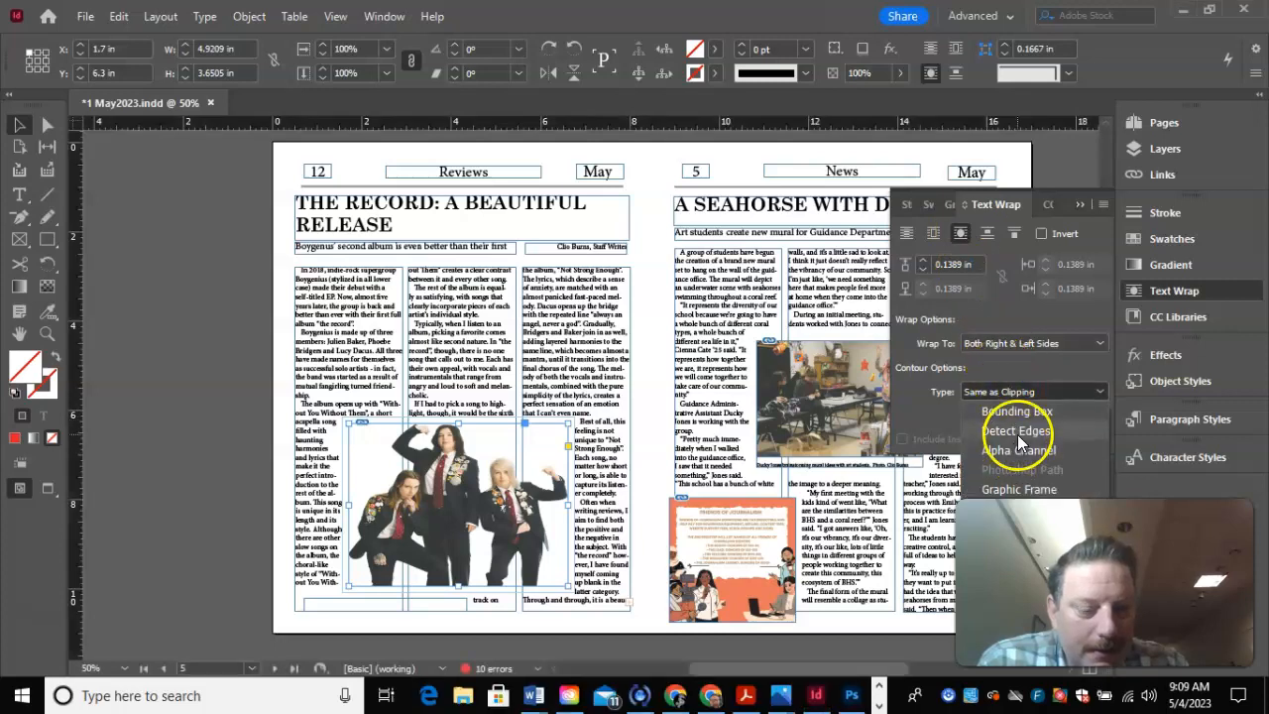
{"action": "left_click", "coordinate": [1018, 434]}
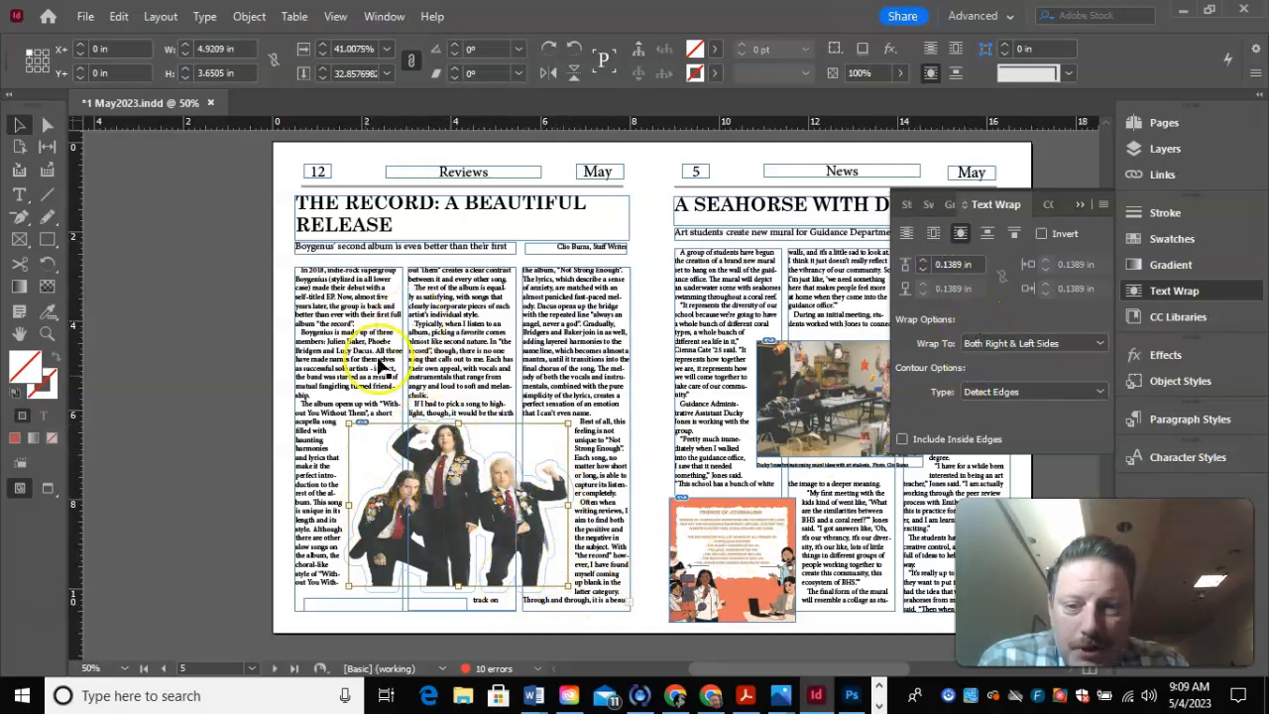
Step: Switch the photo's text wrap to the bounding box and back to Wrap around object shape
{"action": "left_click", "coordinate": [935, 235]}
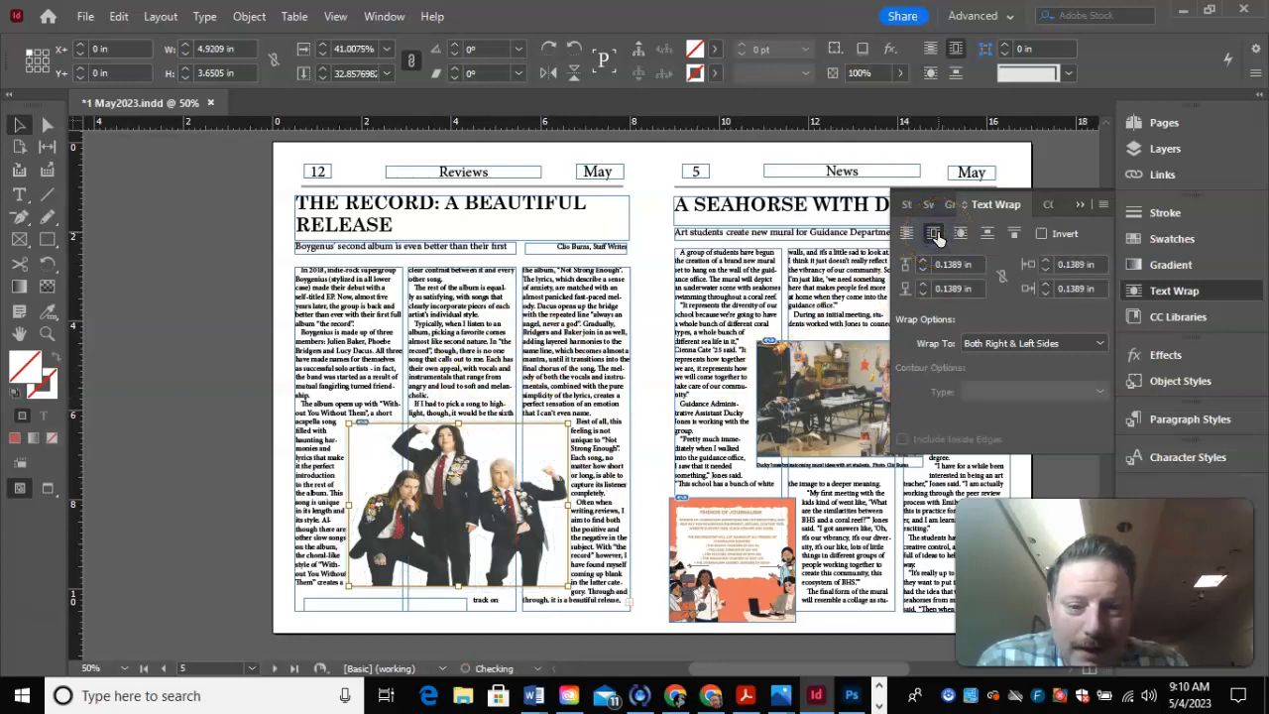
{"action": "left_click", "coordinate": [961, 238]}
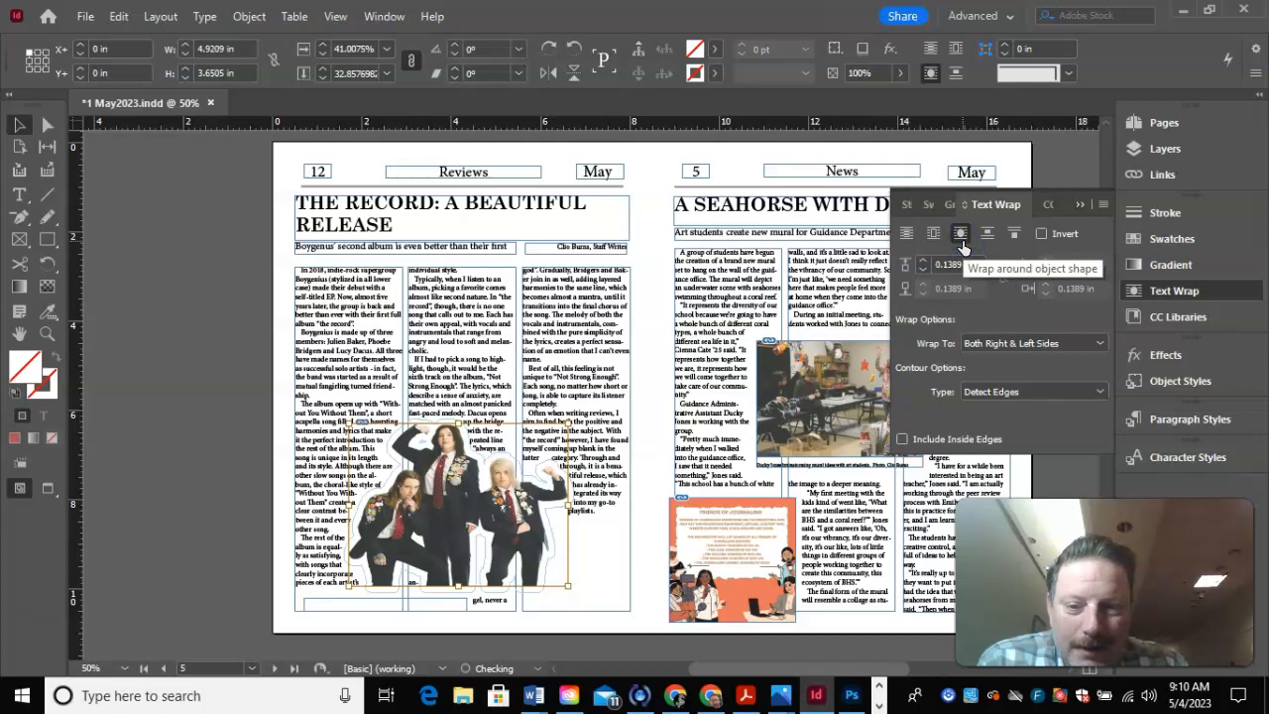
{"action": "mouse_move", "coordinate": [536, 697]}
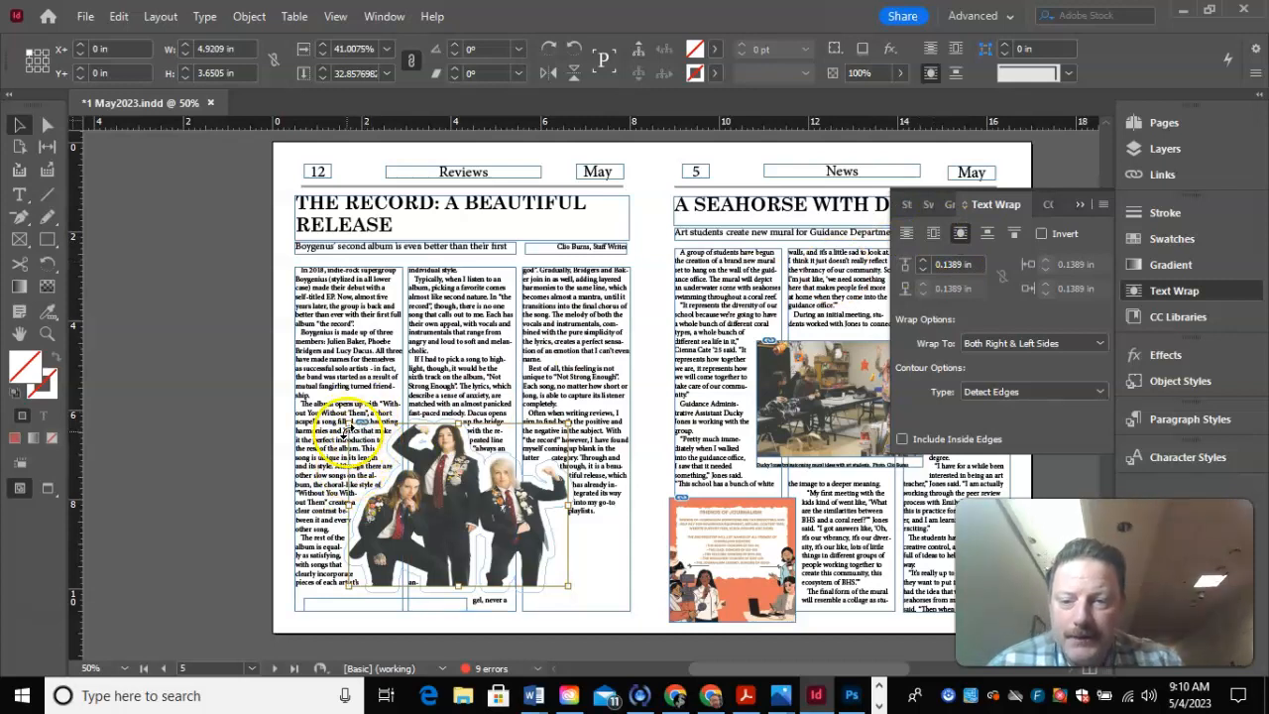
Step: Enlarge the band photo with its frame to about 5.81 by 4.45 inches and position it at about X 1.36, Y 5.73 in
{"action": "left_click_drag", "start_coordinate": [345, 420], "coordinate": [335, 404]}
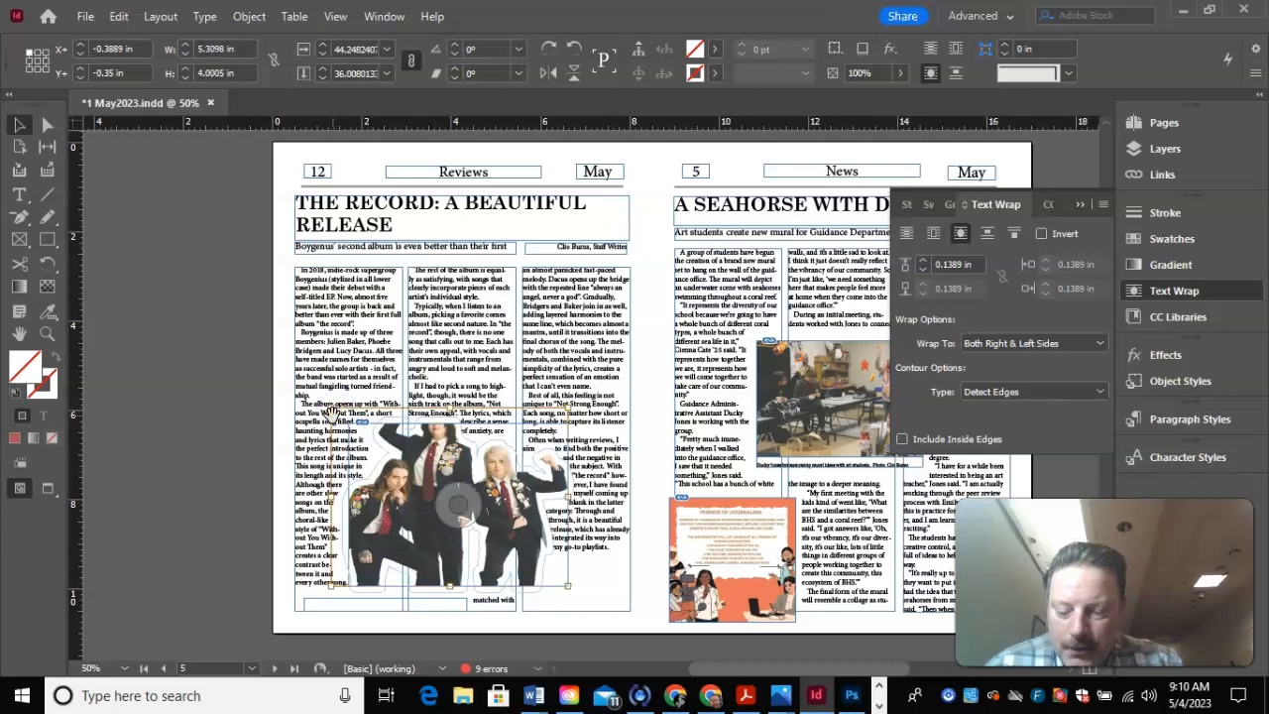
{"action": "key", "text": "ctrl+z"}
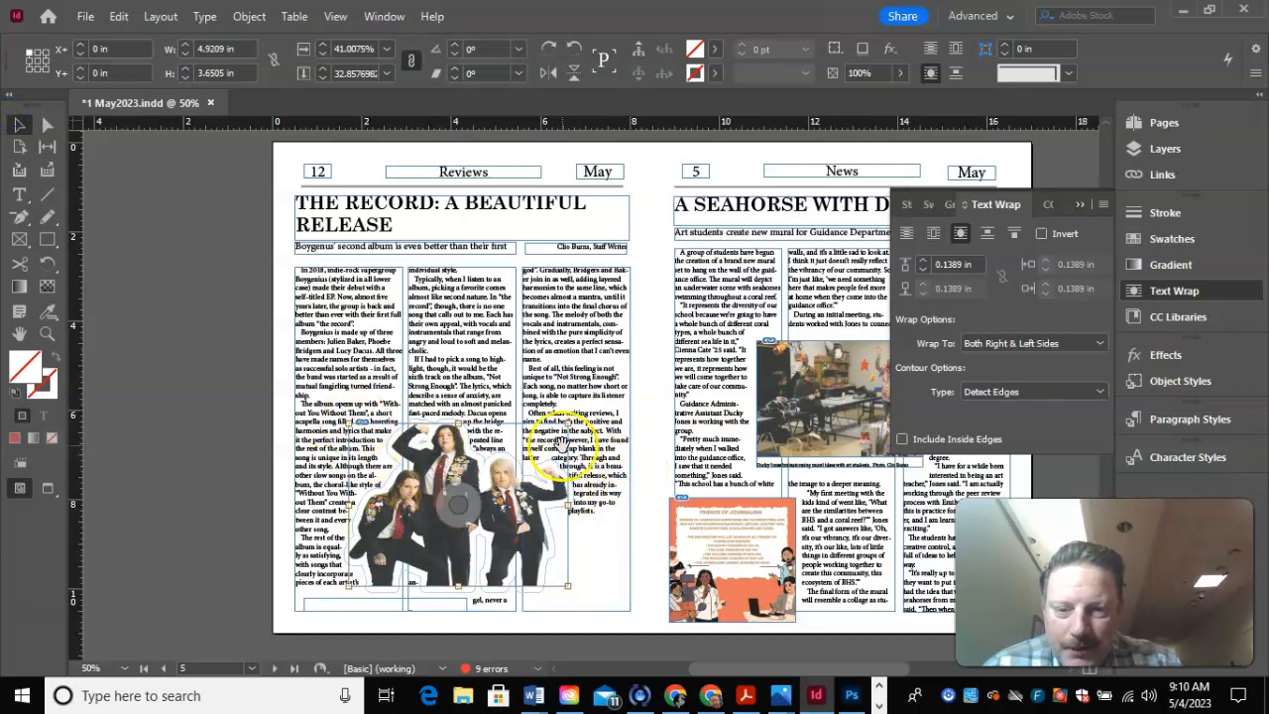
{"action": "left_click", "coordinate": [564, 431]}
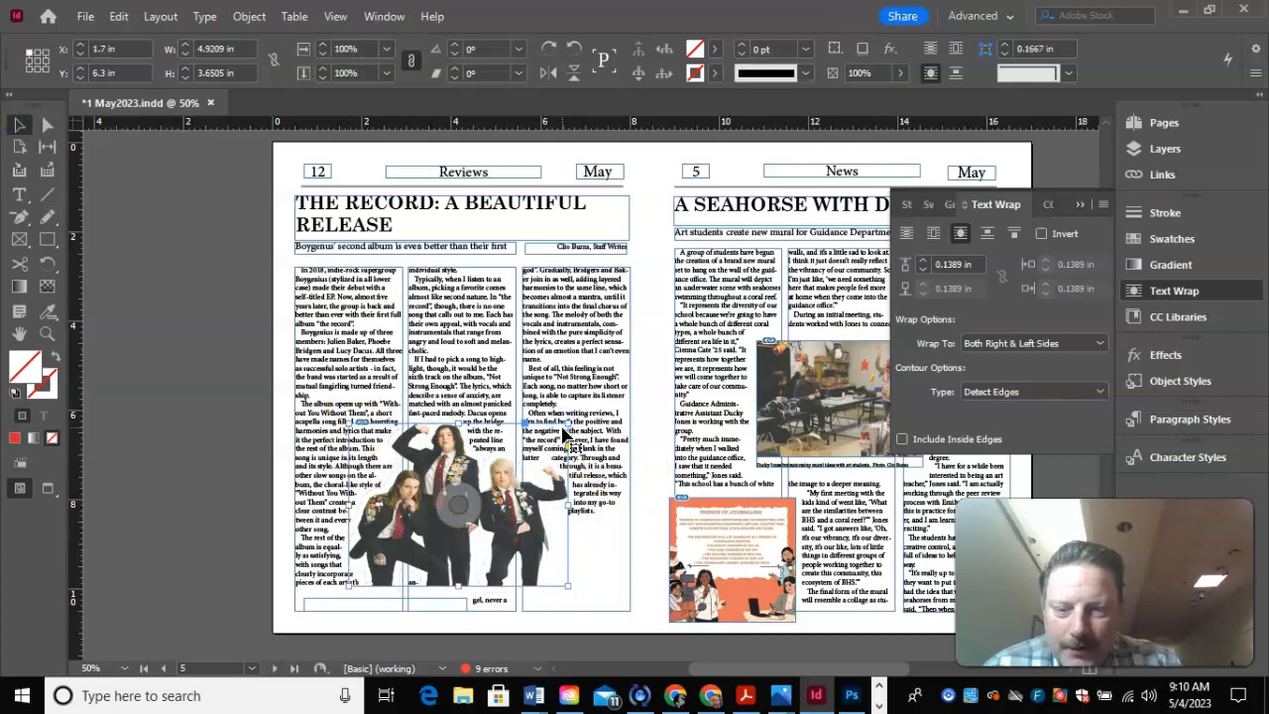
{"action": "left_click_drag", "start_coordinate": [569, 424], "coordinate": [589, 403]}
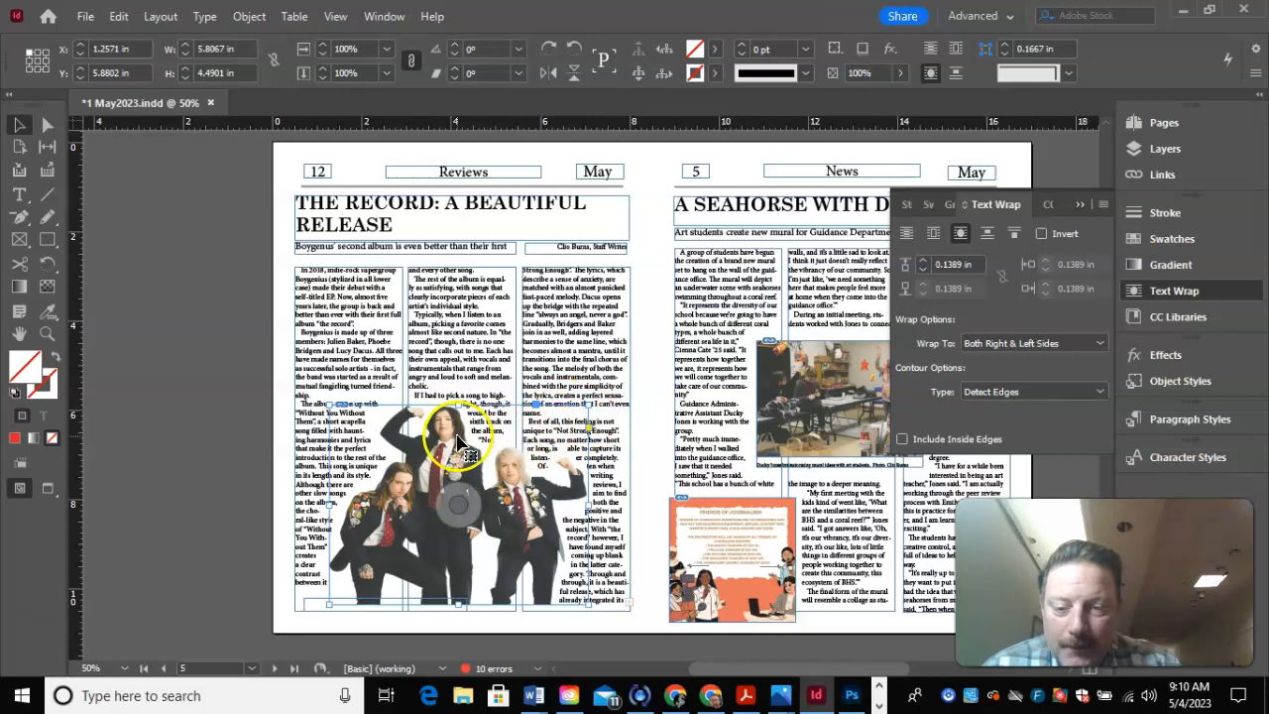
{"action": "left_click_drag", "start_coordinate": [461, 437], "coordinate": [467, 431]}
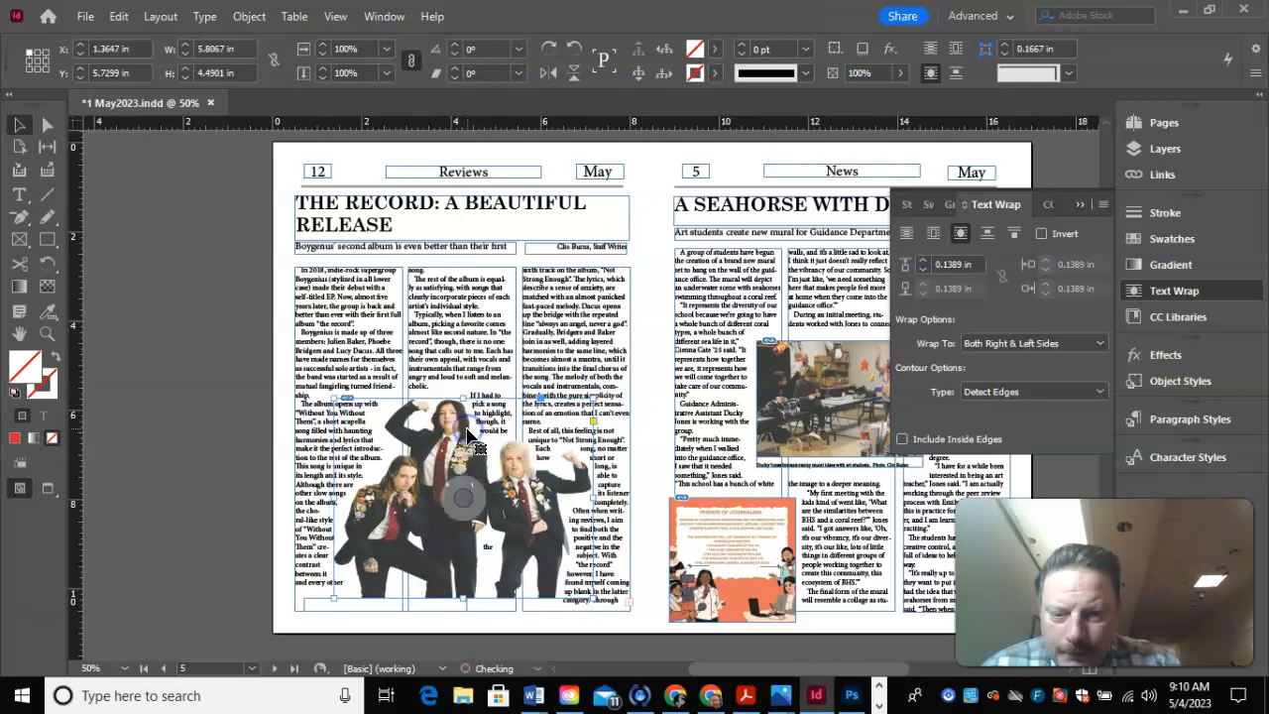
Step: Move the caption box beneath the enlarged photo and align it with the frame's left edge at X 1.3647 in
{"action": "left_click", "coordinate": [428, 607]}
{"action": "left_click_drag", "start_coordinate": [429, 607], "coordinate": [459, 612]}
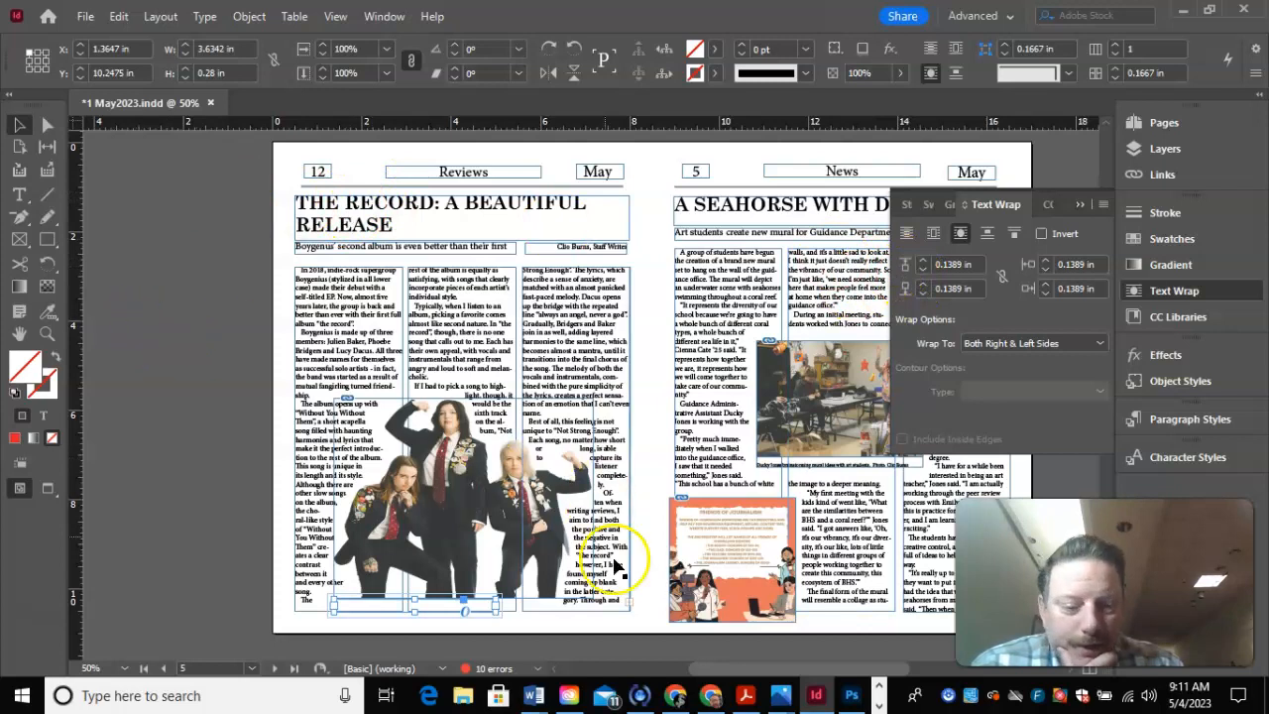
Step: Switch to Chrome and review the boygenius image search and the Rolling Stone source photo, including the options for saving the image
{"action": "left_click", "coordinate": [710, 695]}
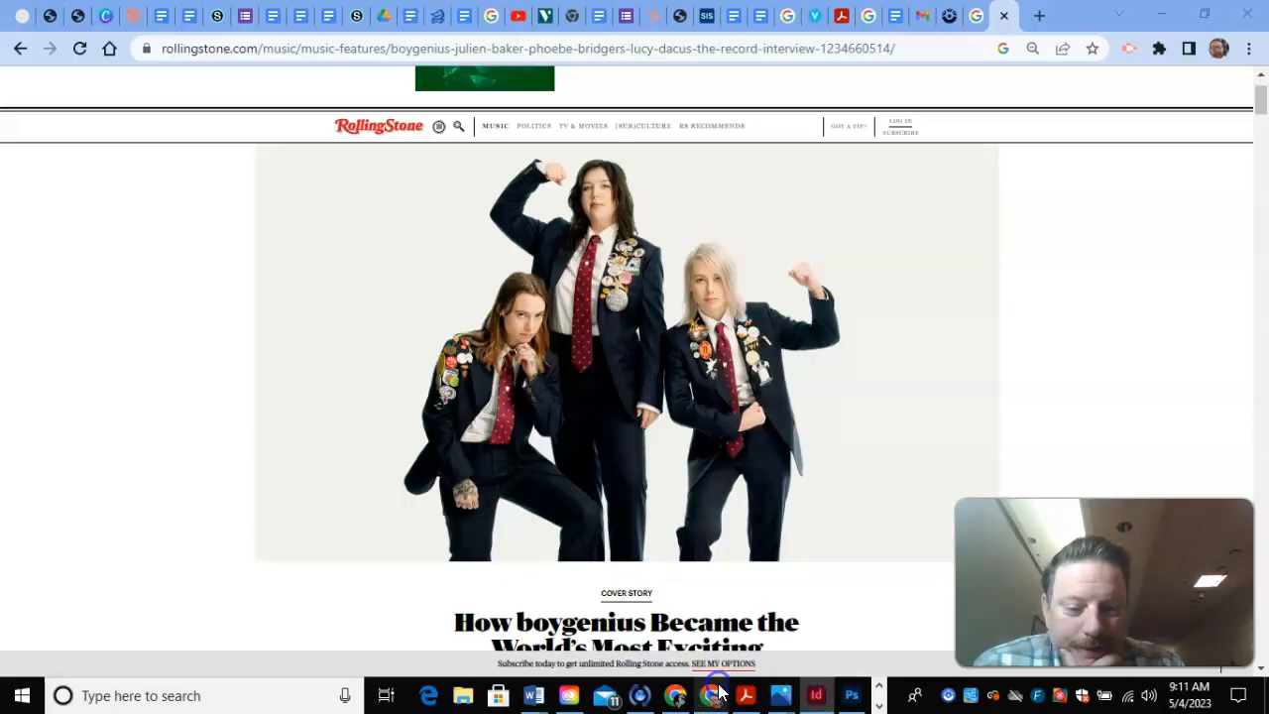
{"action": "left_click", "coordinate": [971, 12]}
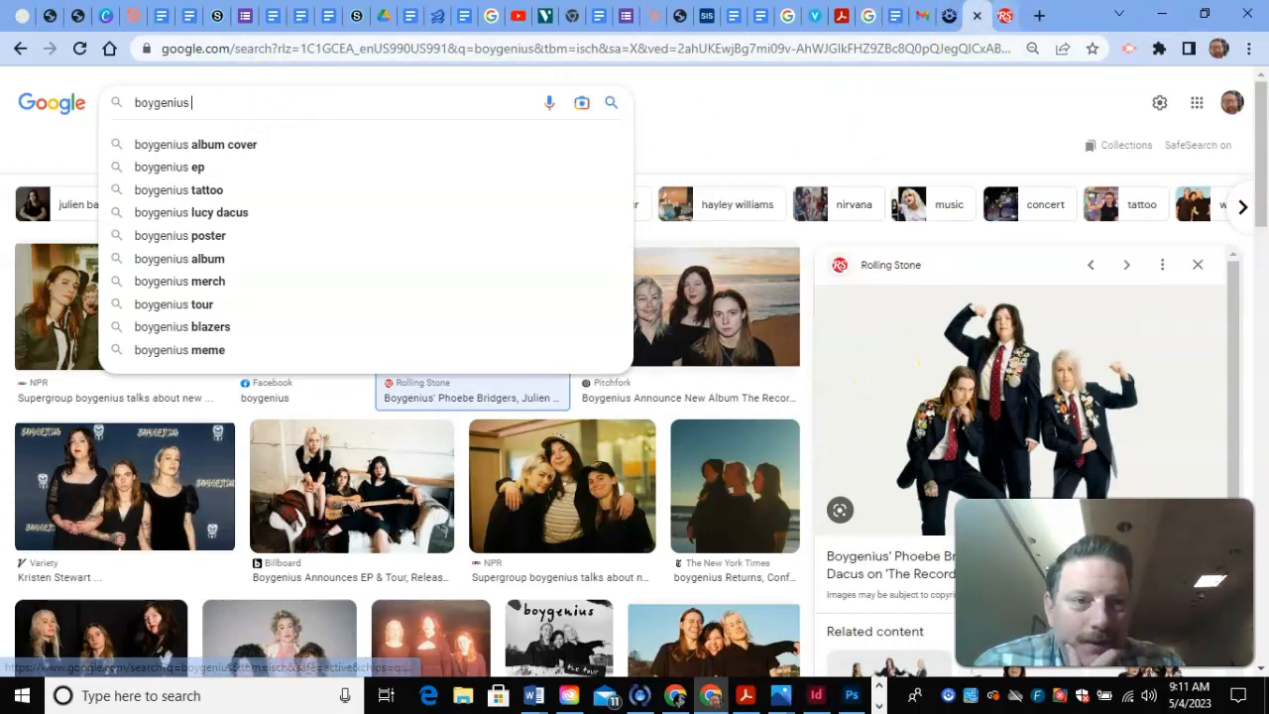
{"action": "left_click", "coordinate": [1005, 15]}
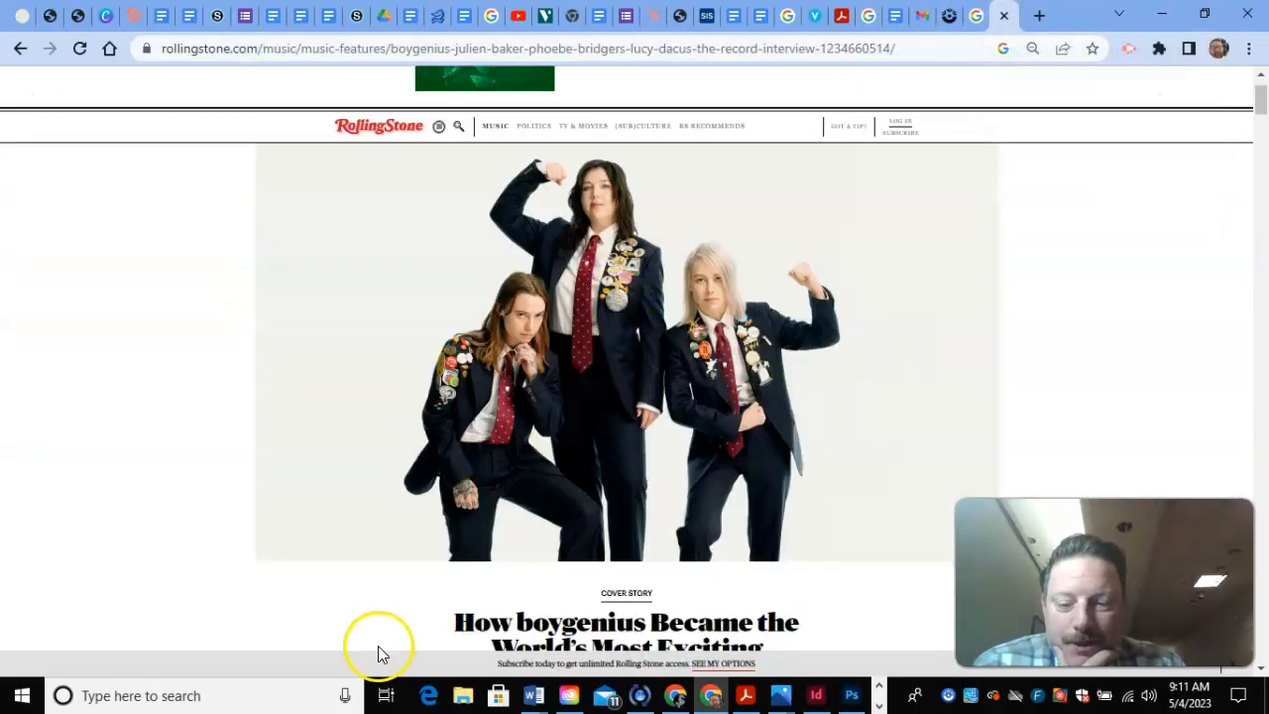
{"action": "right_click", "coordinate": [528, 249]}
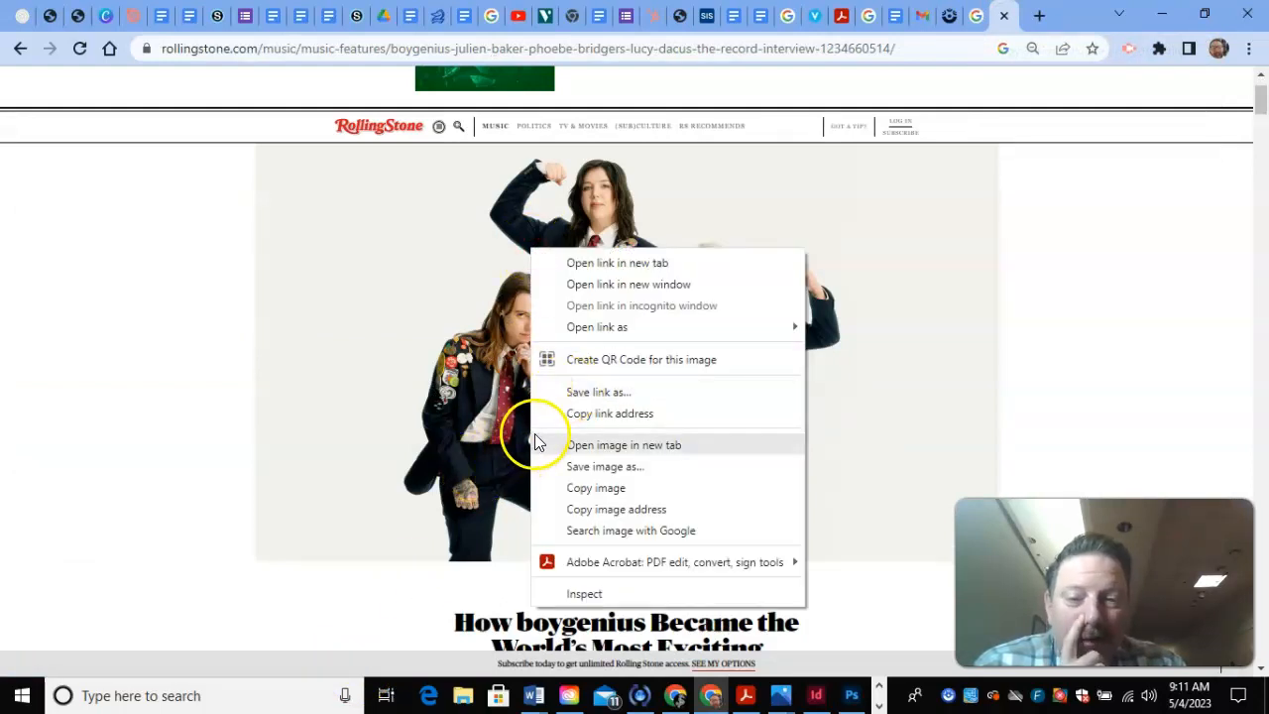
{"action": "left_click", "coordinate": [227, 695]}
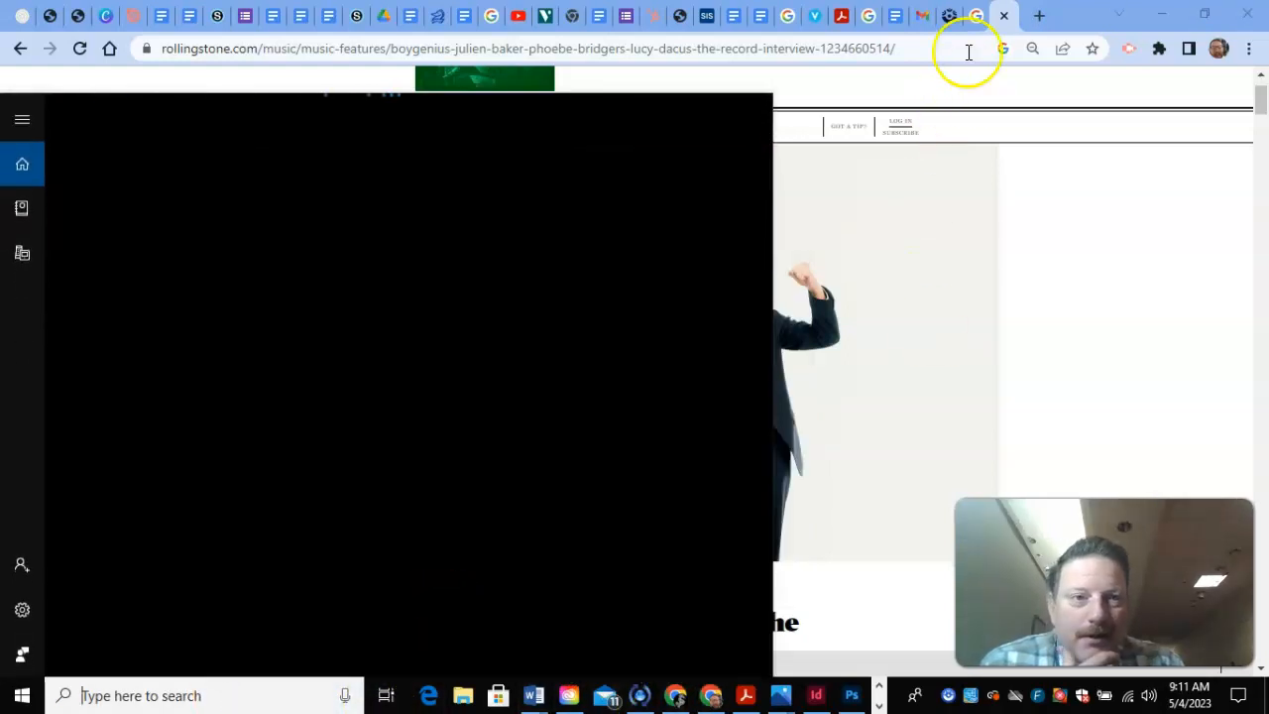
{"action": "left_click", "coordinate": [977, 16]}
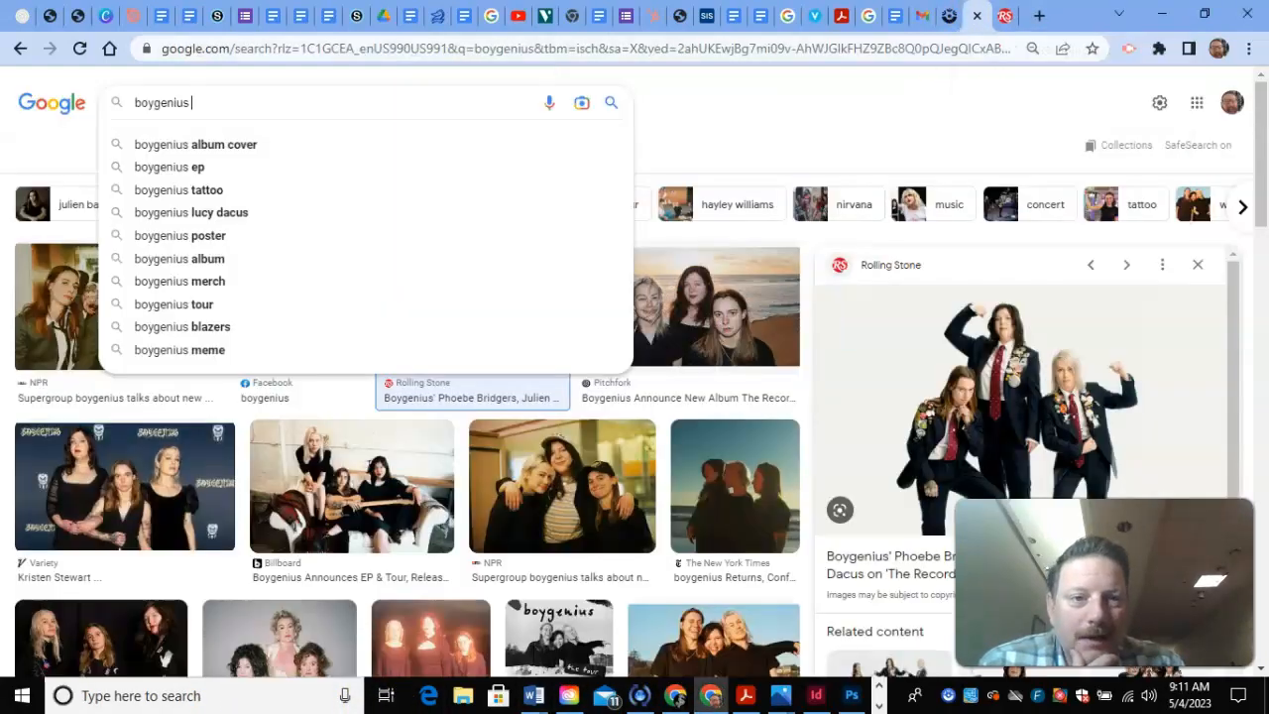
Step: Switch to Photoshop and review the selection tool variants and the file saving commands for the BoygeniusReview.psd cutout
{"action": "left_click", "coordinate": [853, 696]}
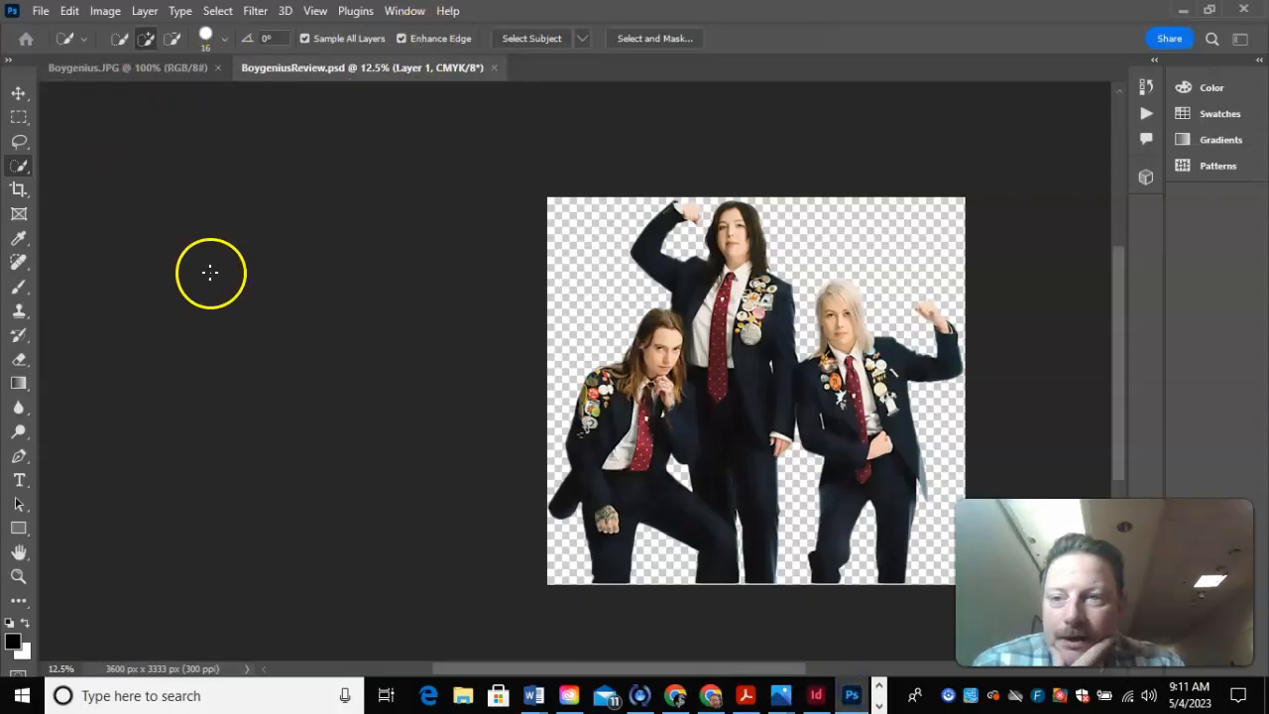
{"action": "left_click", "coordinate": [22, 169]}
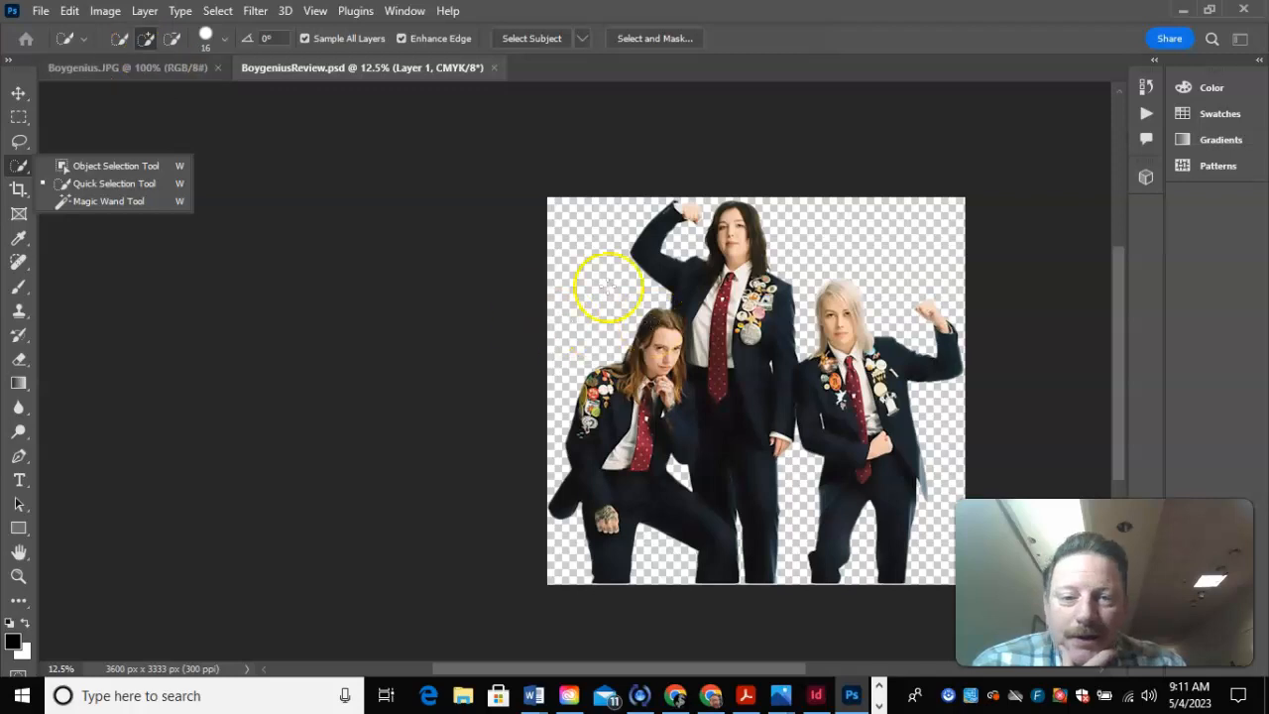
{"action": "left_click", "coordinate": [41, 12]}
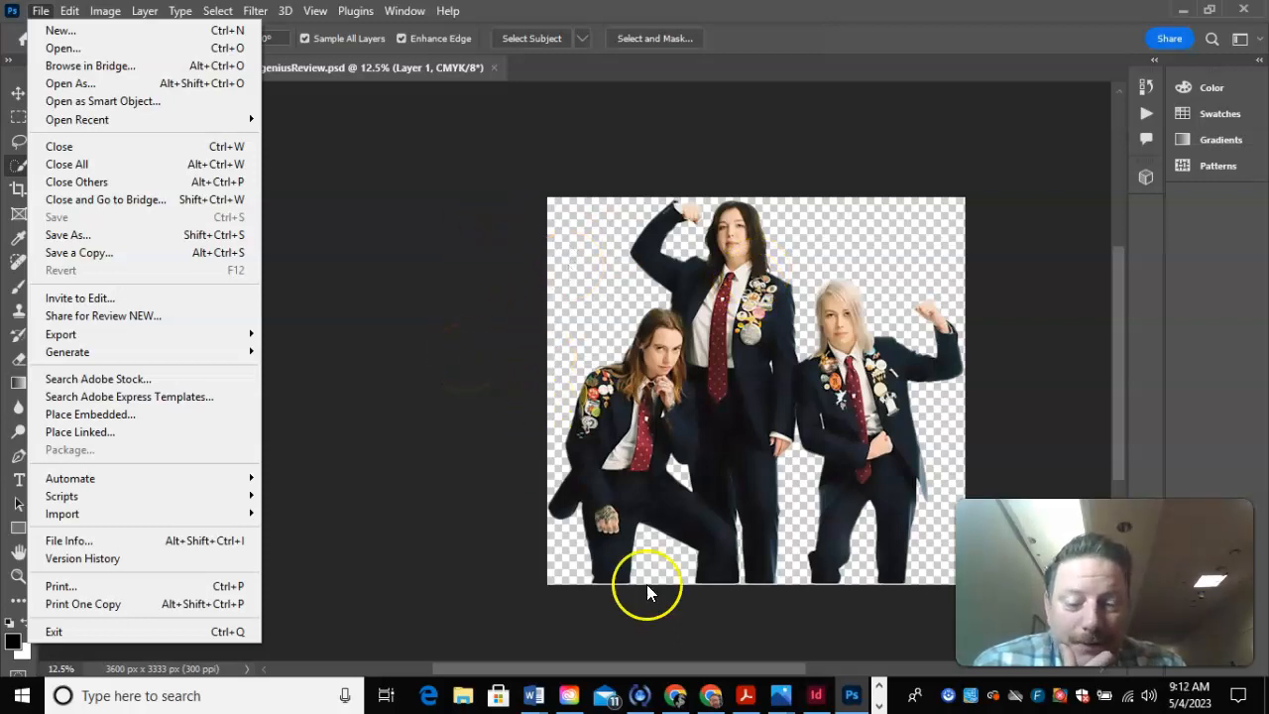
Step: Switch back to InDesign, review where Text Wrap is enabled, and deselect the caption box in the newspaper layout
{"action": "left_click", "coordinate": [814, 696]}
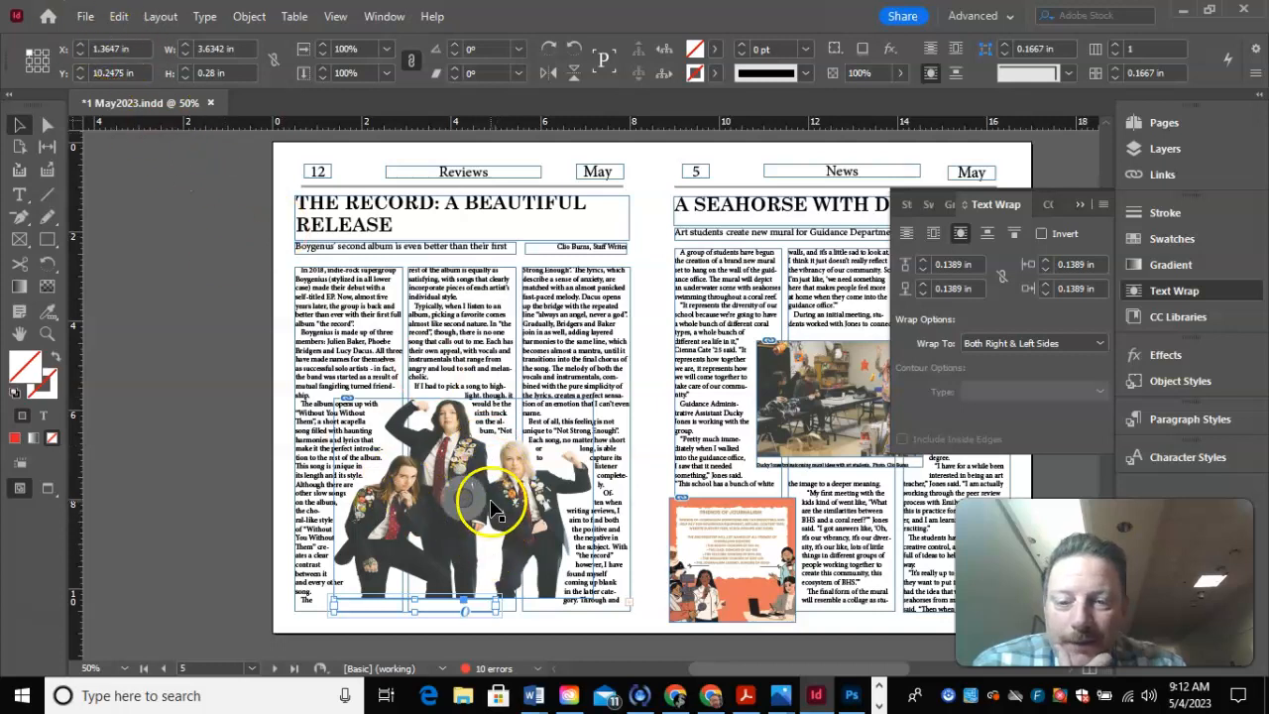
{"action": "left_click", "coordinate": [386, 17]}
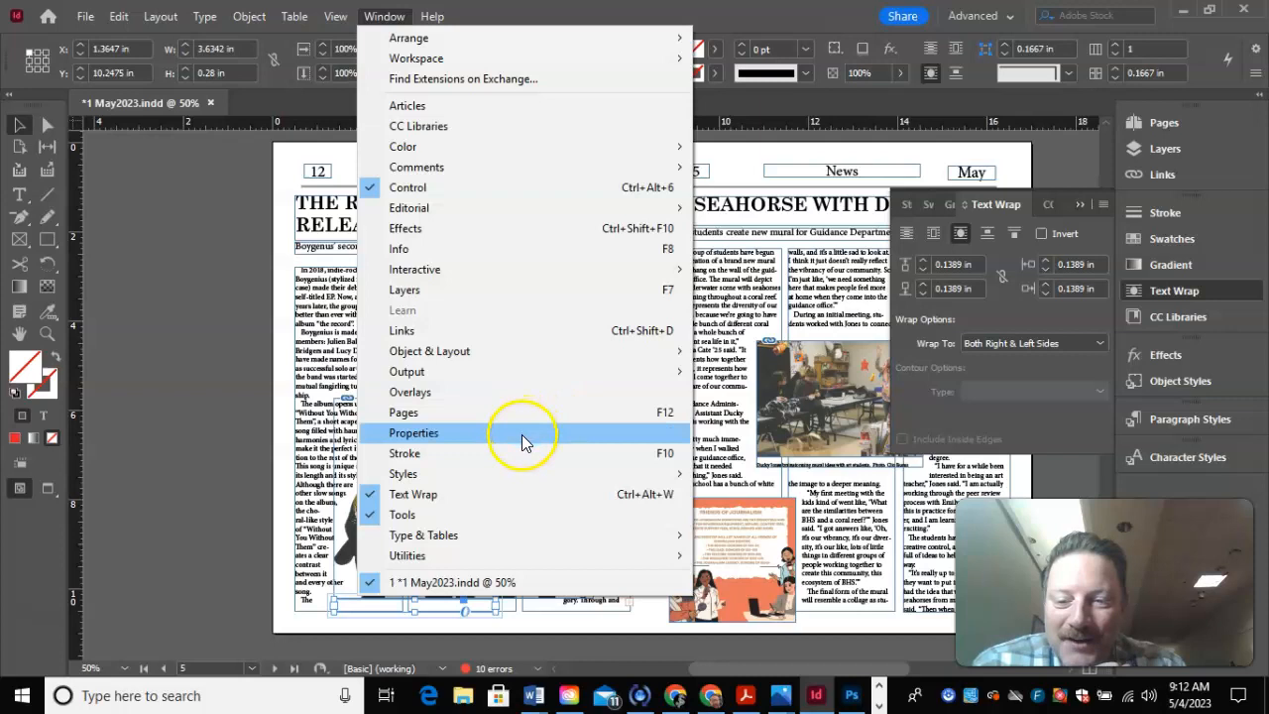
{"action": "left_click", "coordinate": [959, 233]}
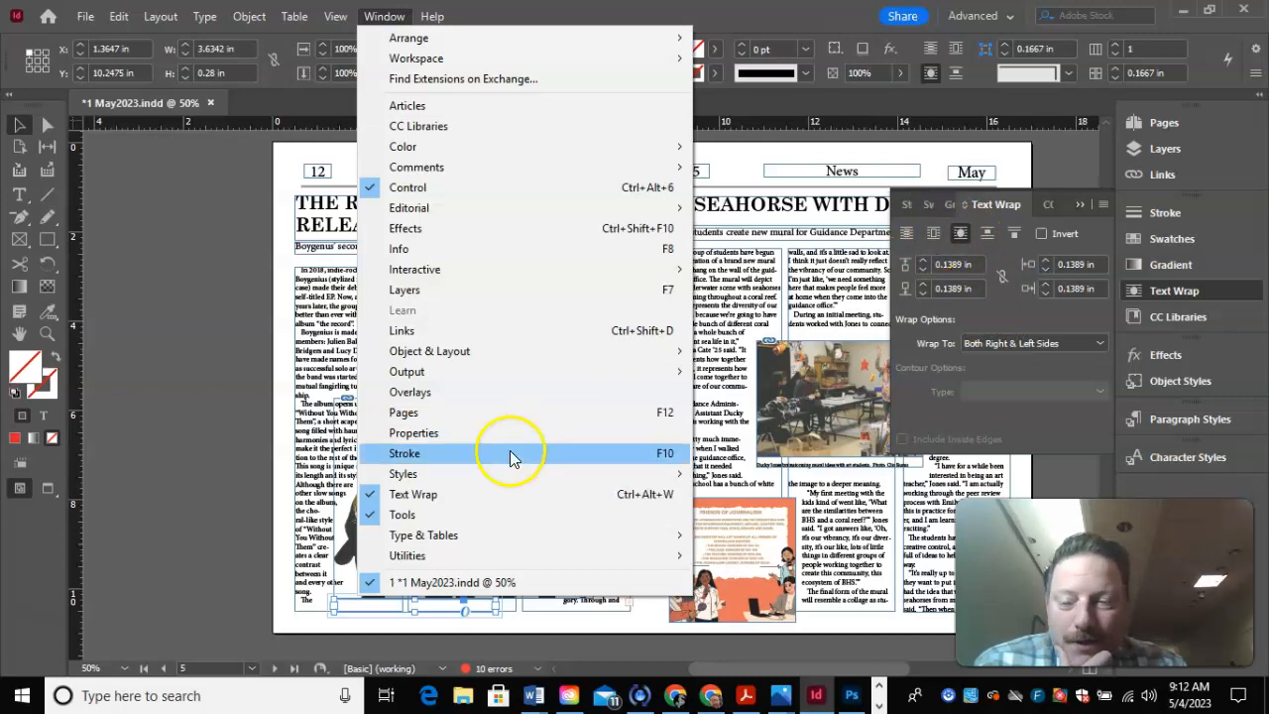
{"action": "left_click", "coordinate": [170, 397]}
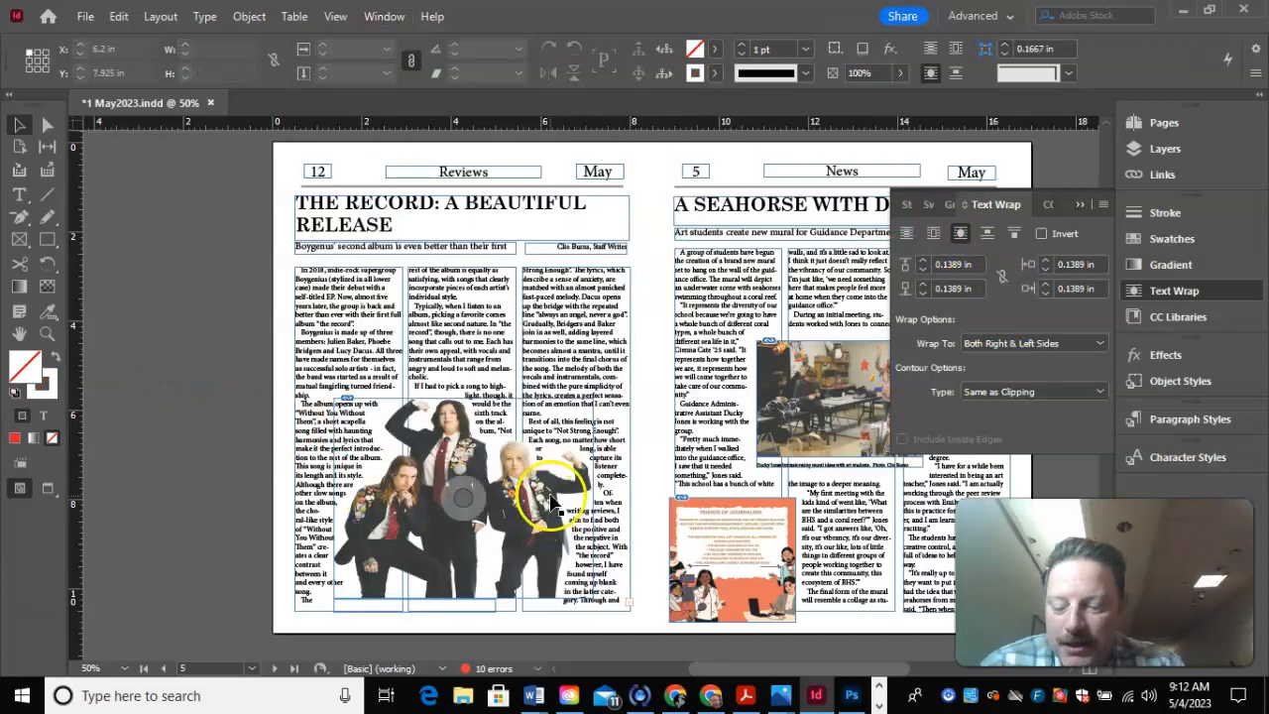